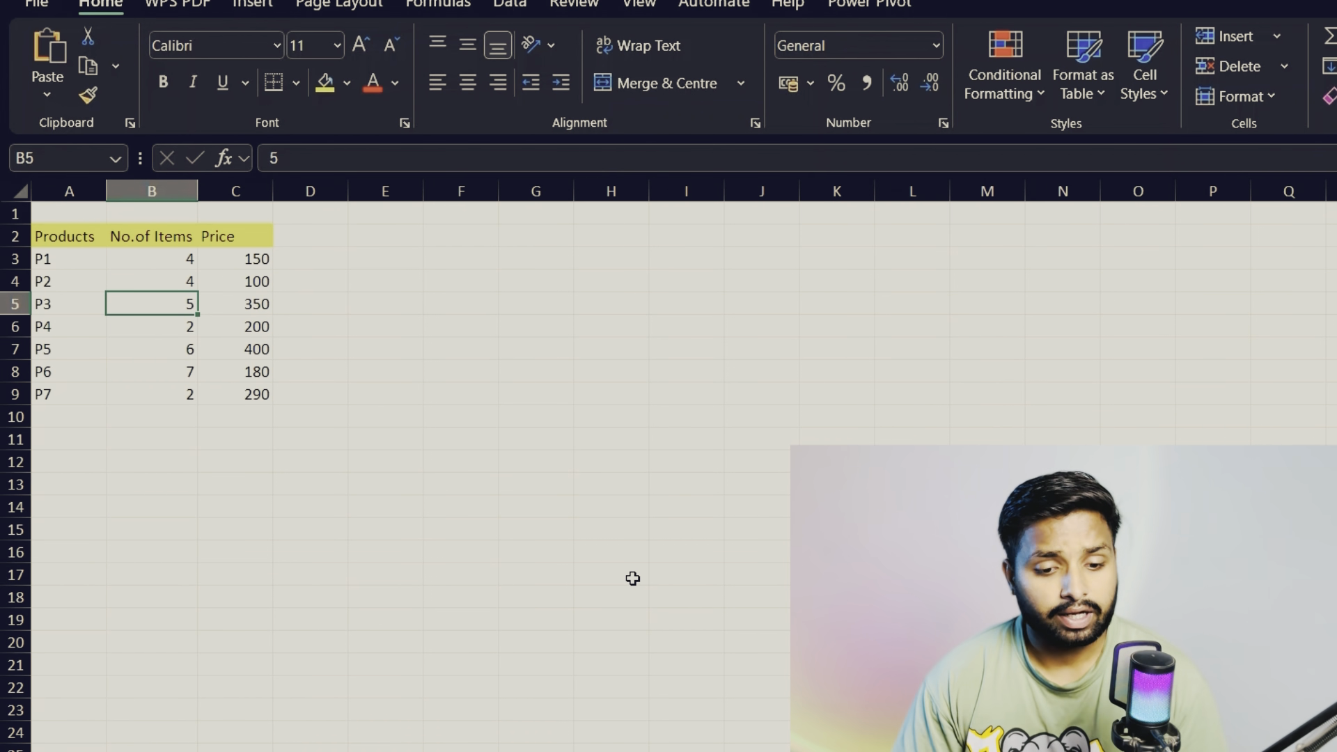
- Examine the product table's item counts and prices, and how the selected cell's reference is shown
{"action": "left_click", "coordinate": [151, 268]}
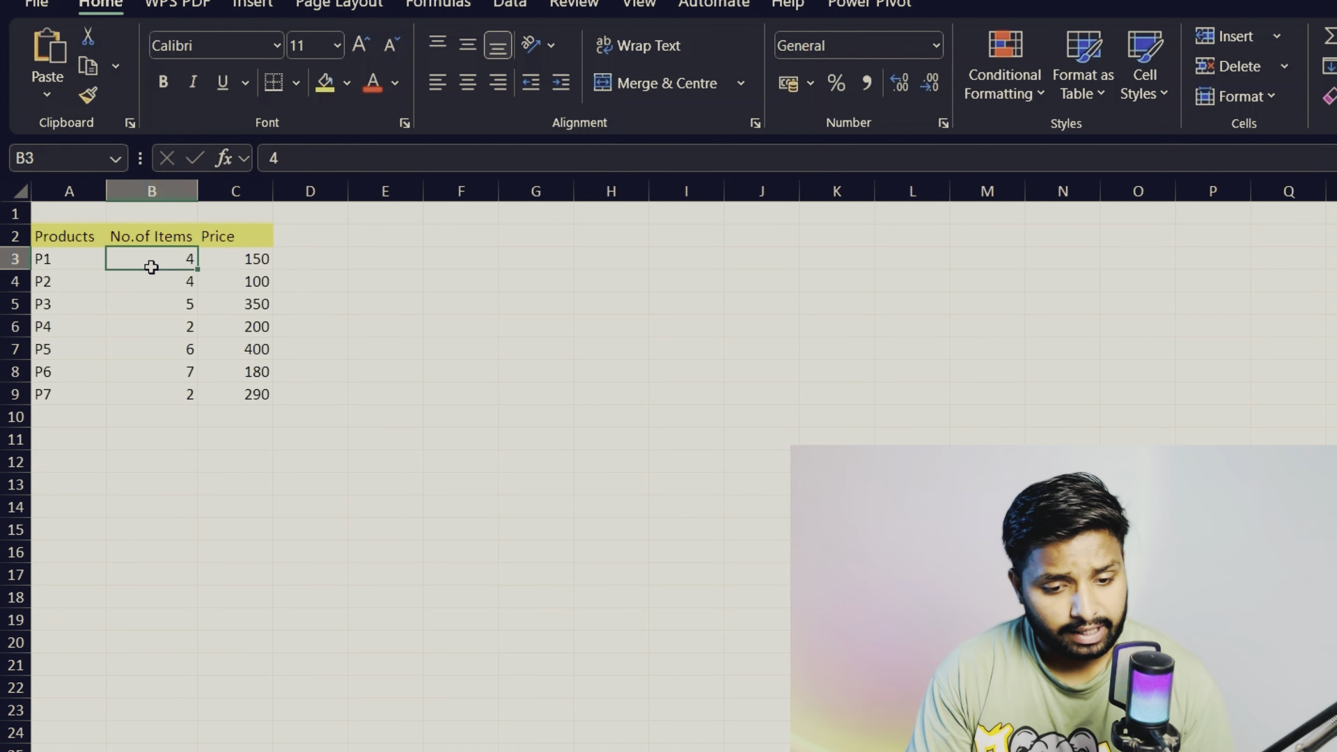
{"action": "left_click", "coordinate": [73, 257]}
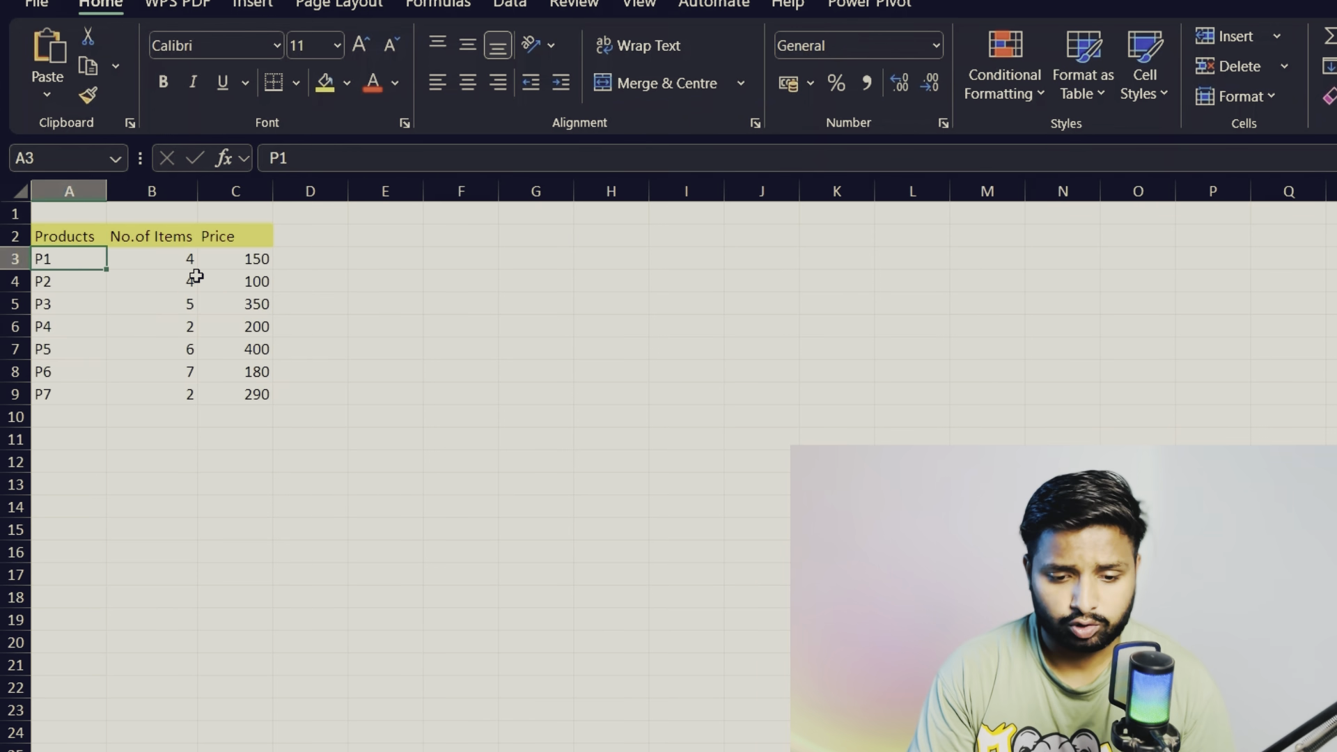
{"action": "left_click", "coordinate": [328, 295]}
{"action": "left_click", "coordinate": [392, 262]}
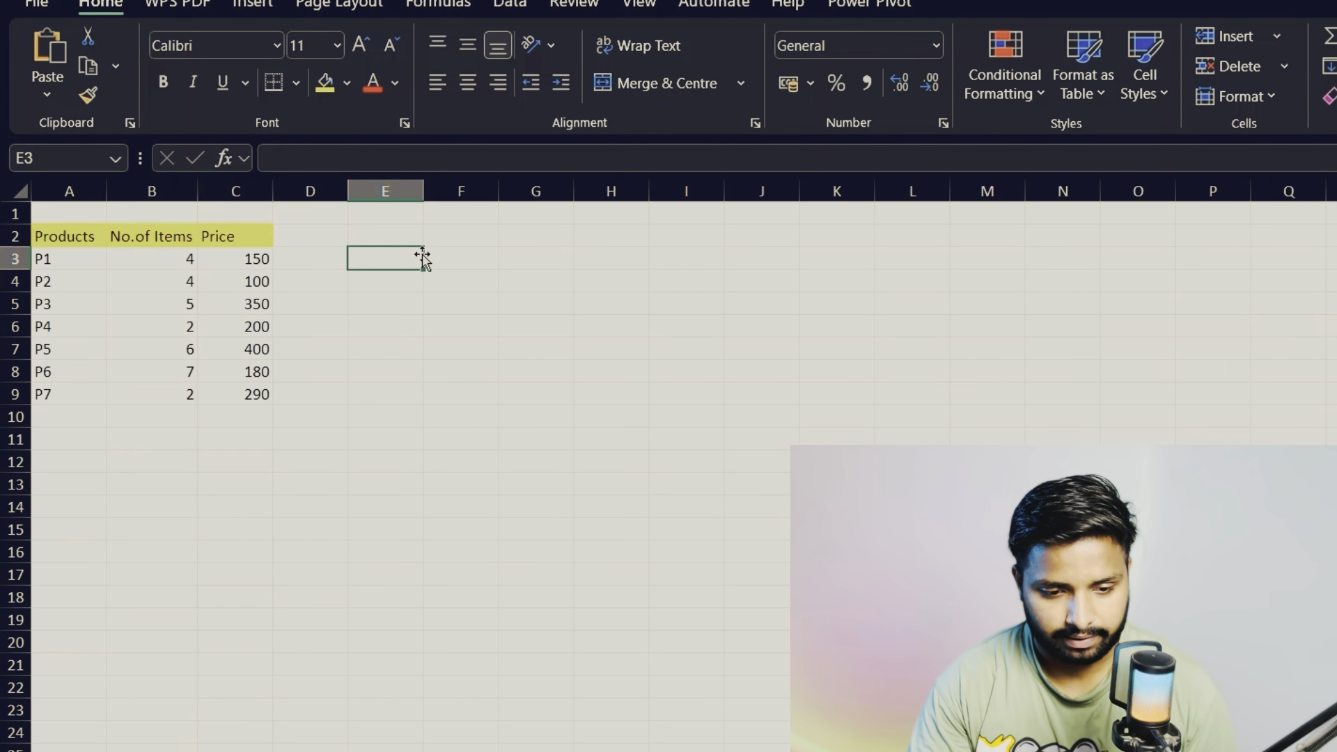
{"action": "left_click", "coordinate": [449, 261]}
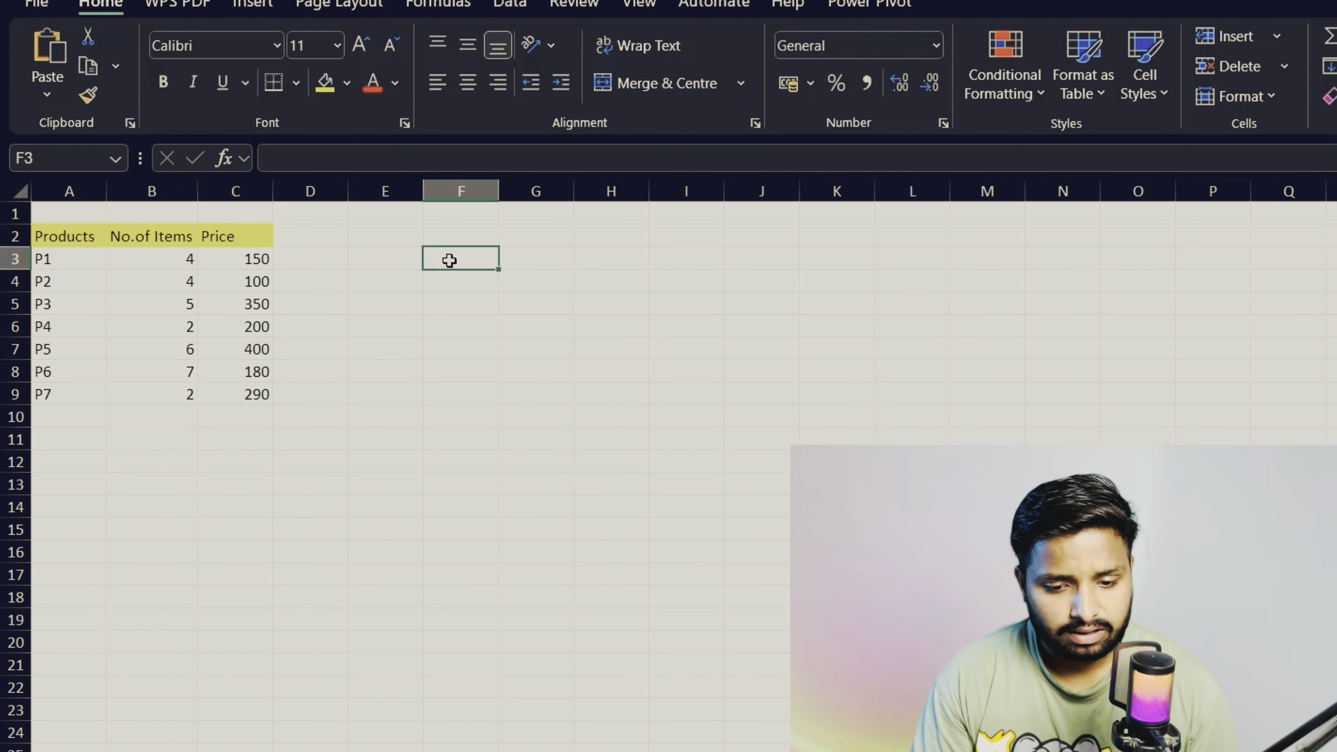
{"action": "left_click", "coordinate": [45, 159]}
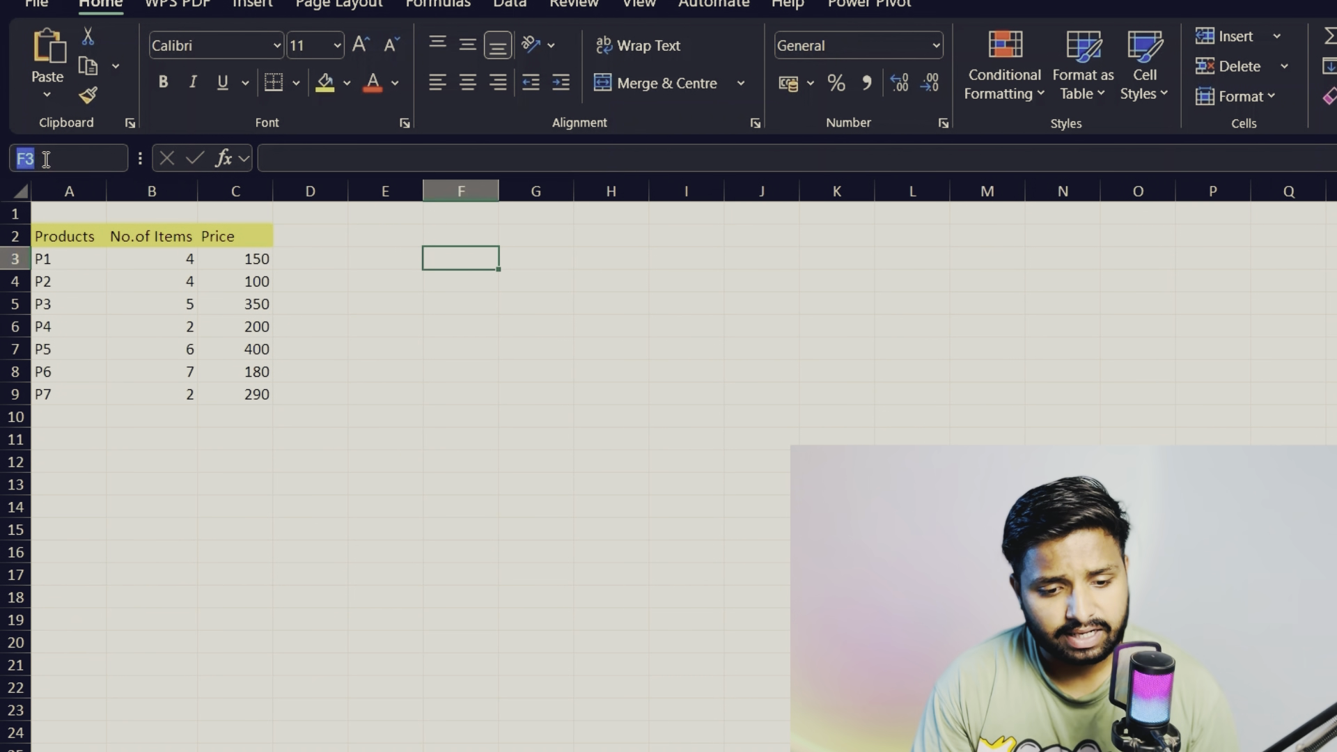
{"action": "left_click", "coordinate": [530, 263]}
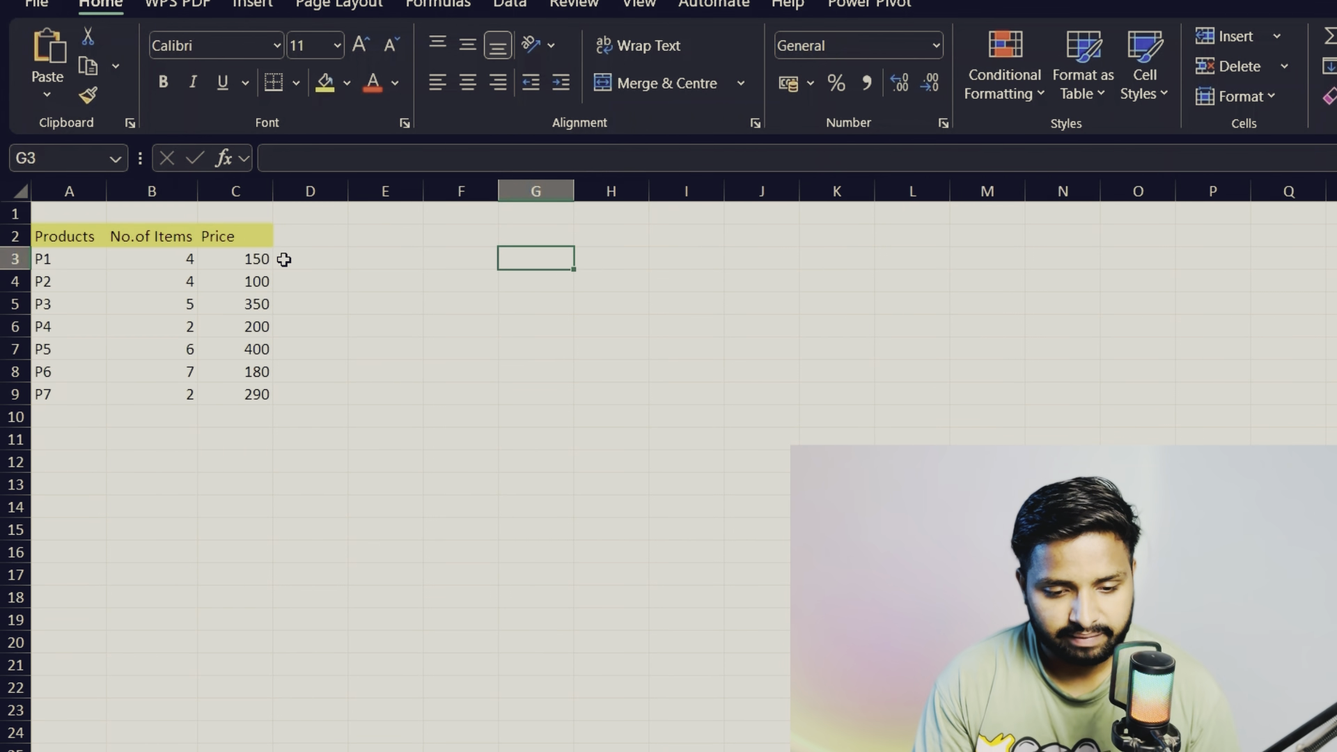
{"action": "left_click", "coordinate": [179, 258]}
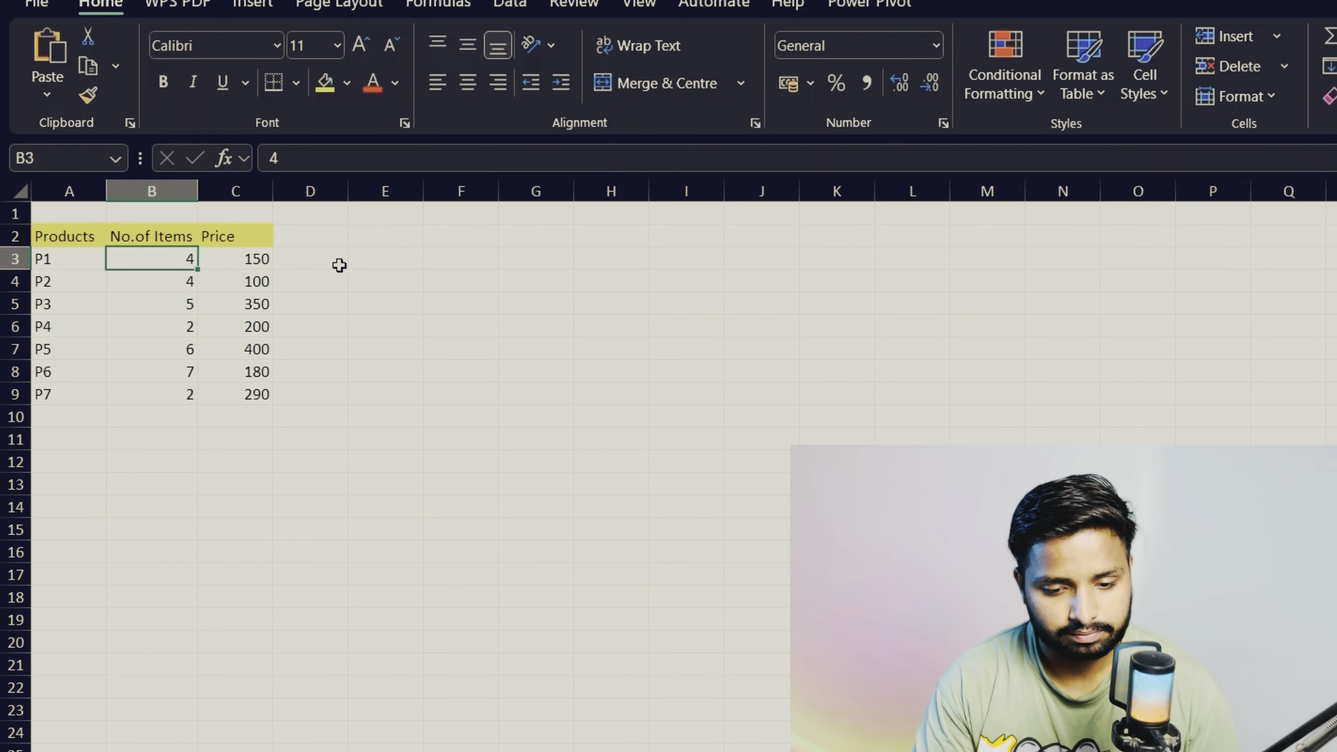
{"action": "left_click", "coordinate": [298, 264]}
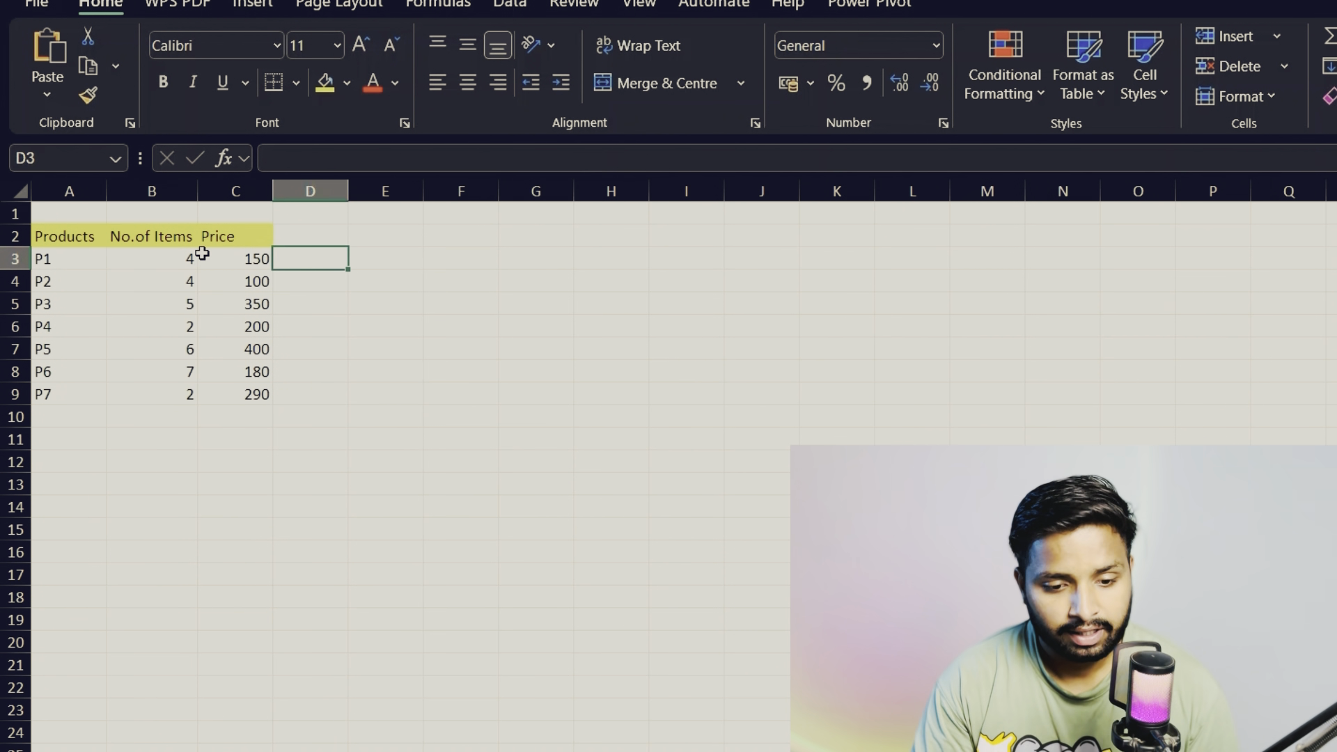
{"action": "left_click", "coordinate": [165, 259]}
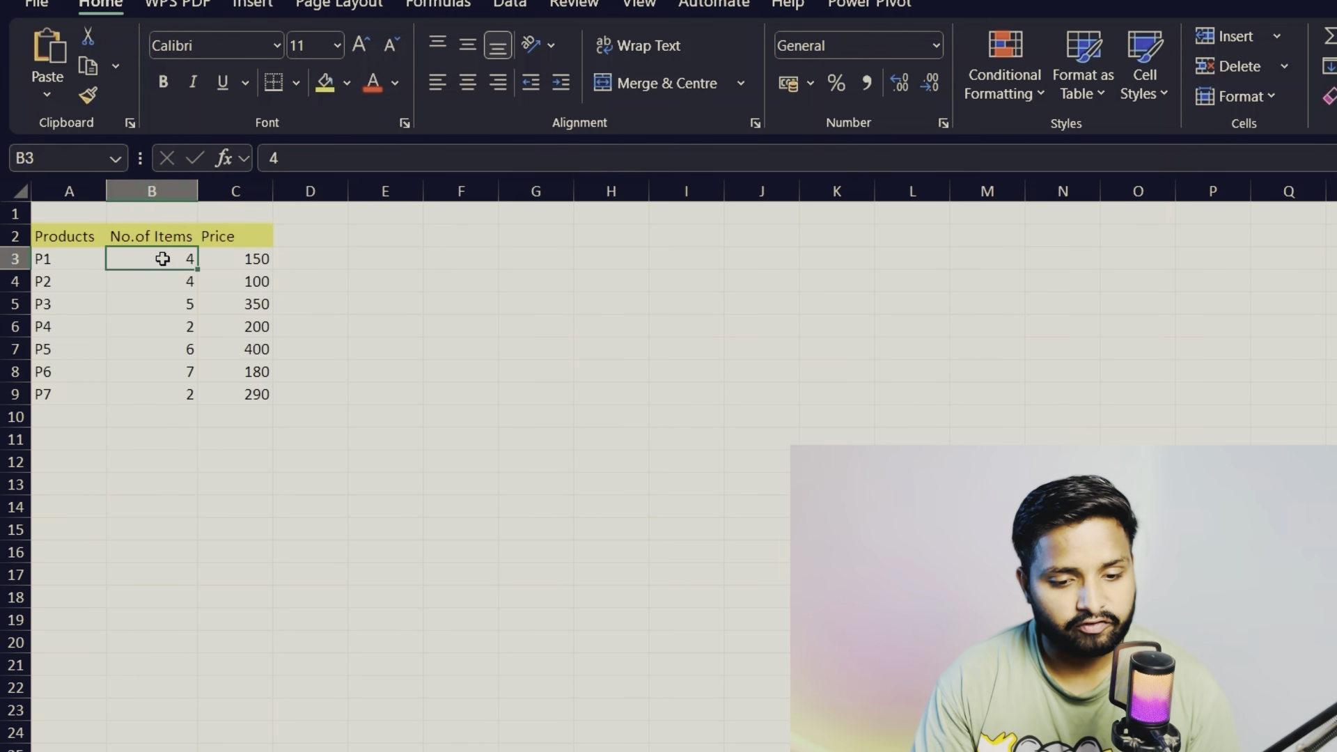
{"action": "left_click", "coordinate": [233, 258]}
{"action": "left_click", "coordinate": [314, 259]}
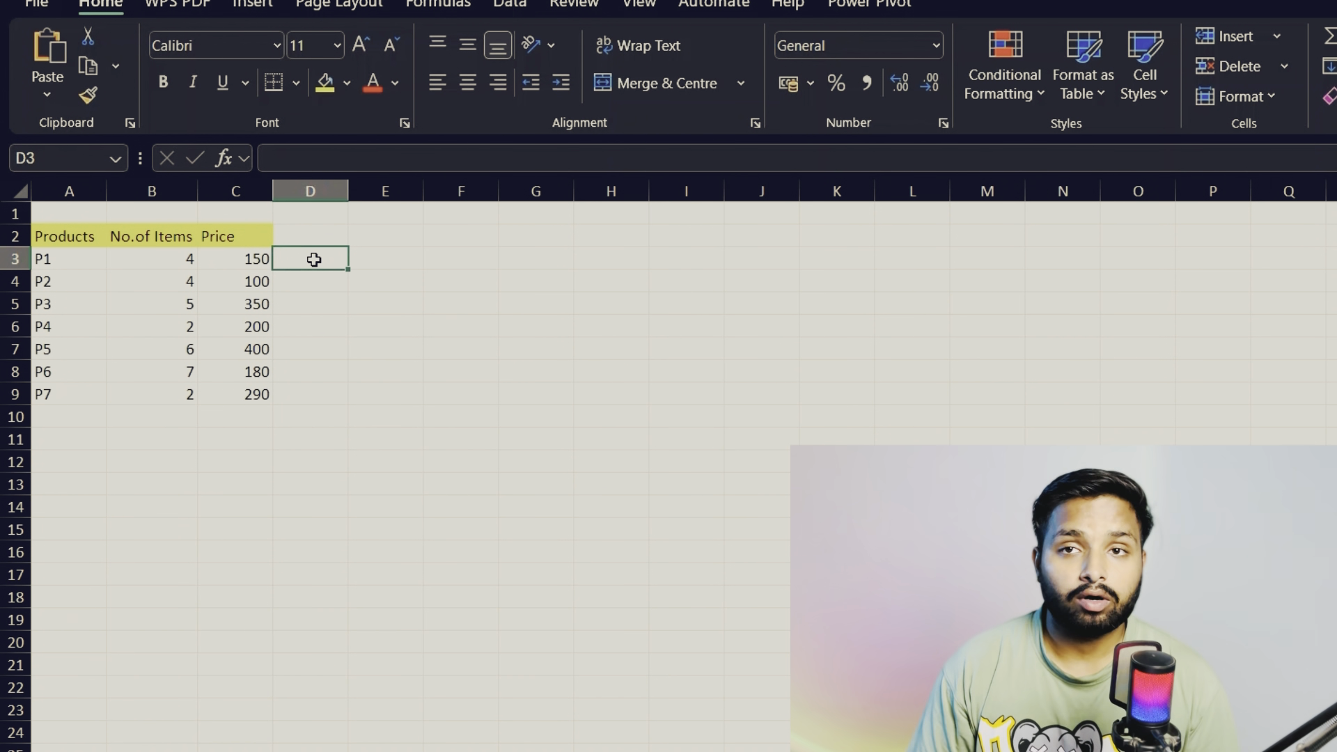
- Enter the heading "Total price" in cell E2
{"action": "left_click", "coordinate": [378, 239]}
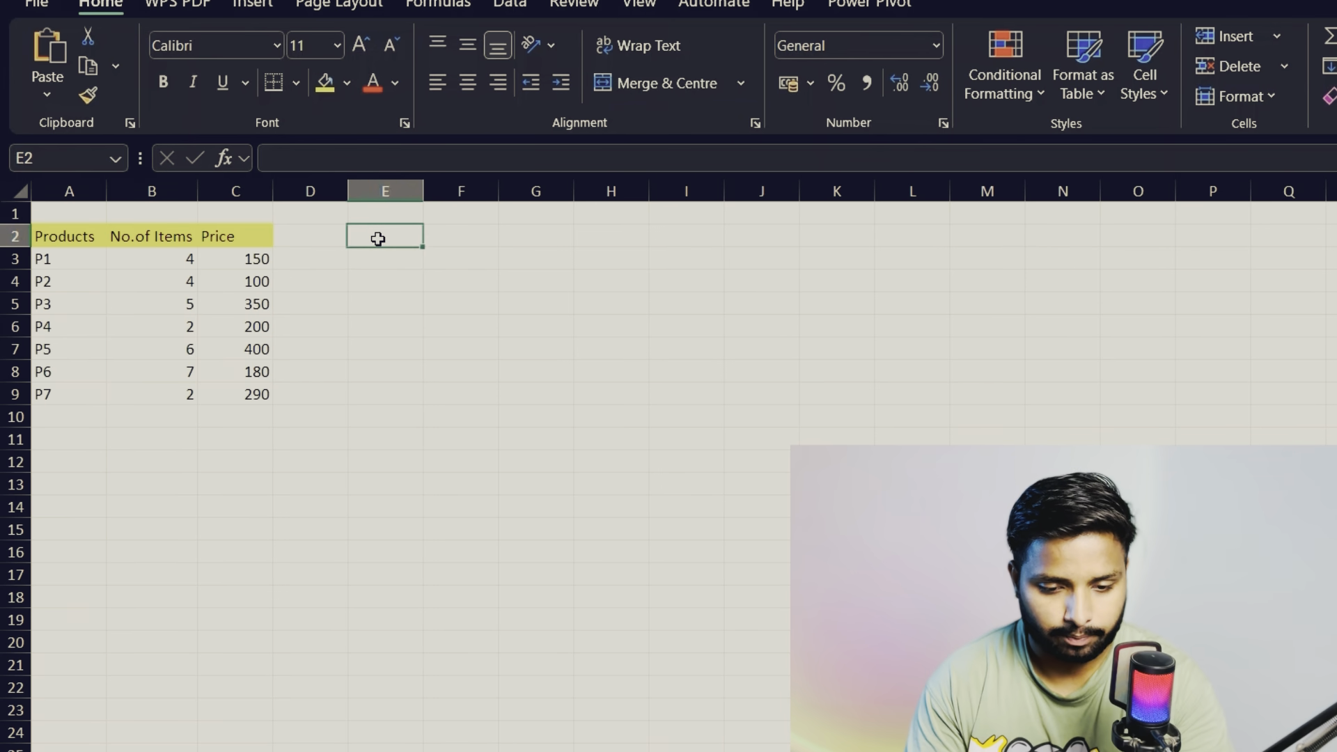
{"action": "type", "text": "T"}
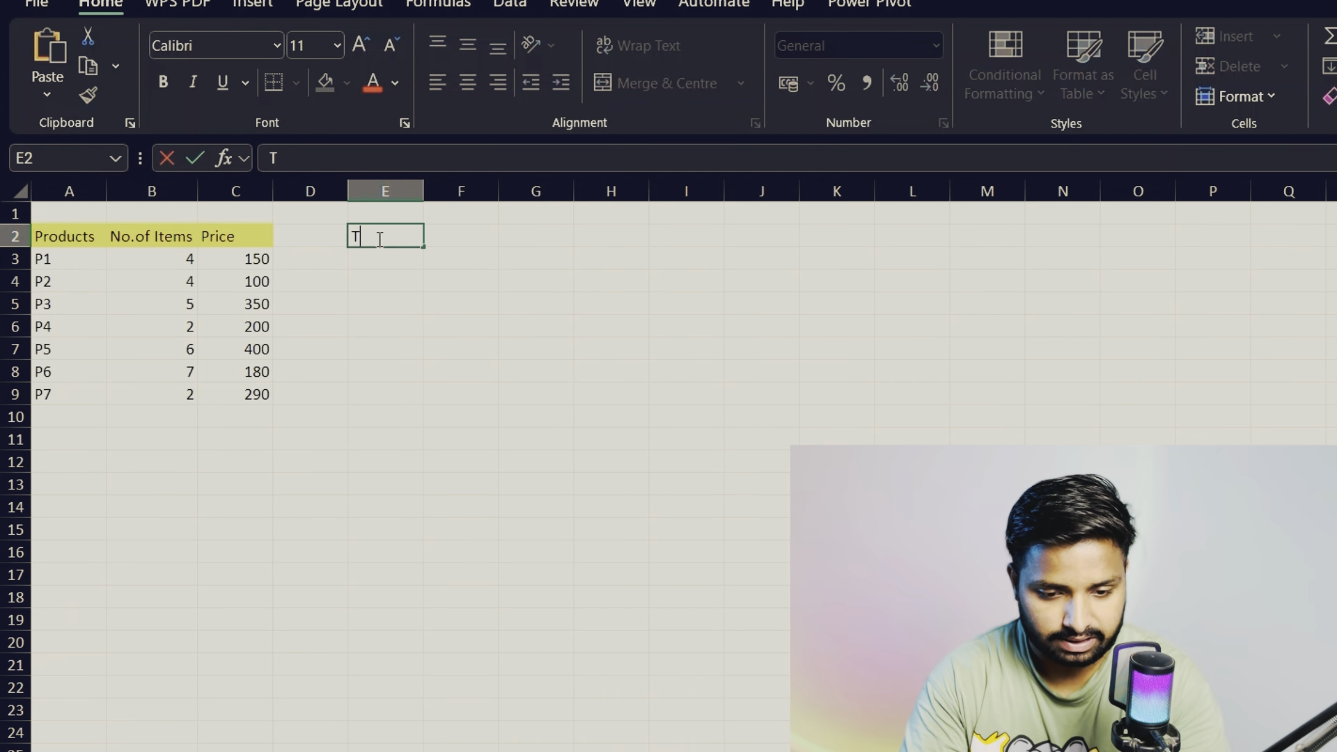
{"action": "type", "text": "otal price"}
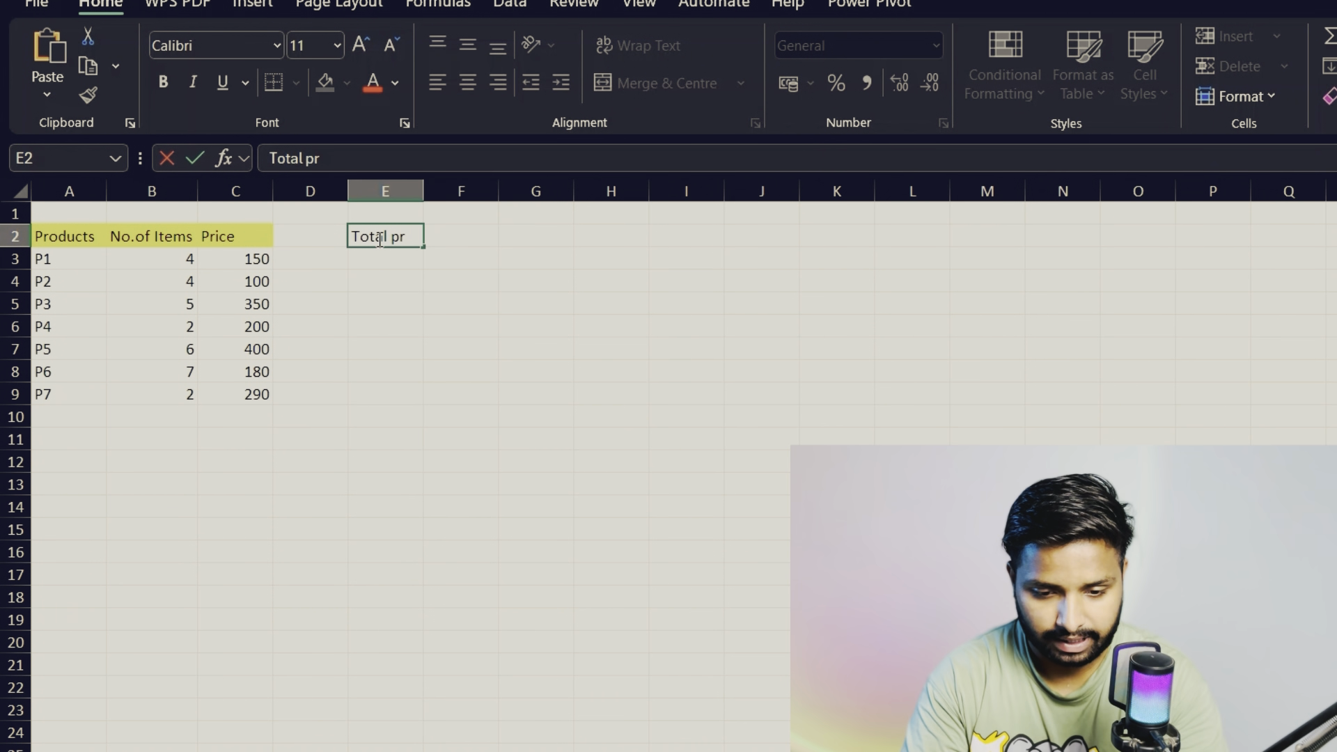
- Calculate P1's total price in E3 with the formula =B3*C3, multiplying the number of items by the price
{"action": "left_click", "coordinate": [376, 266]}
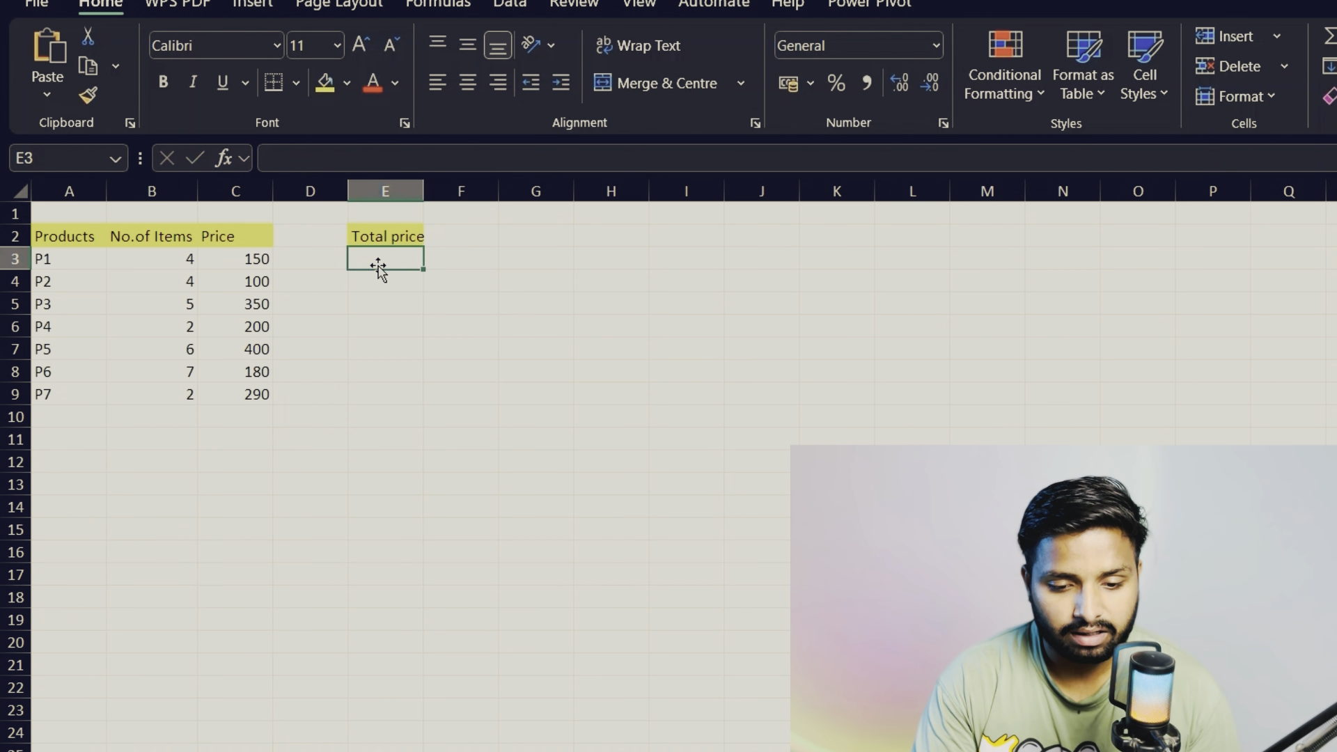
{"action": "type", "text": "="}
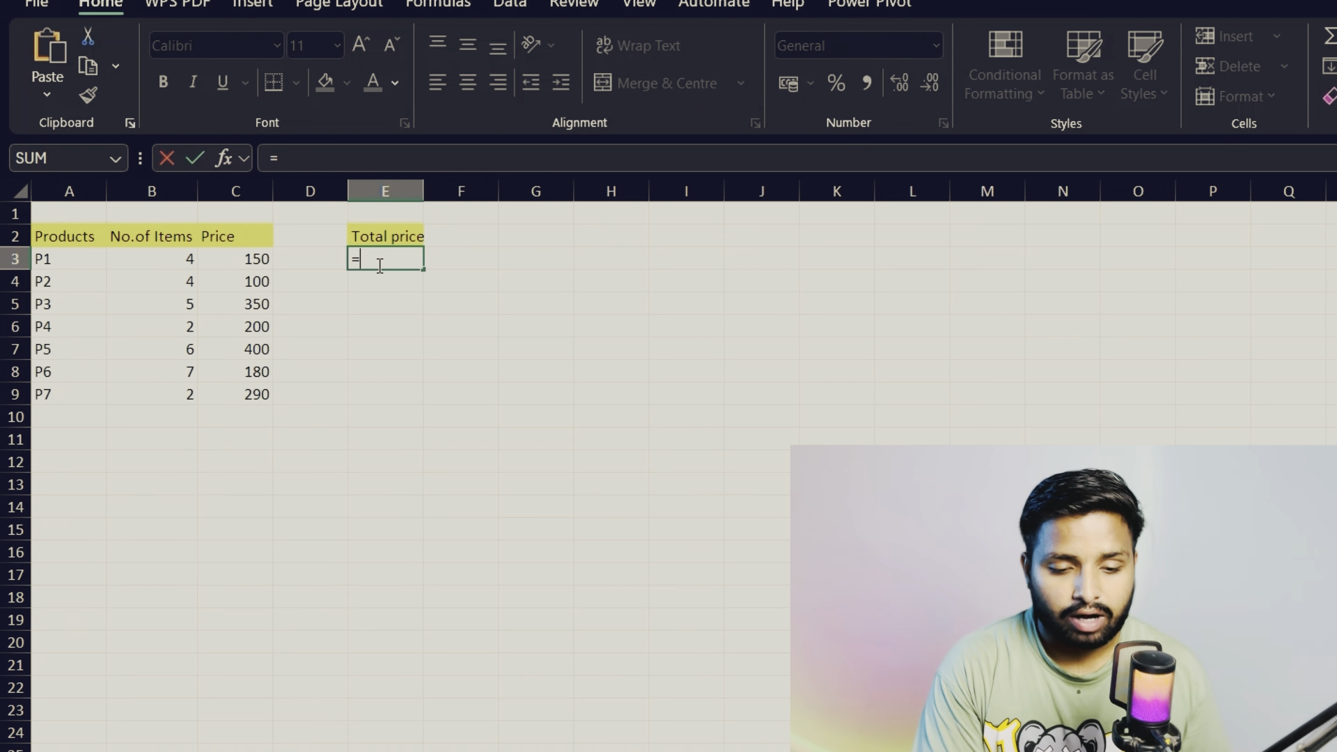
{"action": "left_click", "coordinate": [176, 261]}
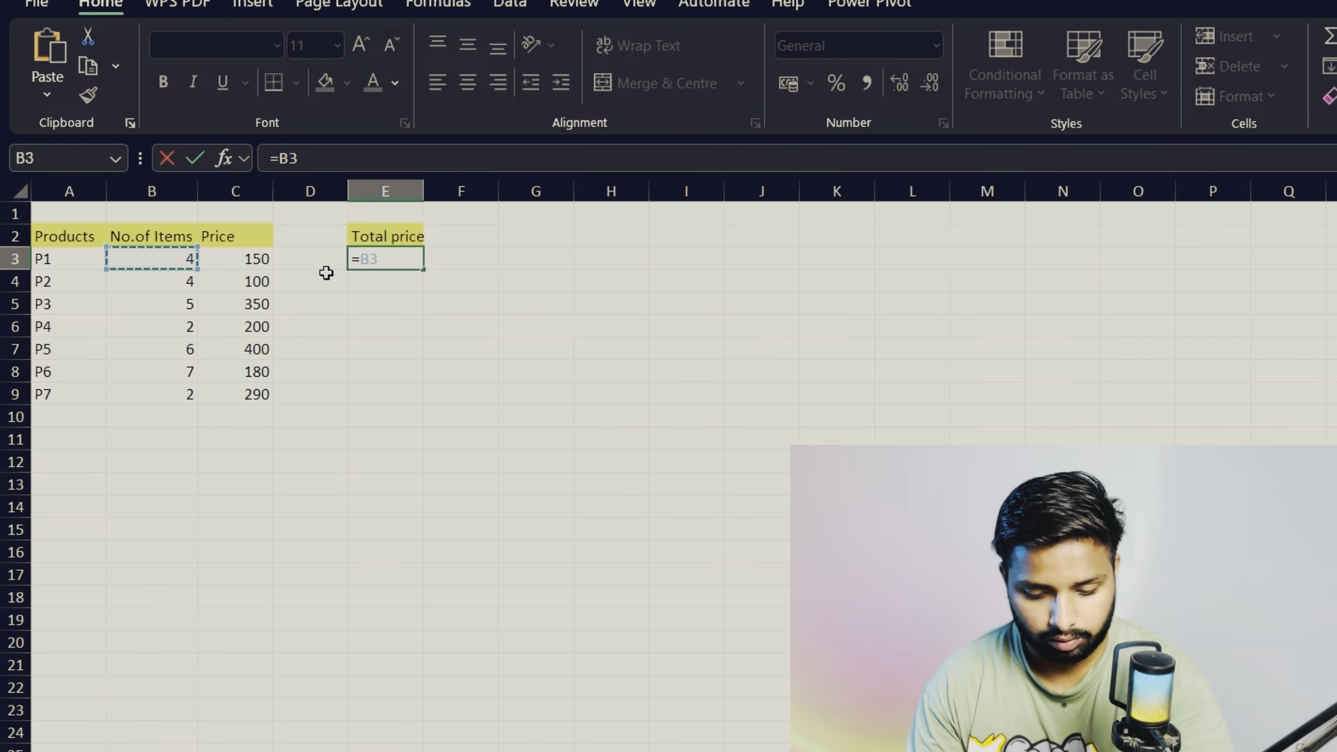
{"action": "type", "text": "*"}
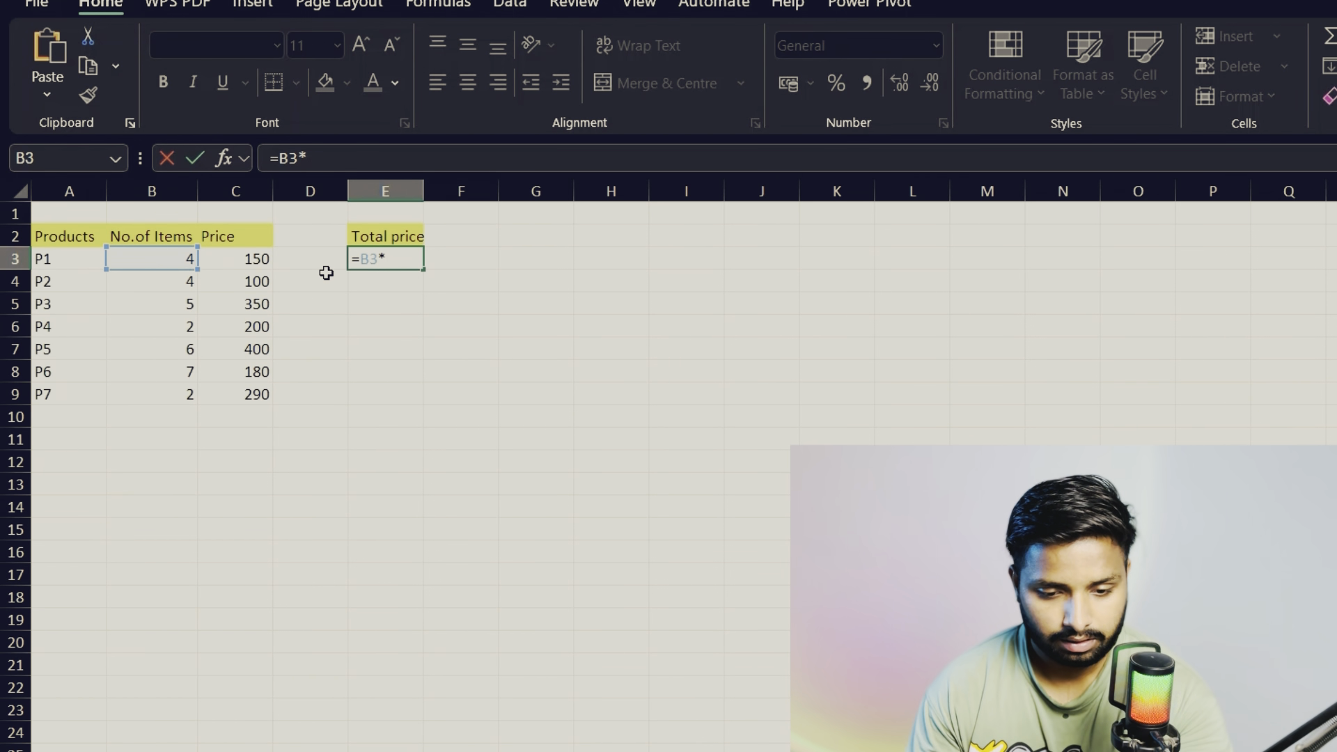
{"action": "left_click", "coordinate": [242, 261]}
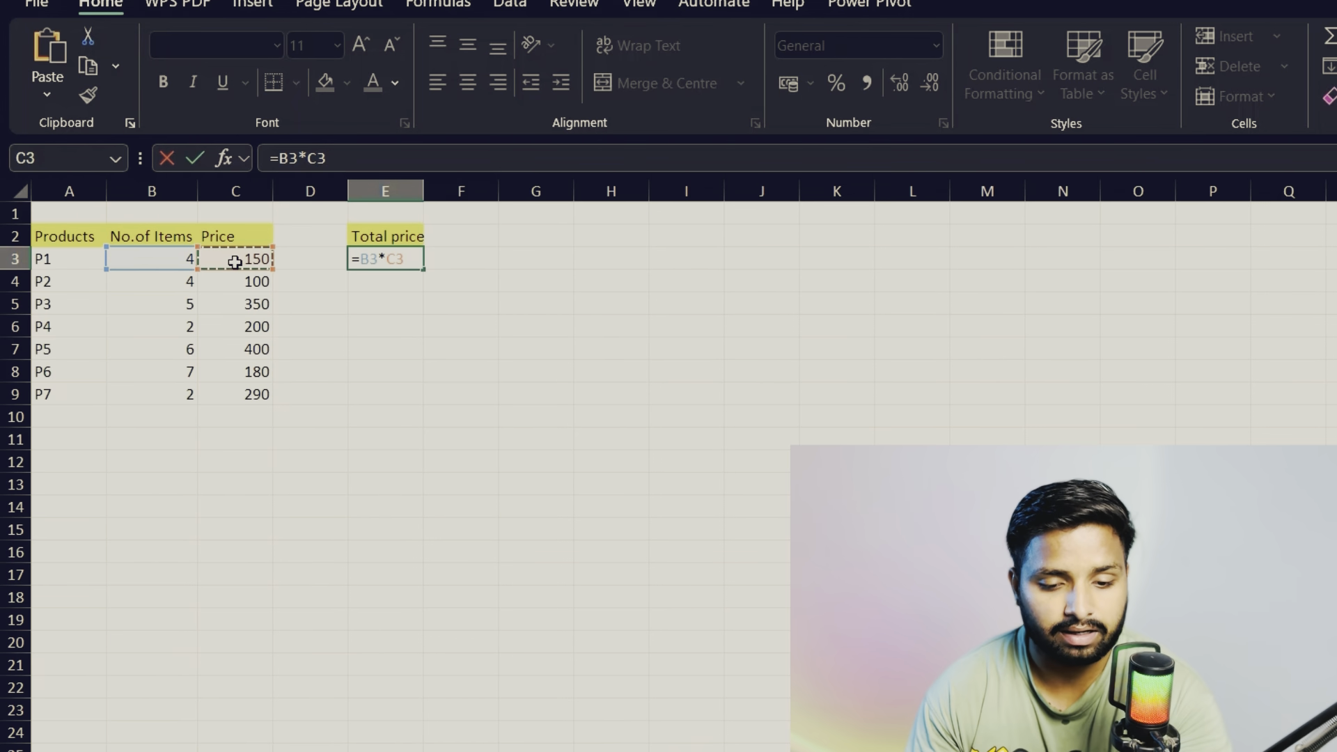
{"action": "key", "text": "Return"}
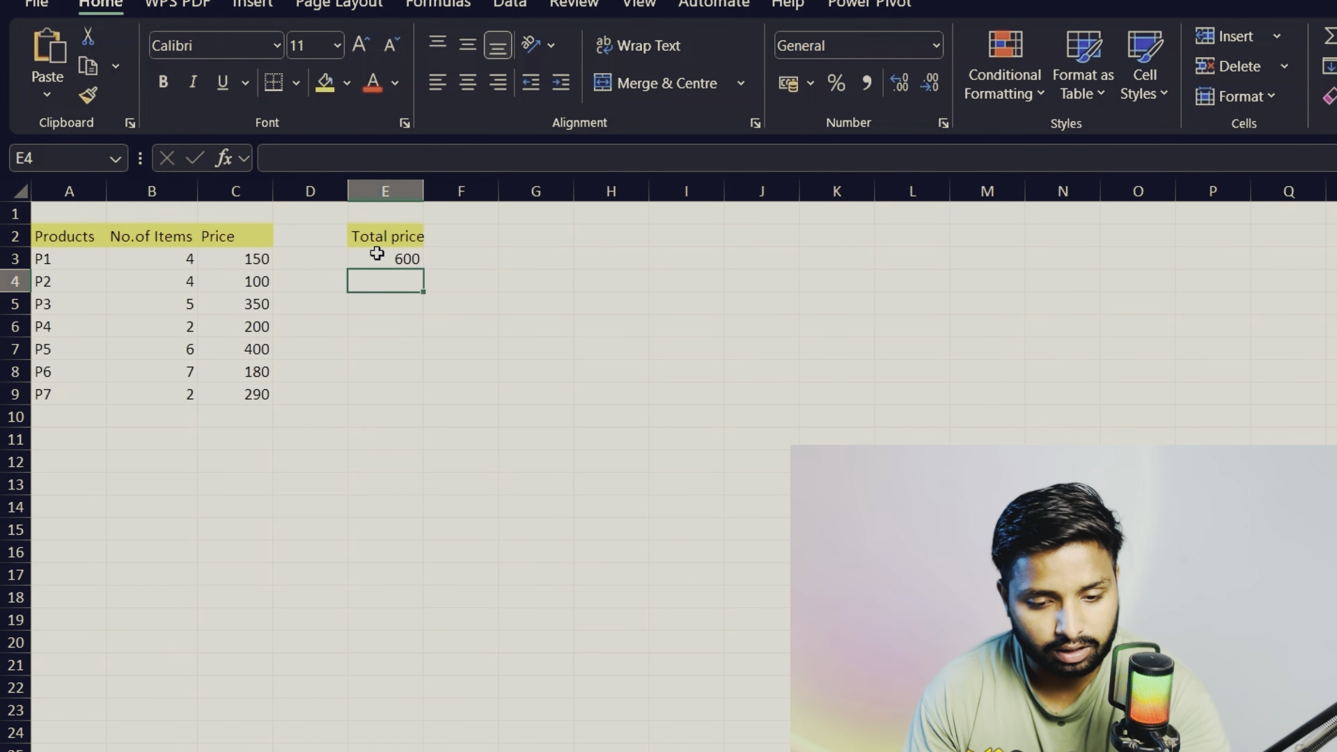
- Inspect the total price formula in E3 and the cells it references, leaving it as it is
{"action": "left_click", "coordinate": [377, 260]}
{"action": "double_click", "coordinate": [379, 259]}
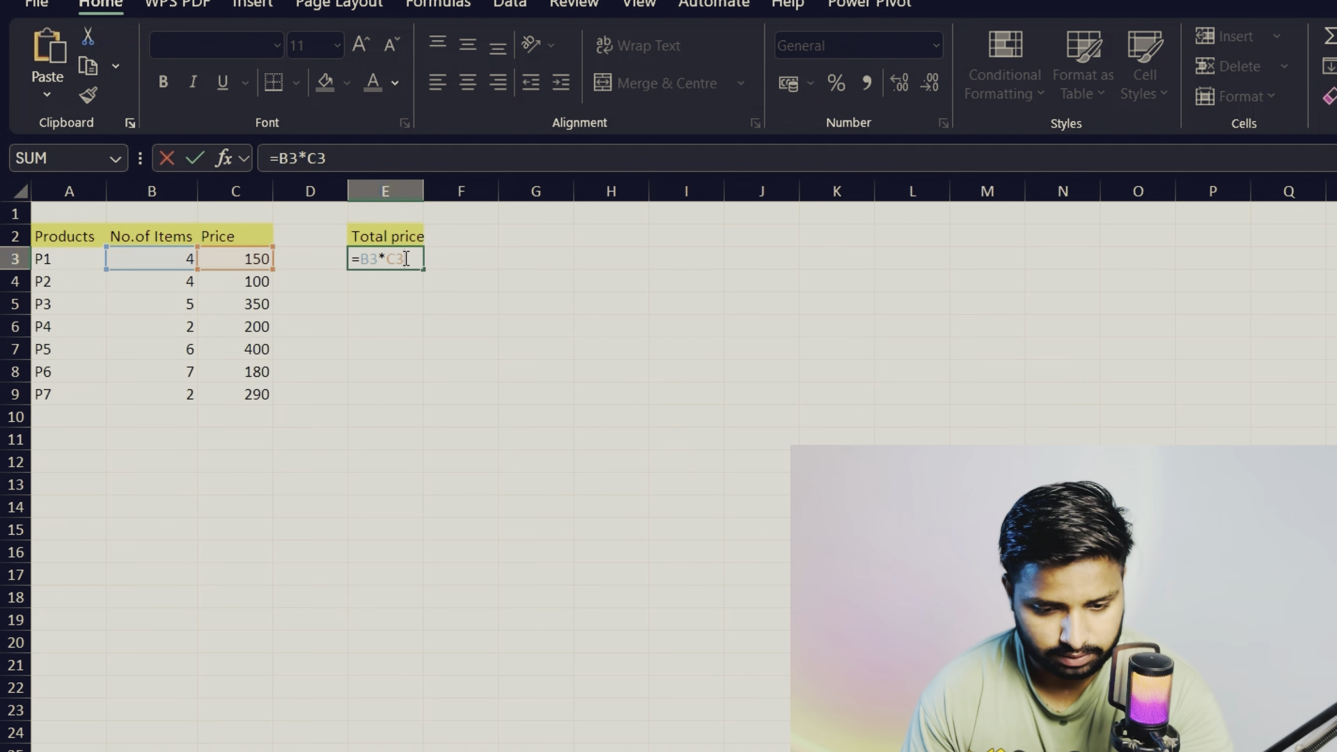
{"action": "key", "text": "Return"}
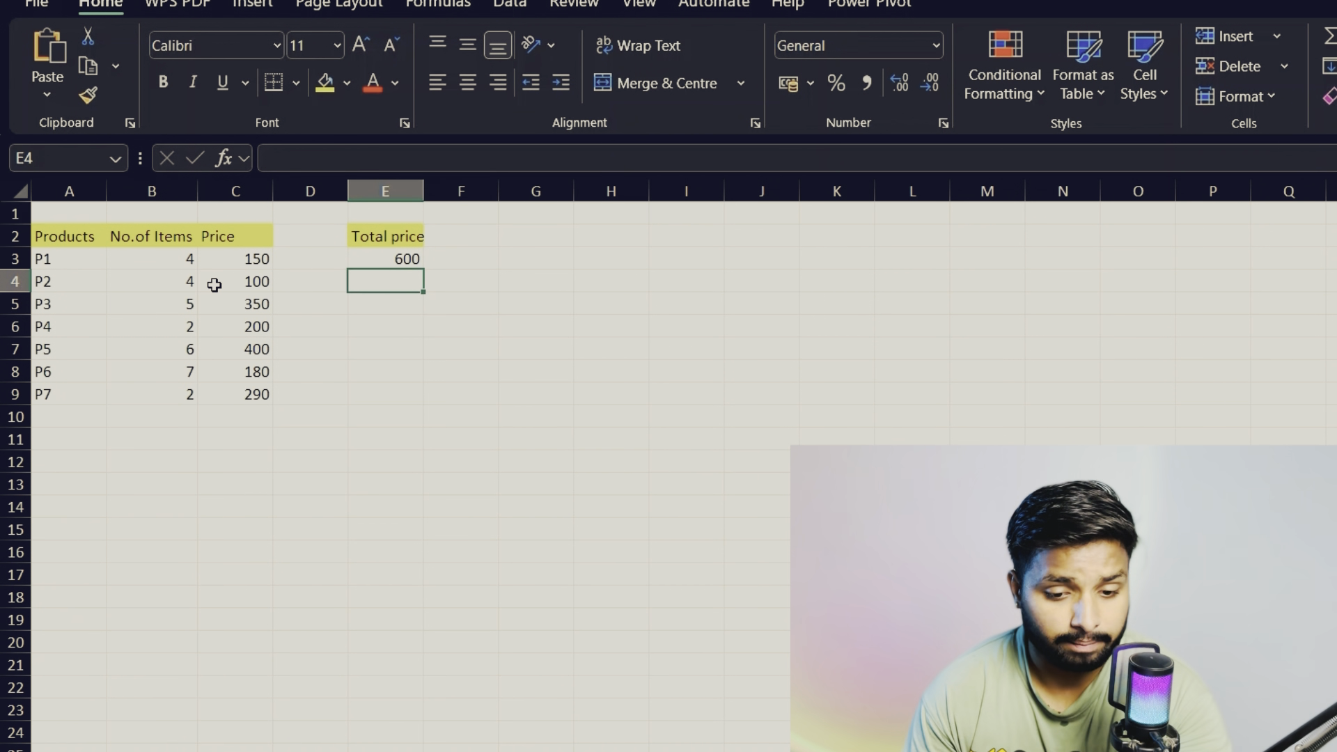
{"action": "left_click", "coordinate": [386, 257]}
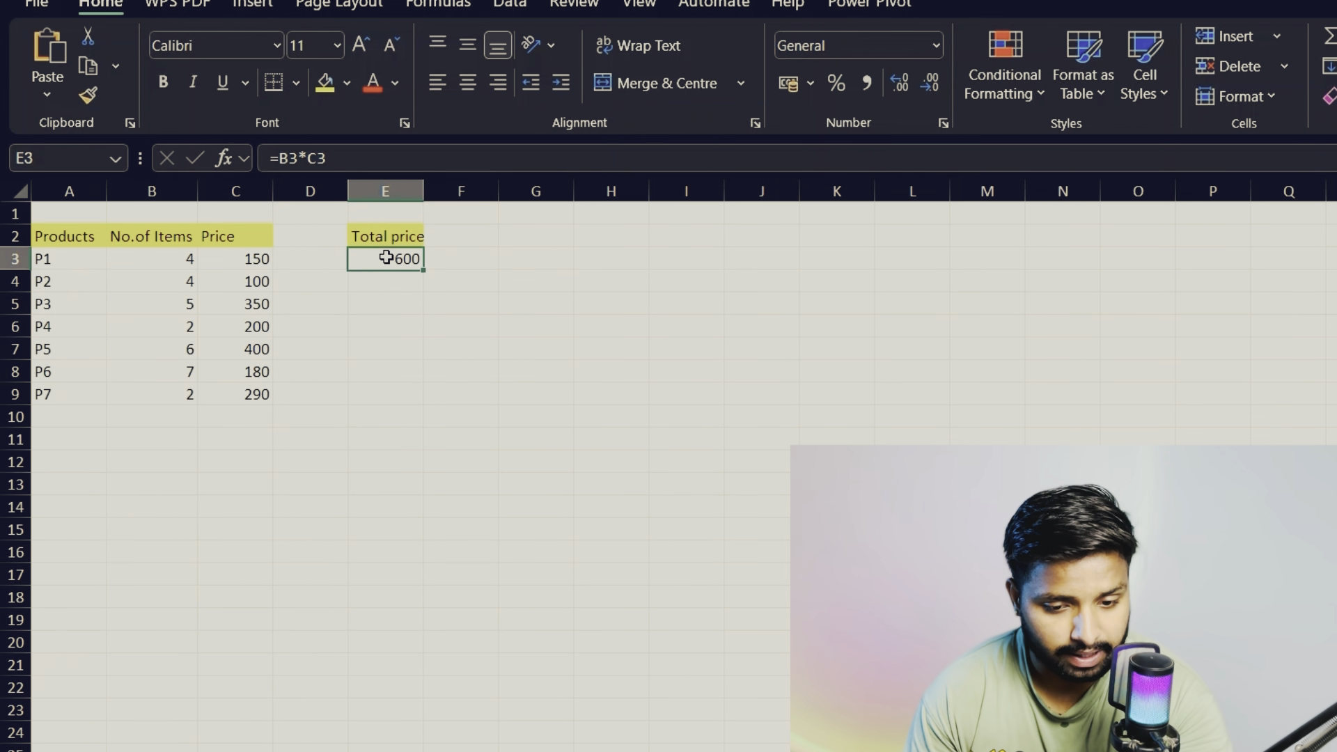
- Try calculating P2's total price in E4 with the separate formula =B4*C4, and undo that entry
{"action": "left_click", "coordinate": [395, 286]}
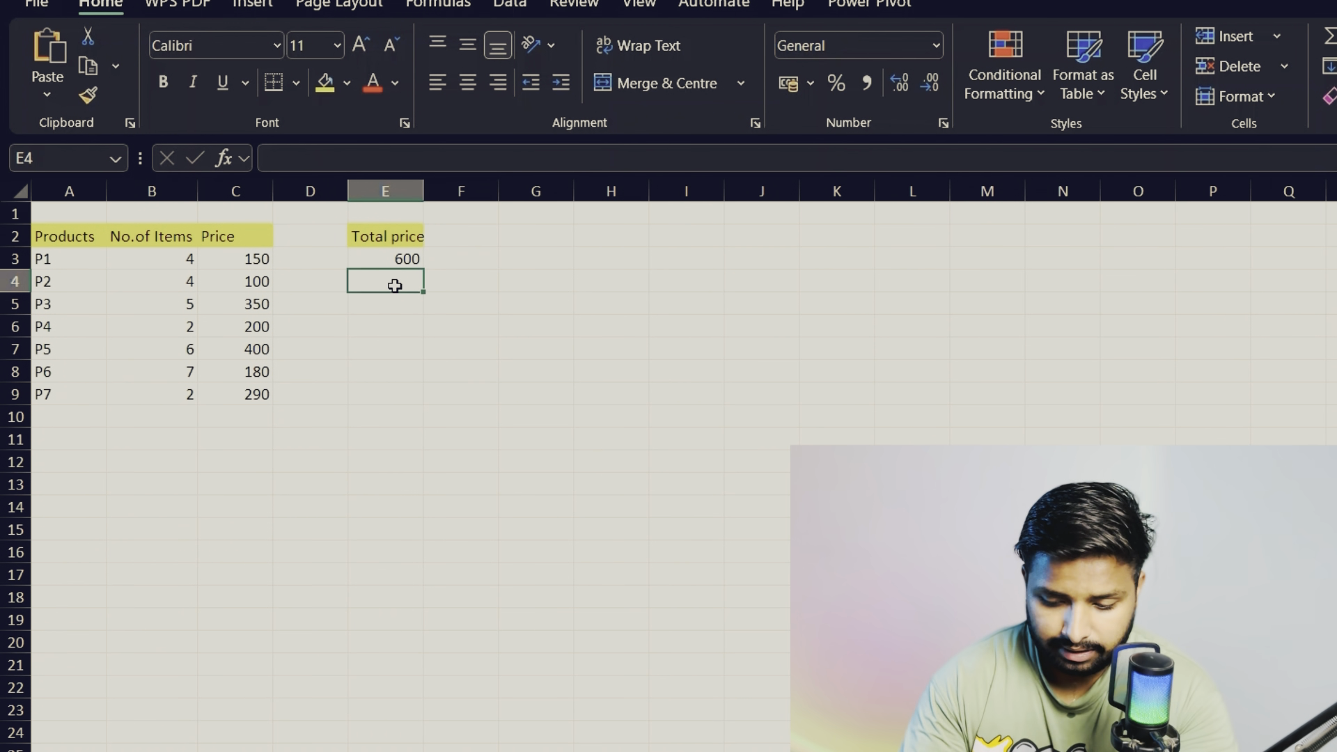
{"action": "type", "text": "="}
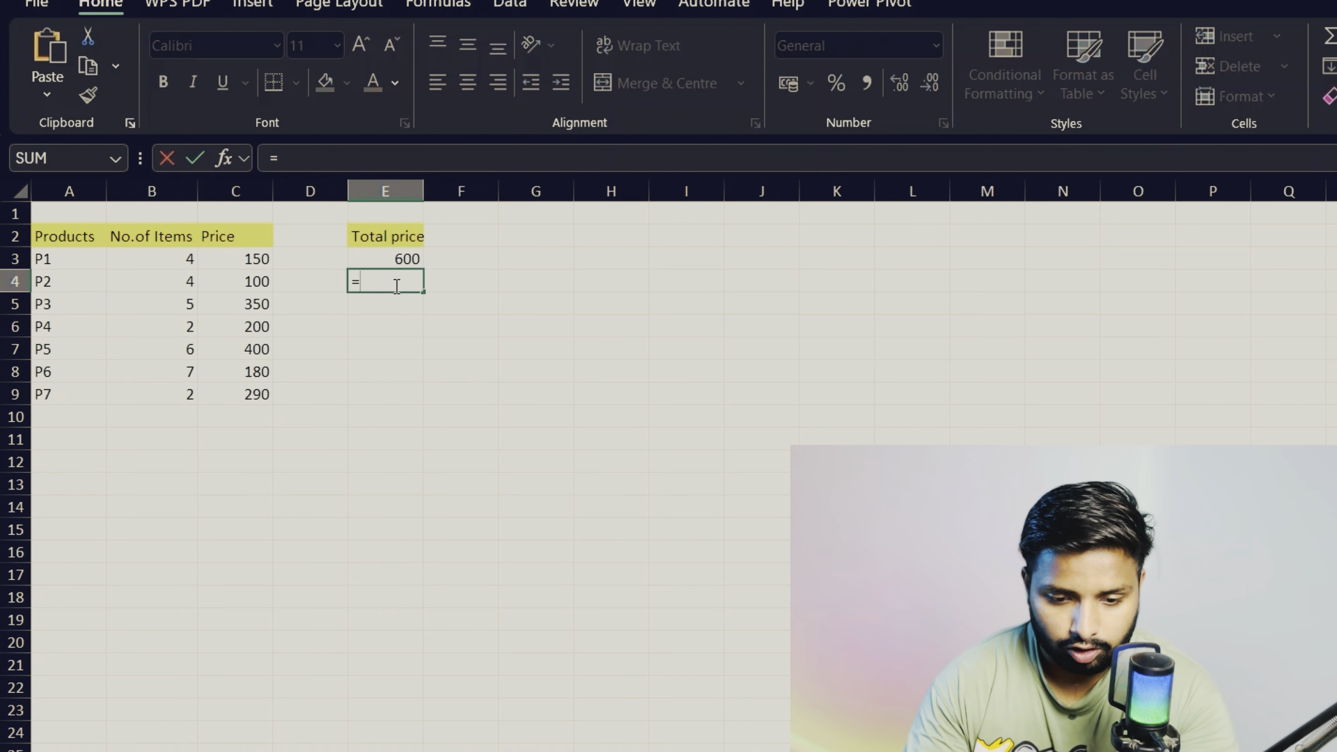
{"action": "left_click", "coordinate": [178, 284]}
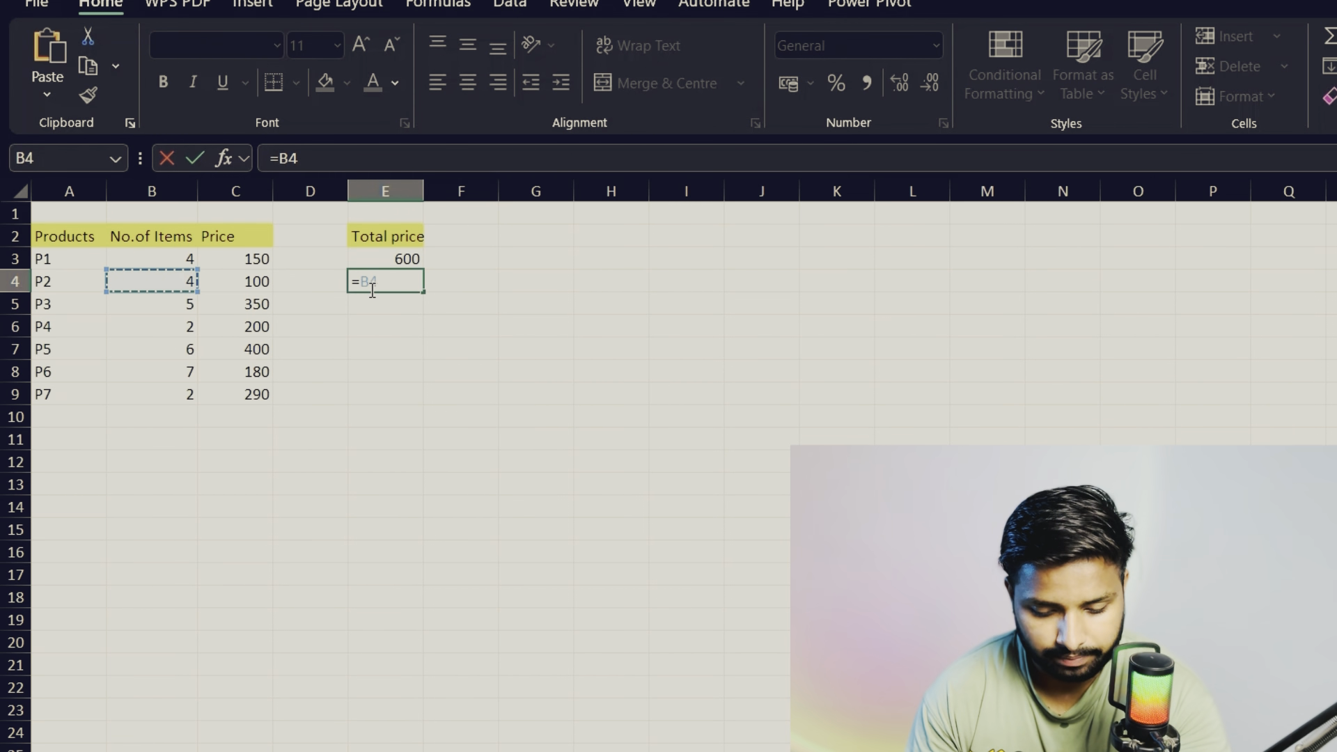
{"action": "type", "text": "*"}
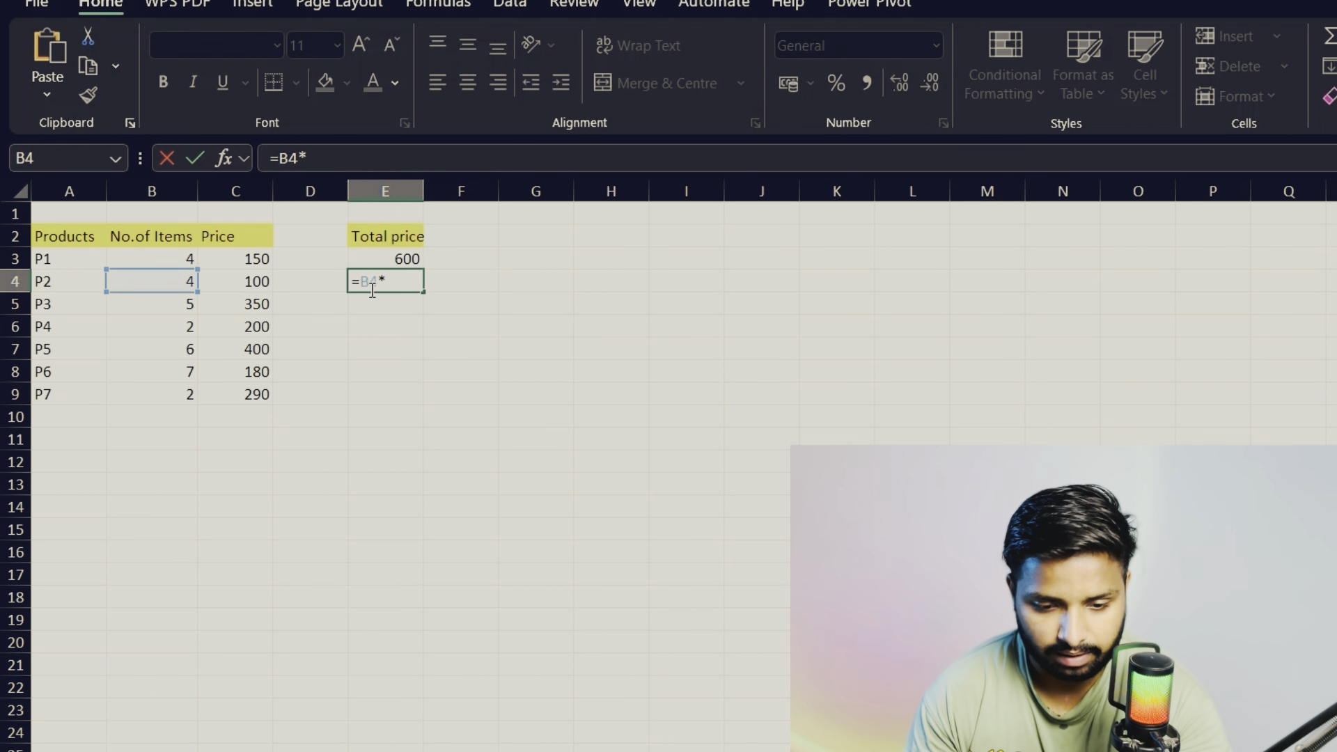
{"action": "left_click", "coordinate": [259, 282]}
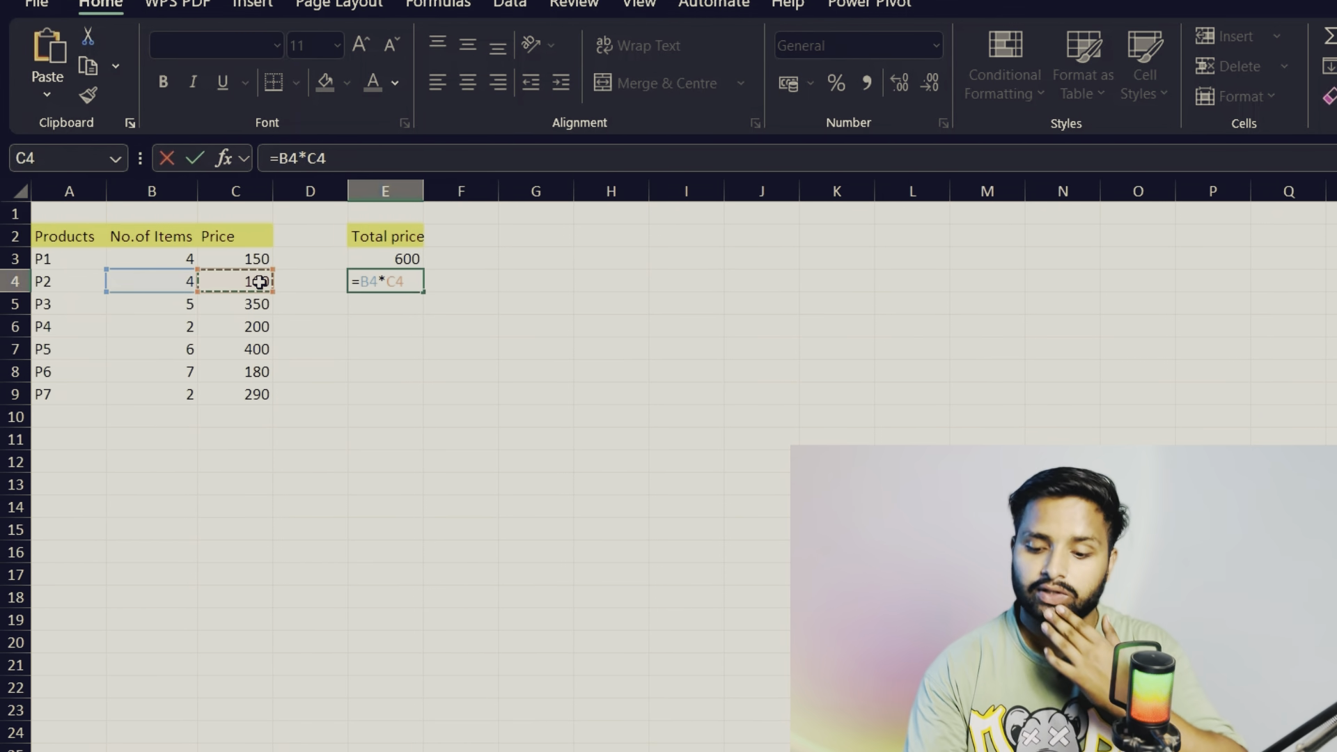
{"action": "key", "text": "Return"}
{"action": "key", "text": "ctrl+z"}
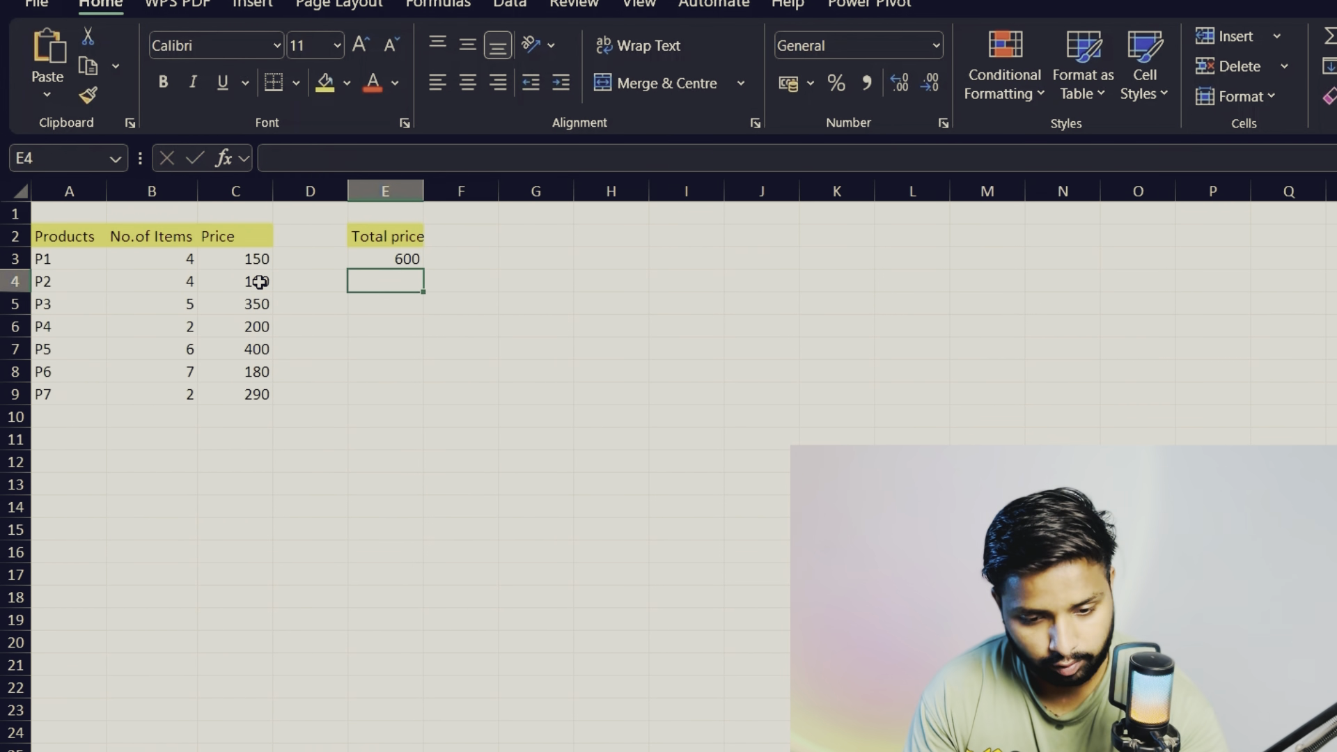
- Fill the total price formula from E3 down through E9 for the remaining products
{"action": "left_click", "coordinate": [376, 263]}
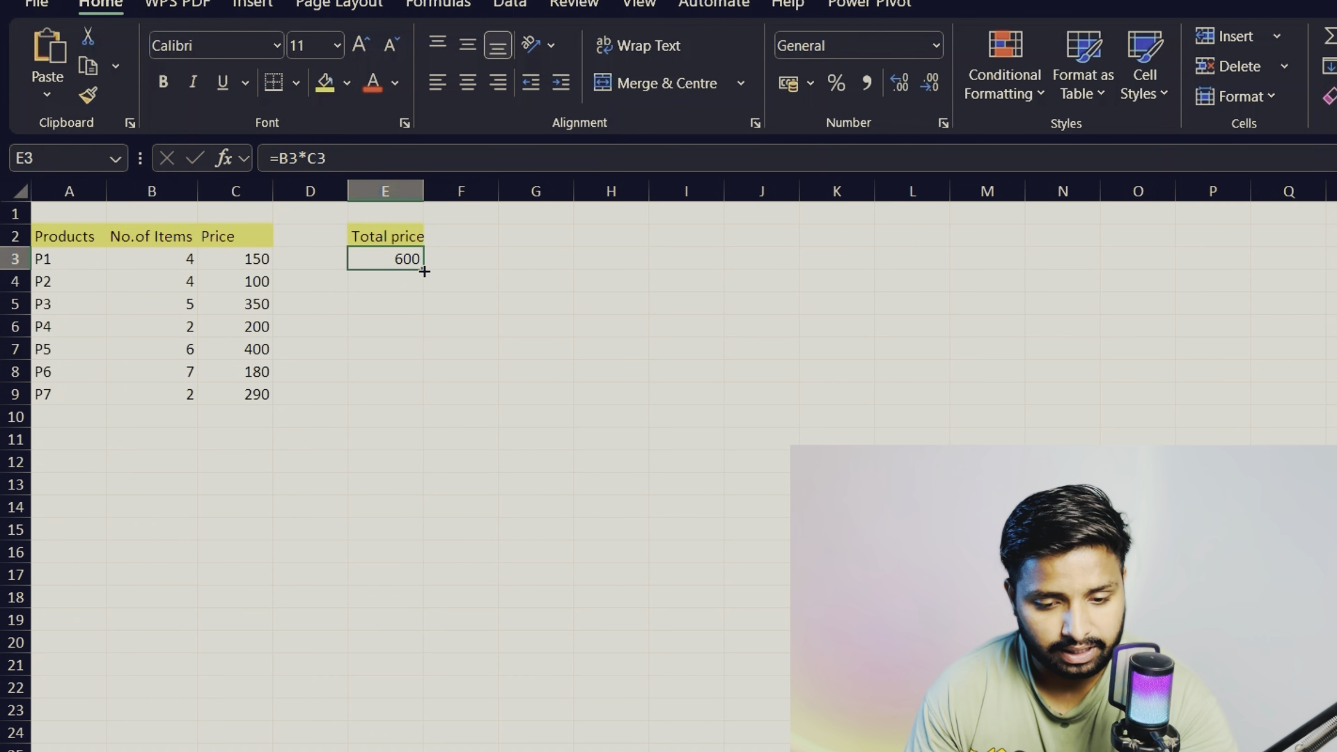
{"action": "left_click_drag", "start_coordinate": [424, 271], "coordinate": [423, 396]}
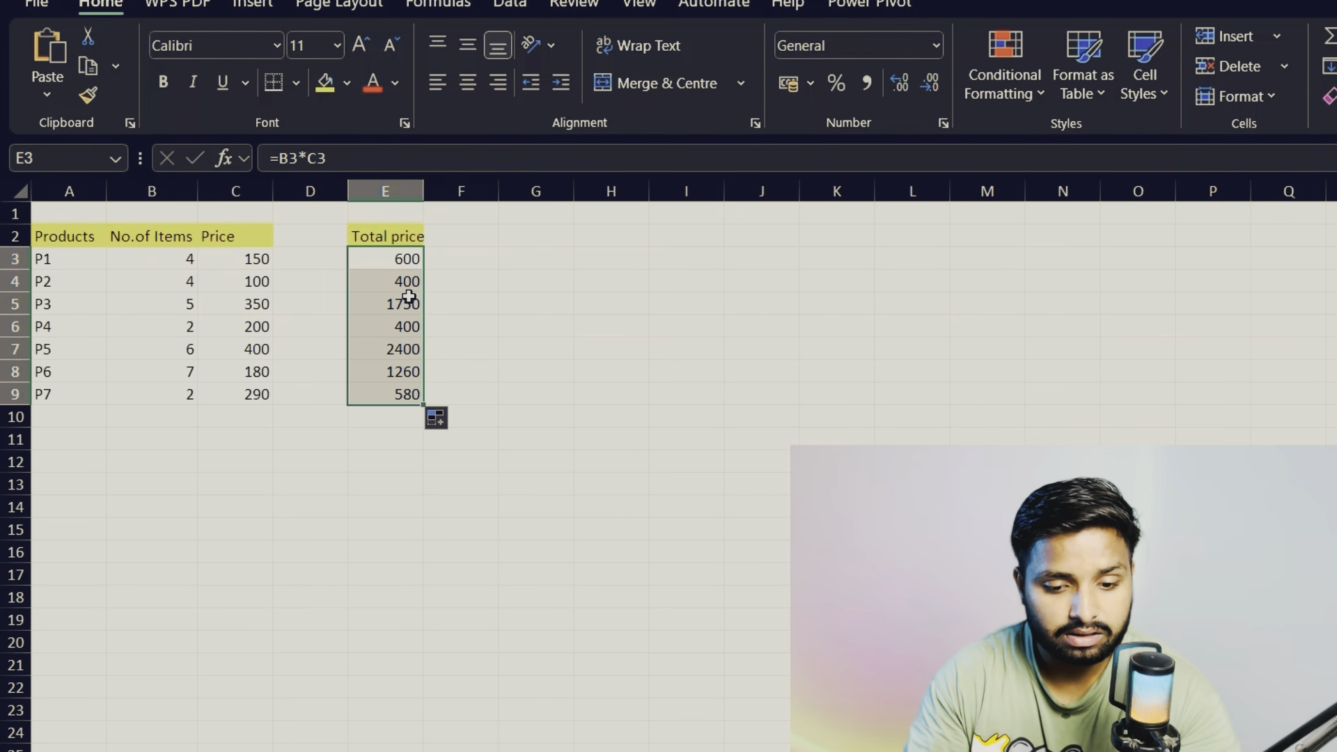
- Compare the formulas in E3 and E4 and check the cells in B3 and C3 that E3 refers to
{"action": "left_click", "coordinate": [382, 279]}
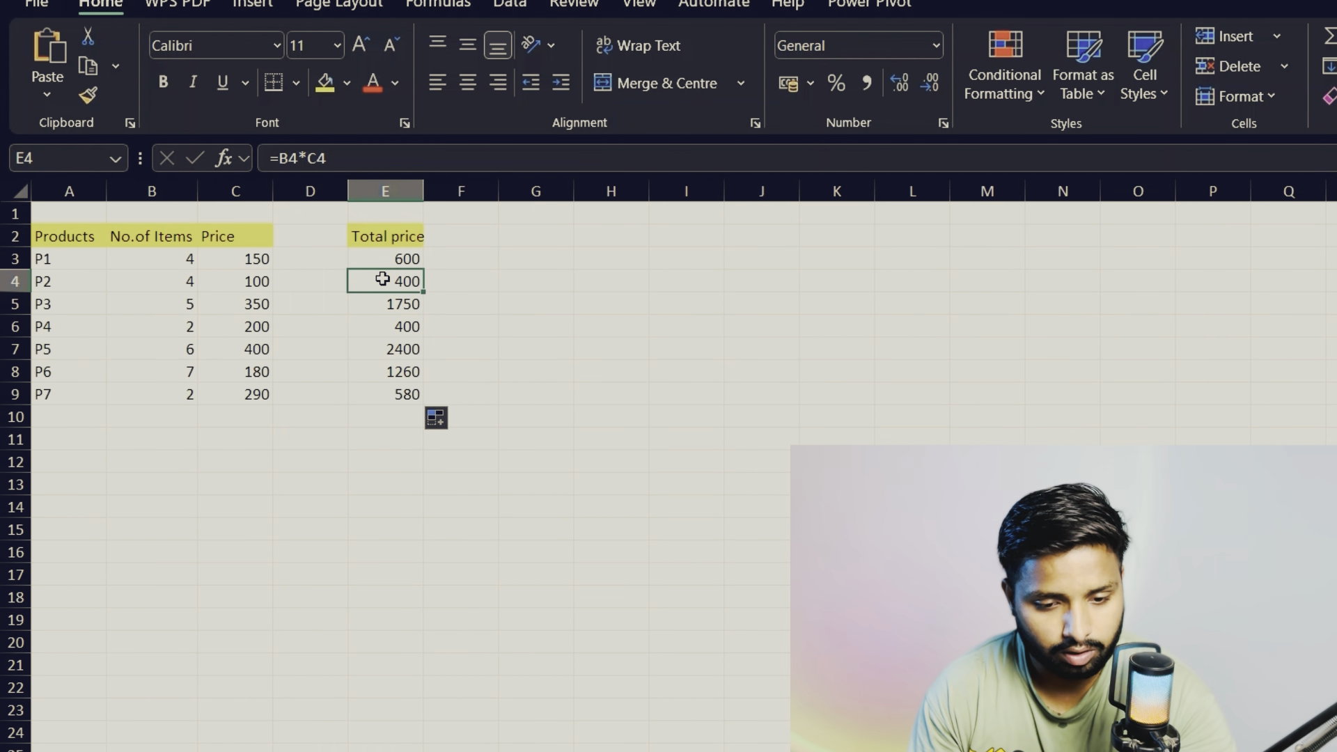
{"action": "left_click", "coordinate": [383, 258]}
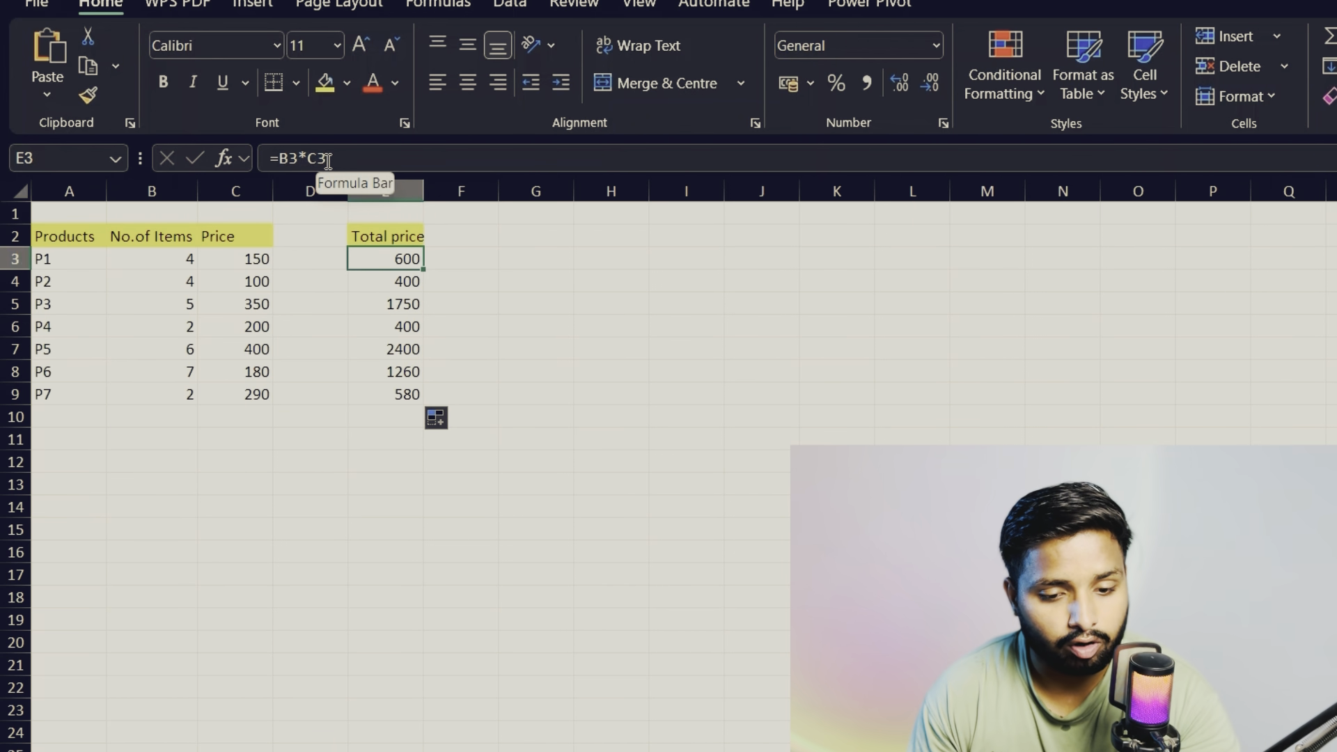
{"action": "left_click", "coordinate": [156, 261]}
{"action": "left_click", "coordinate": [384, 259]}
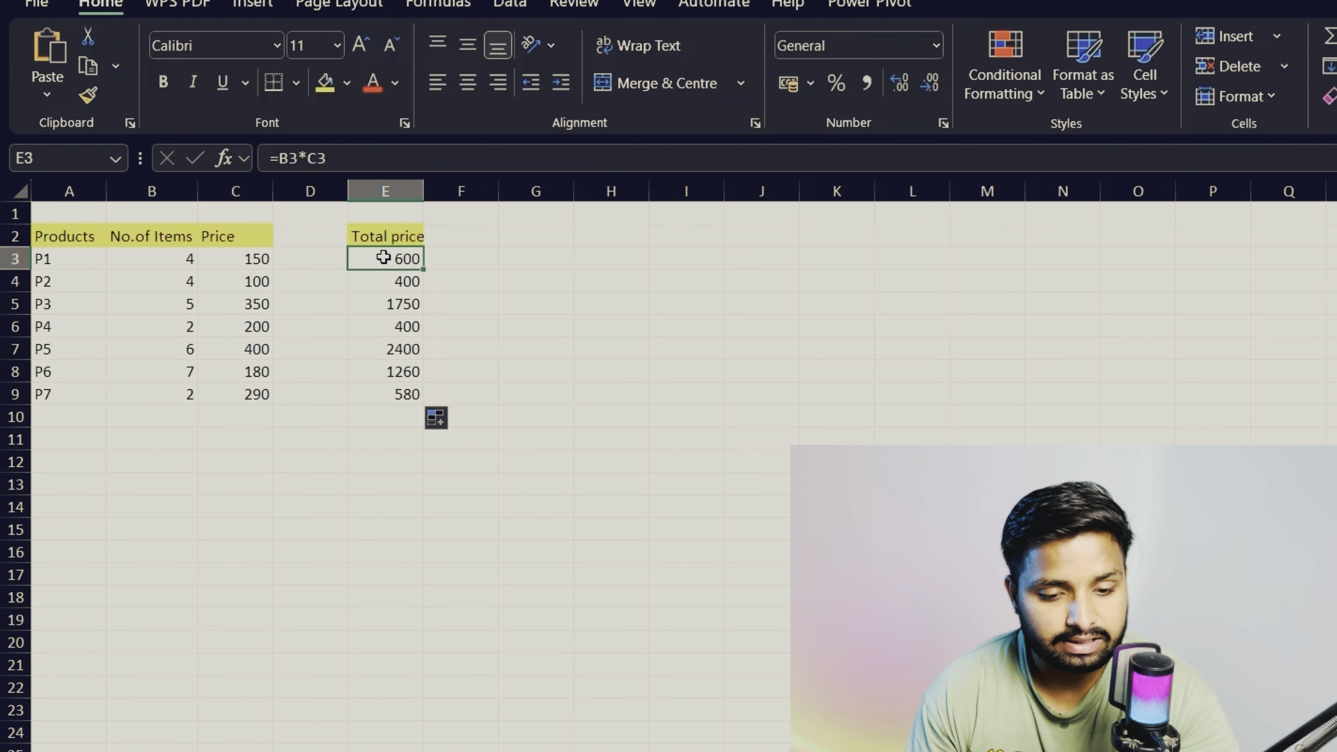
{"action": "left_click", "coordinate": [255, 259]}
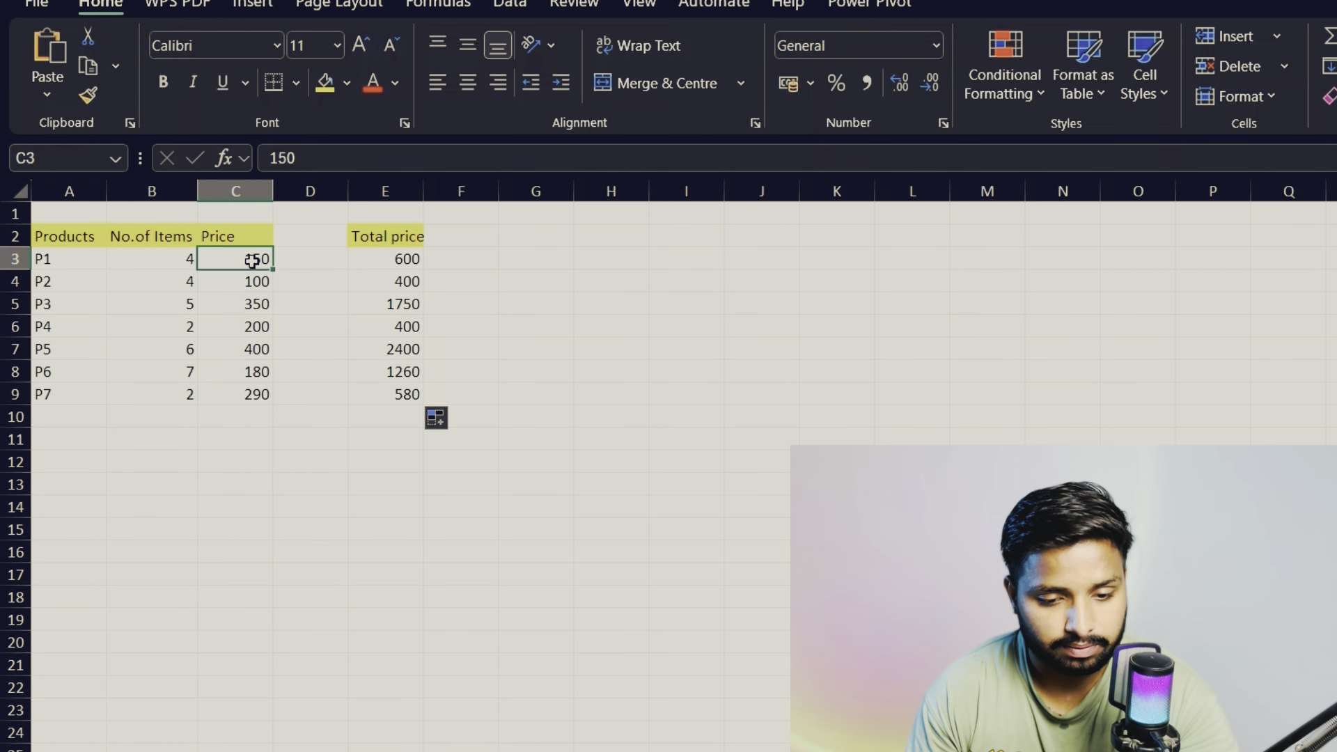
{"action": "left_click", "coordinate": [376, 260]}
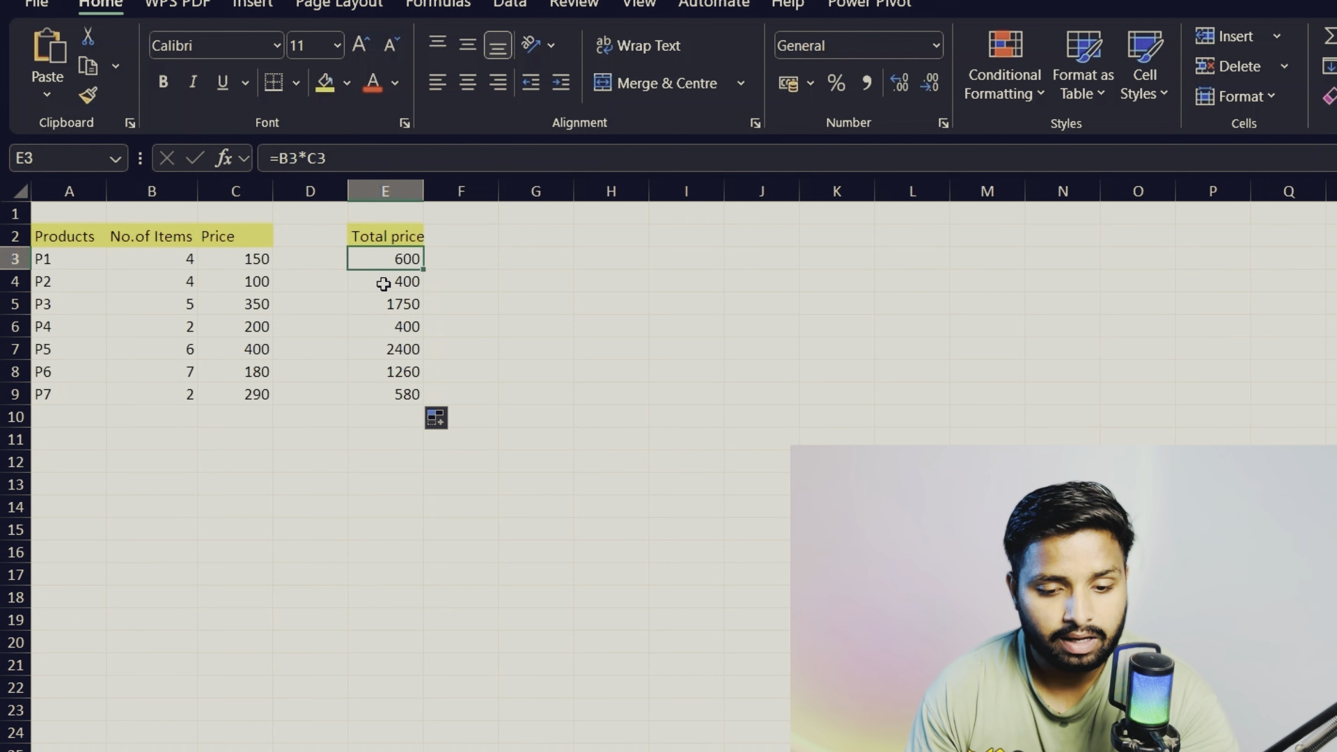
- Inspect P2's total price formula in E4 and the price and item count cells C4 and B4 it refers to
{"action": "left_click", "coordinate": [384, 284]}
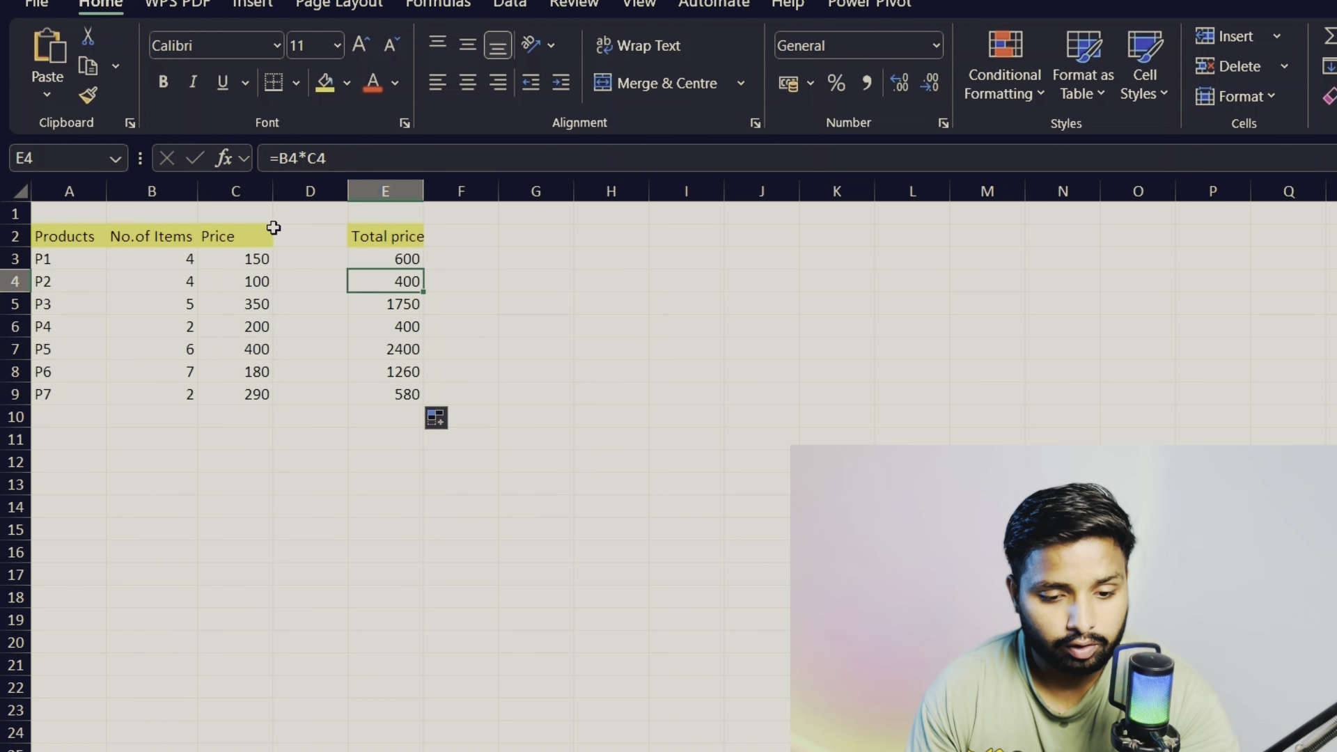
{"action": "left_click", "coordinate": [249, 287]}
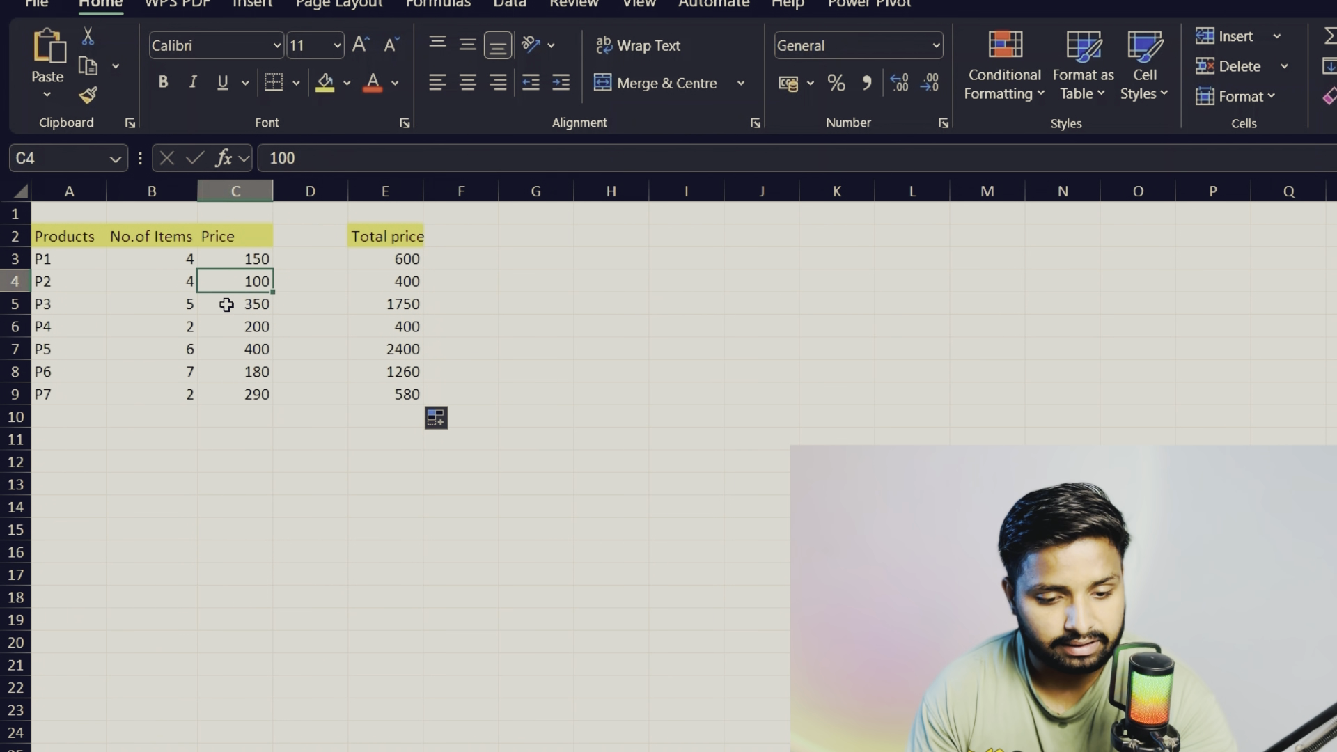
{"action": "left_click", "coordinate": [184, 287]}
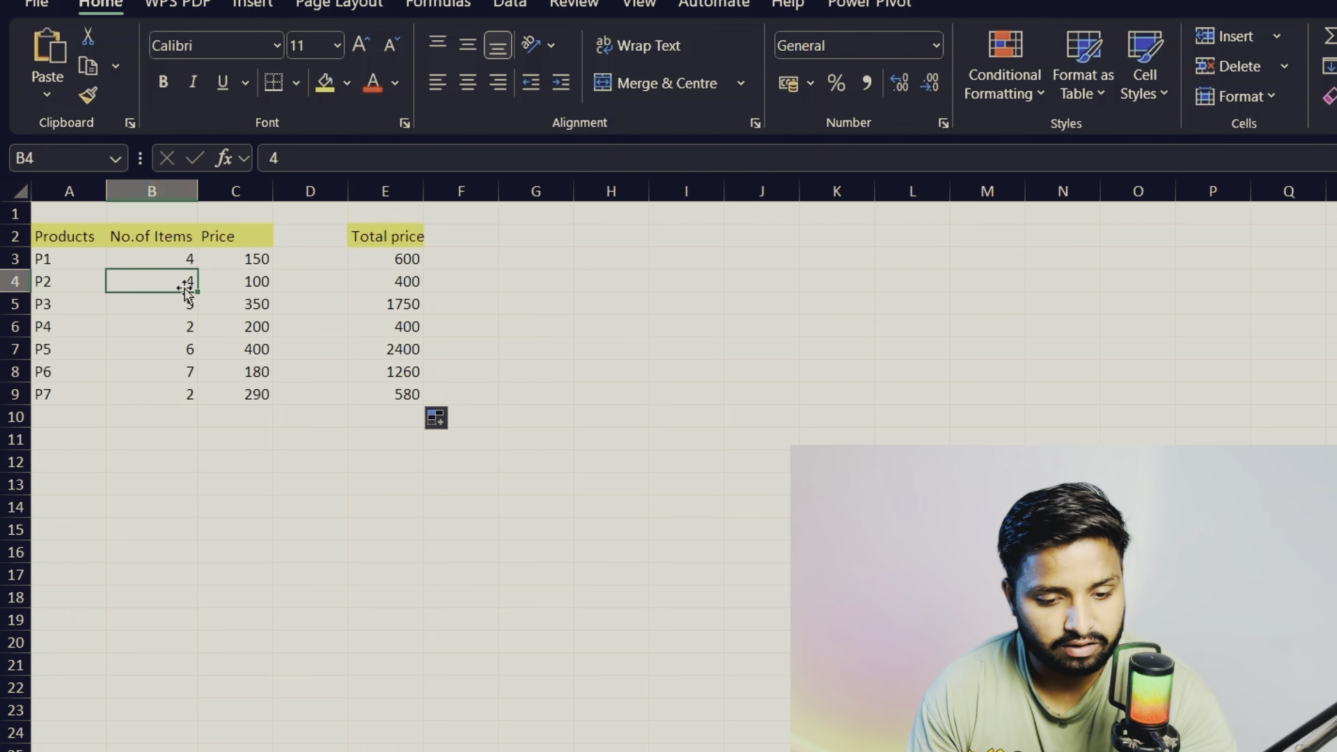
{"action": "left_click", "coordinate": [382, 286]}
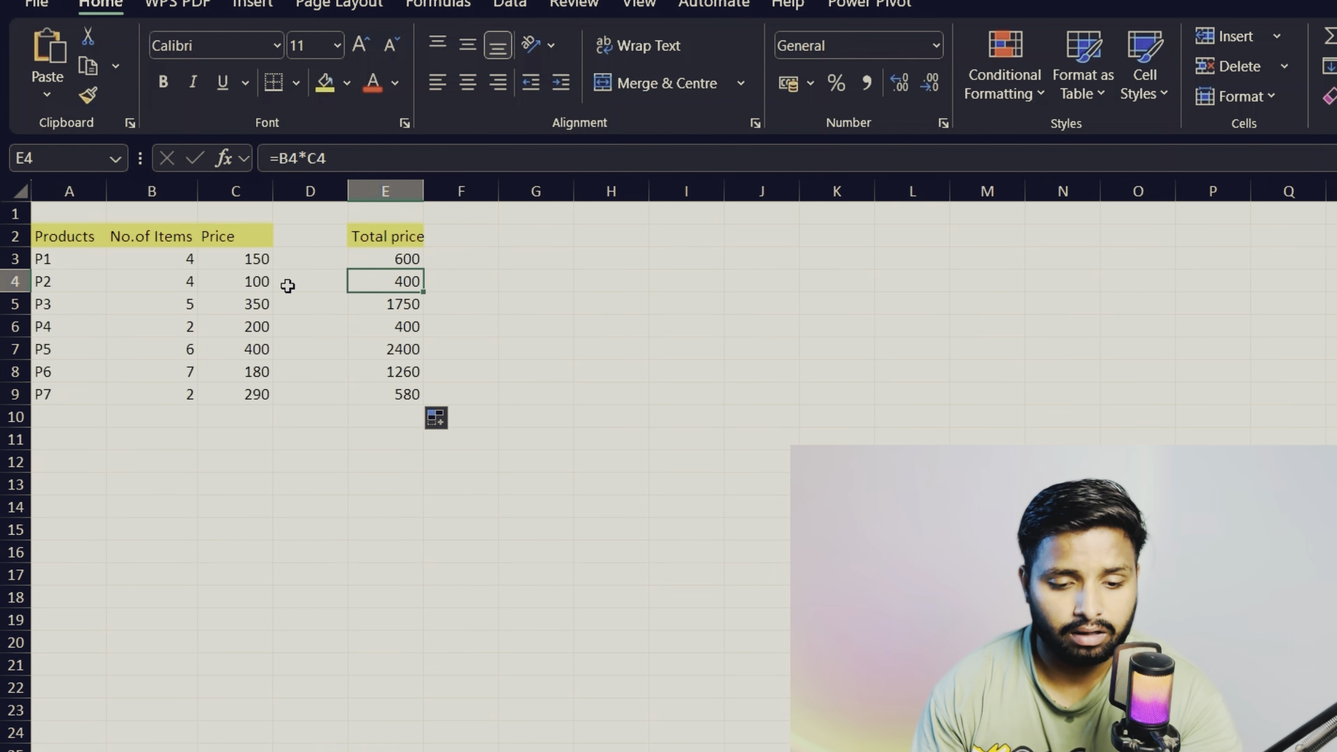
{"action": "left_click", "coordinate": [256, 278]}
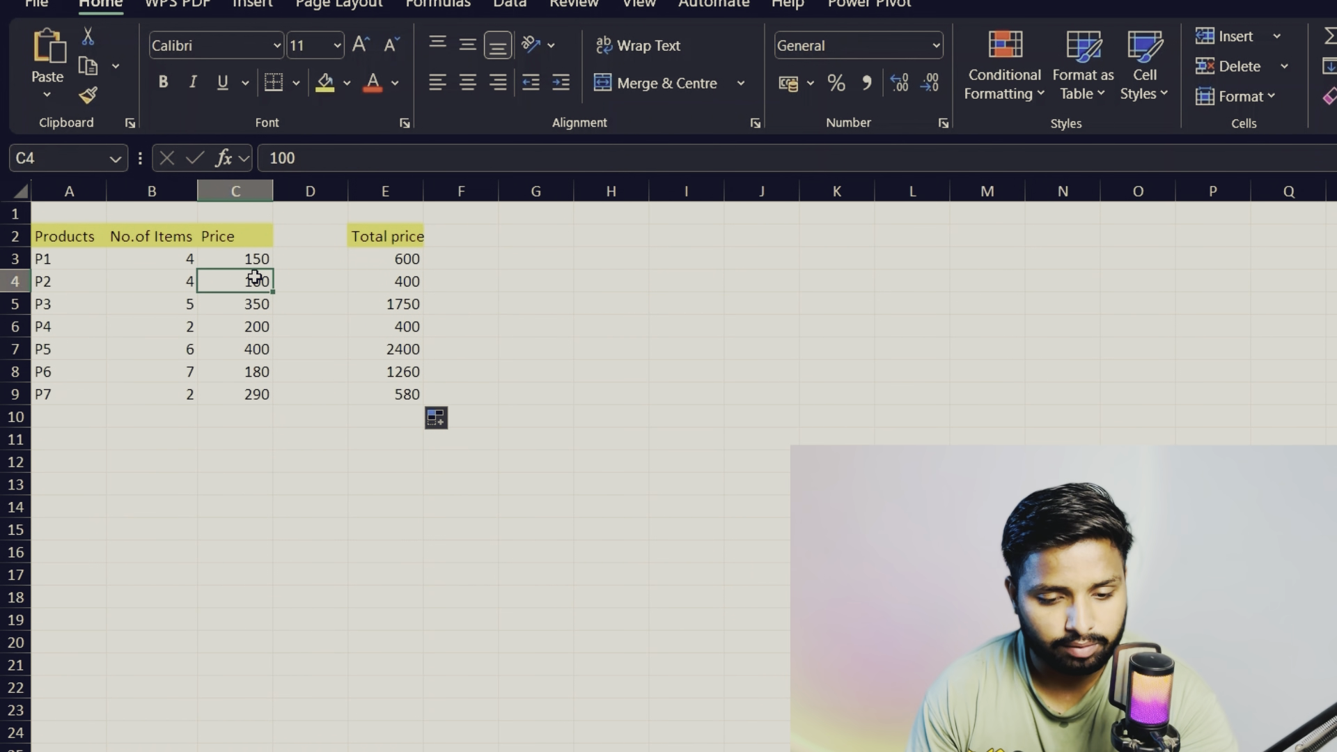
{"action": "left_click", "coordinate": [171, 286]}
{"action": "left_click", "coordinate": [385, 284]}
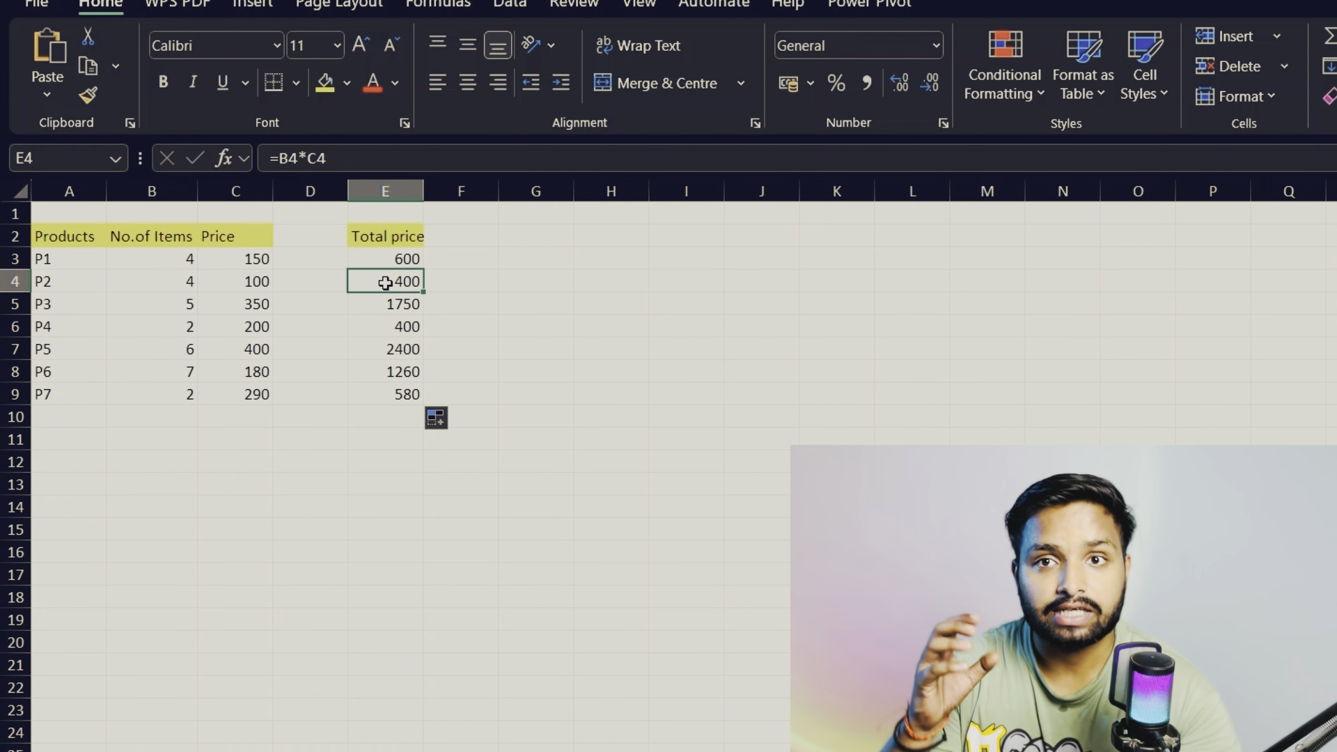
- Inspect P3's total price formula in E5 and its referenced cells C5 and B5
{"action": "left_click", "coordinate": [403, 306]}
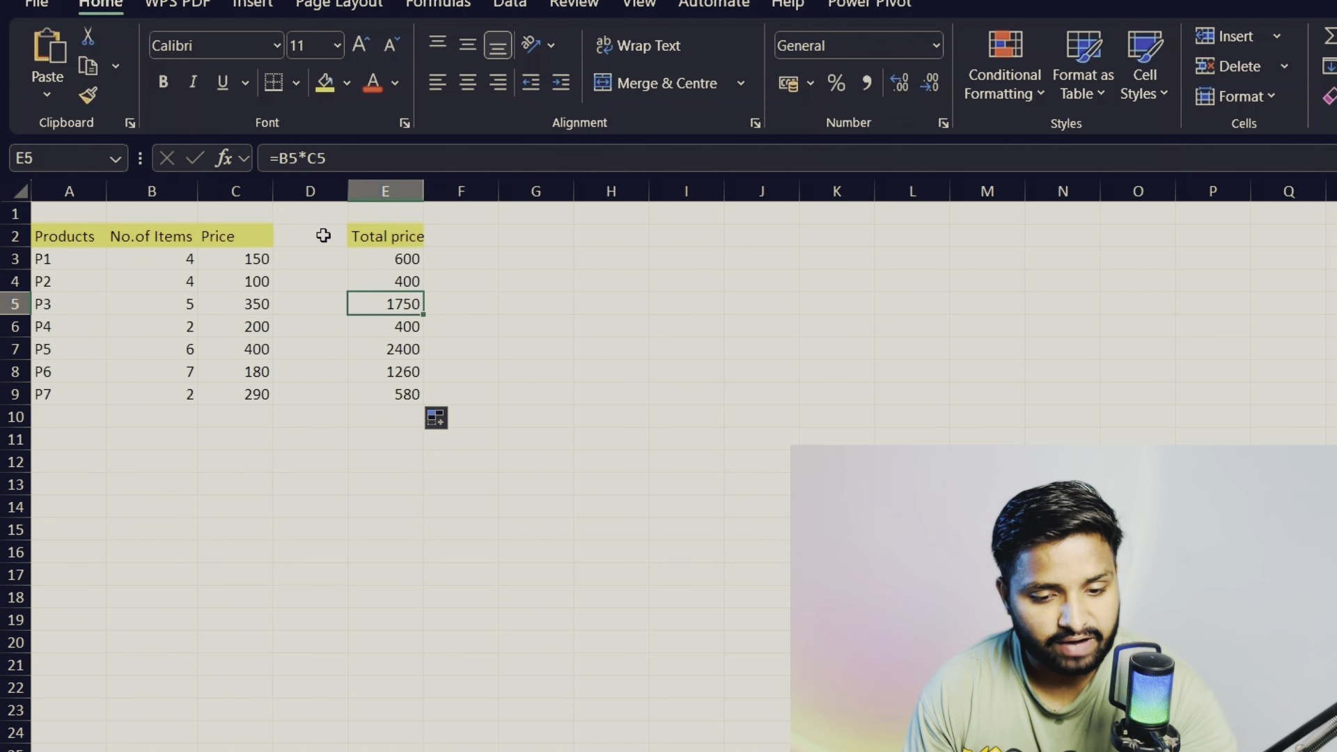
{"action": "left_click", "coordinate": [253, 305]}
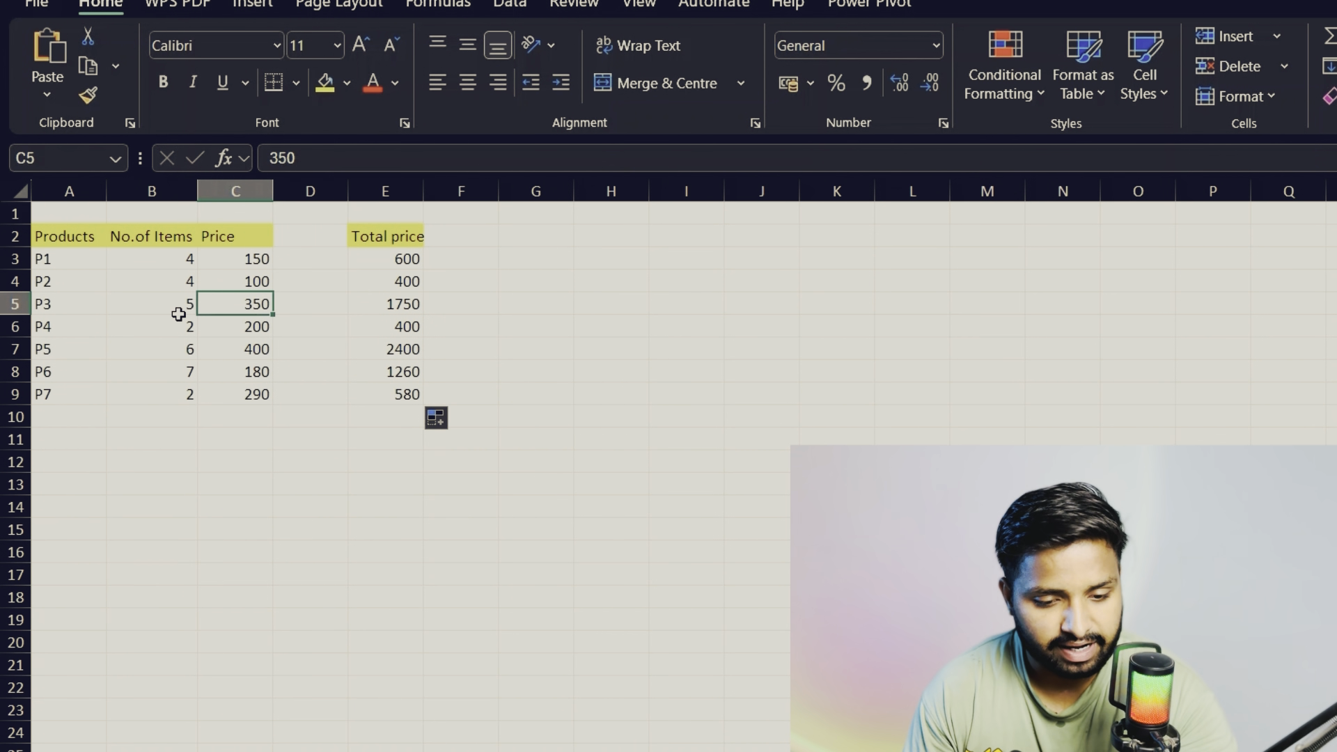
{"action": "left_click", "coordinate": [178, 307]}
- Compare the row references in the total price formulas of E3, E4, E5, E6 and E9
{"action": "left_click", "coordinate": [378, 260]}
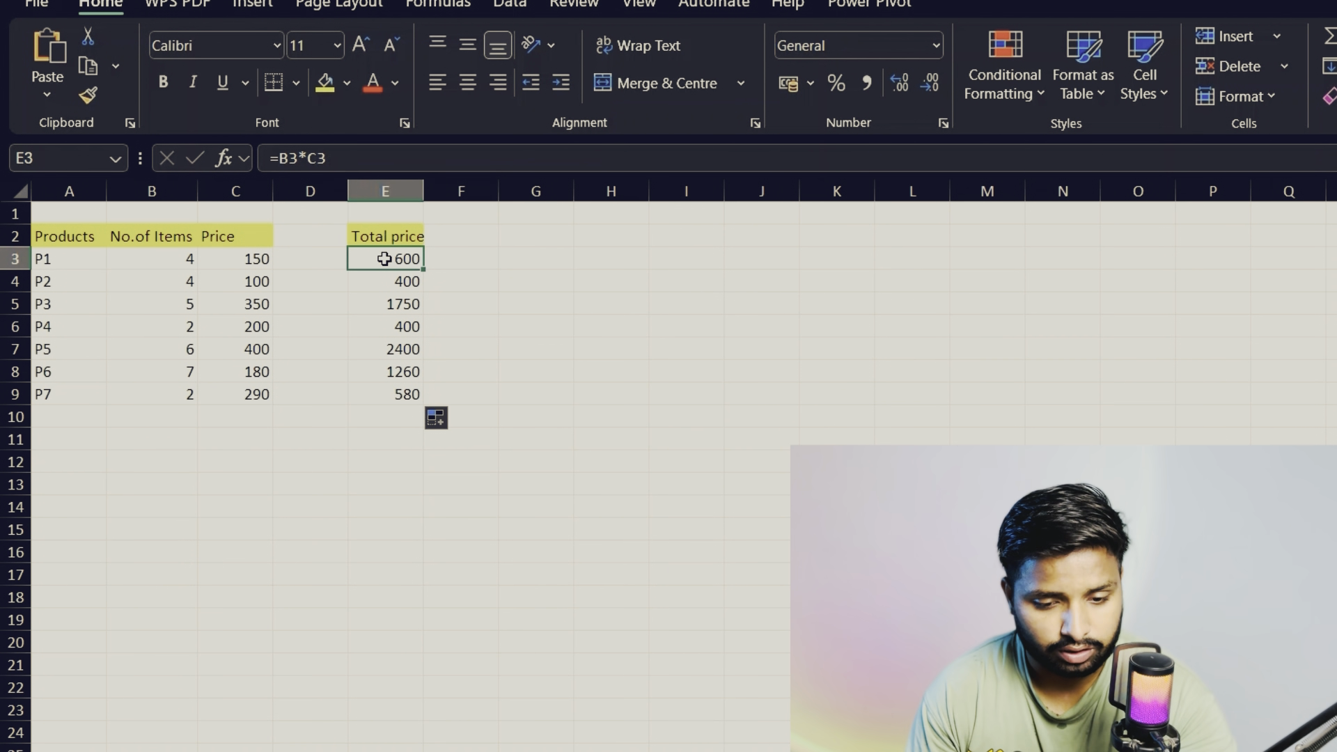
{"action": "left_click", "coordinate": [384, 282]}
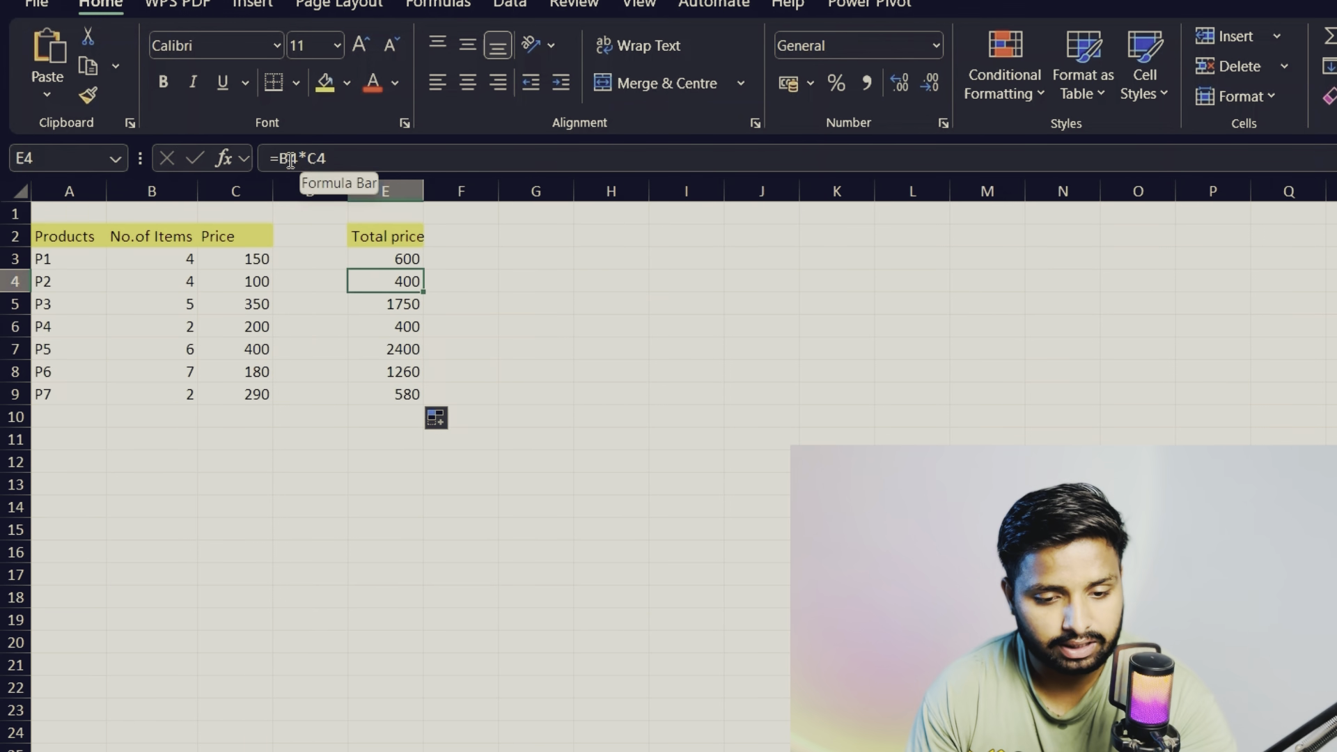
{"action": "left_click", "coordinate": [381, 306]}
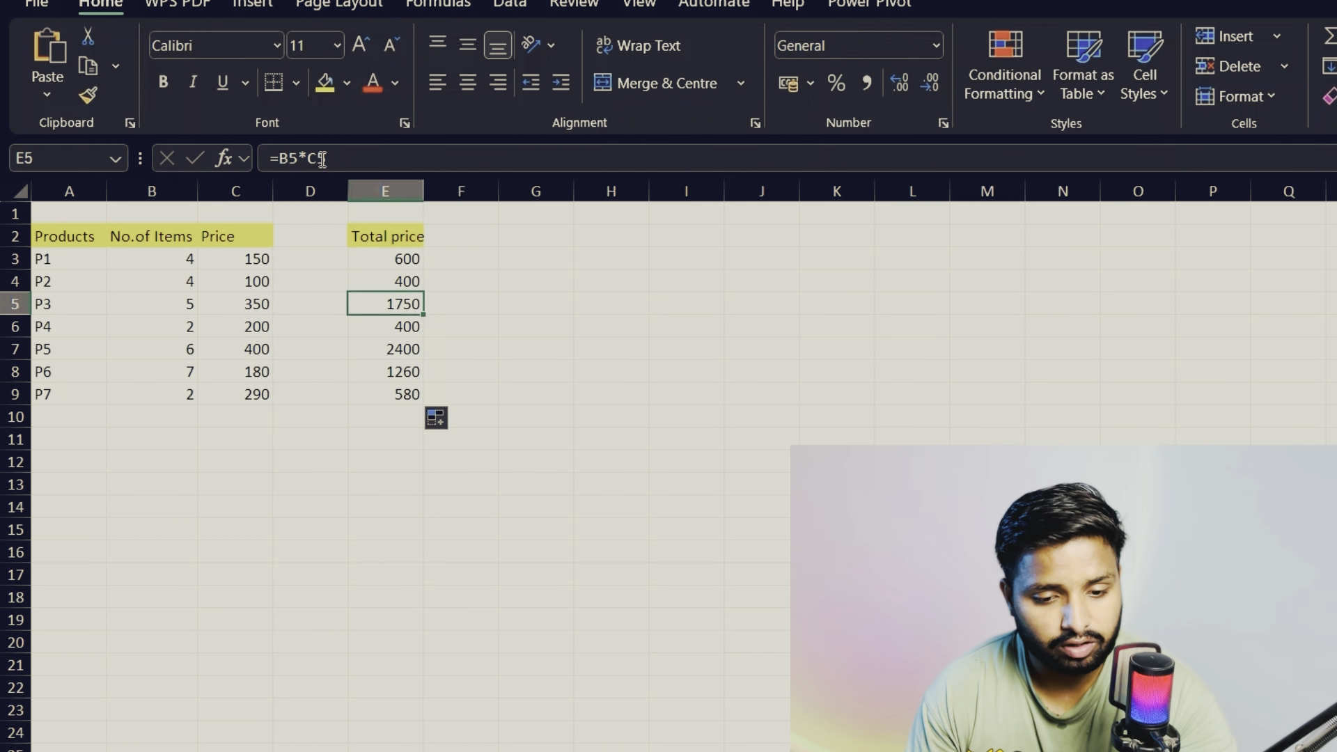
{"action": "left_click", "coordinate": [405, 324]}
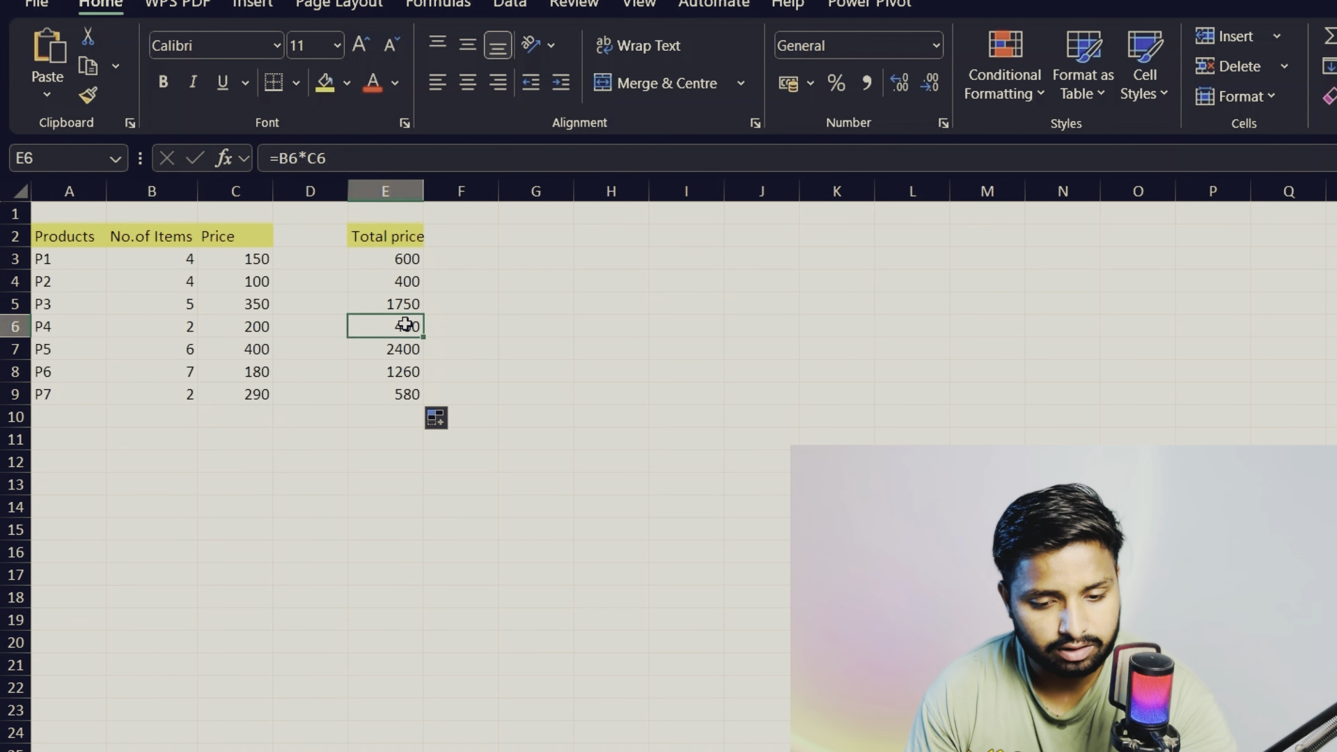
{"action": "left_click", "coordinate": [401, 397]}
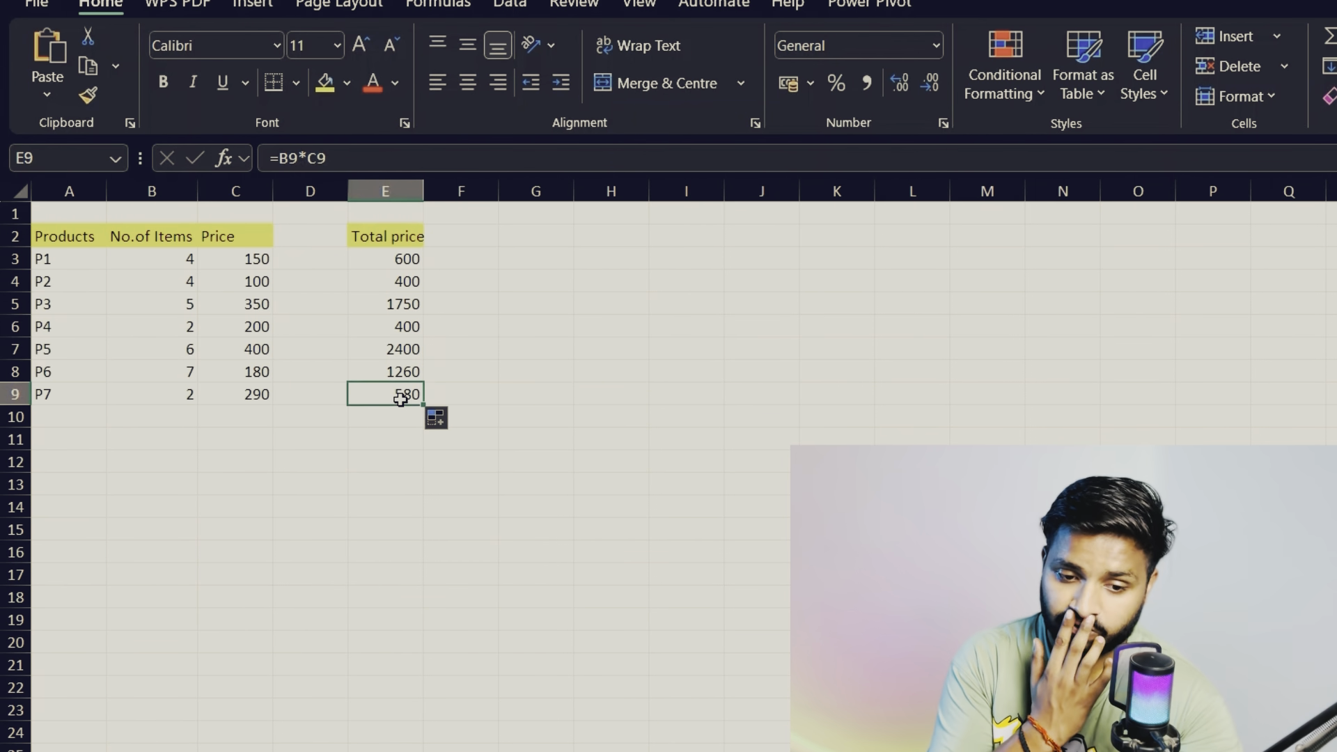
- Fill the total price formula from E3 down one row into E4 again
{"action": "left_click", "coordinate": [399, 260]}
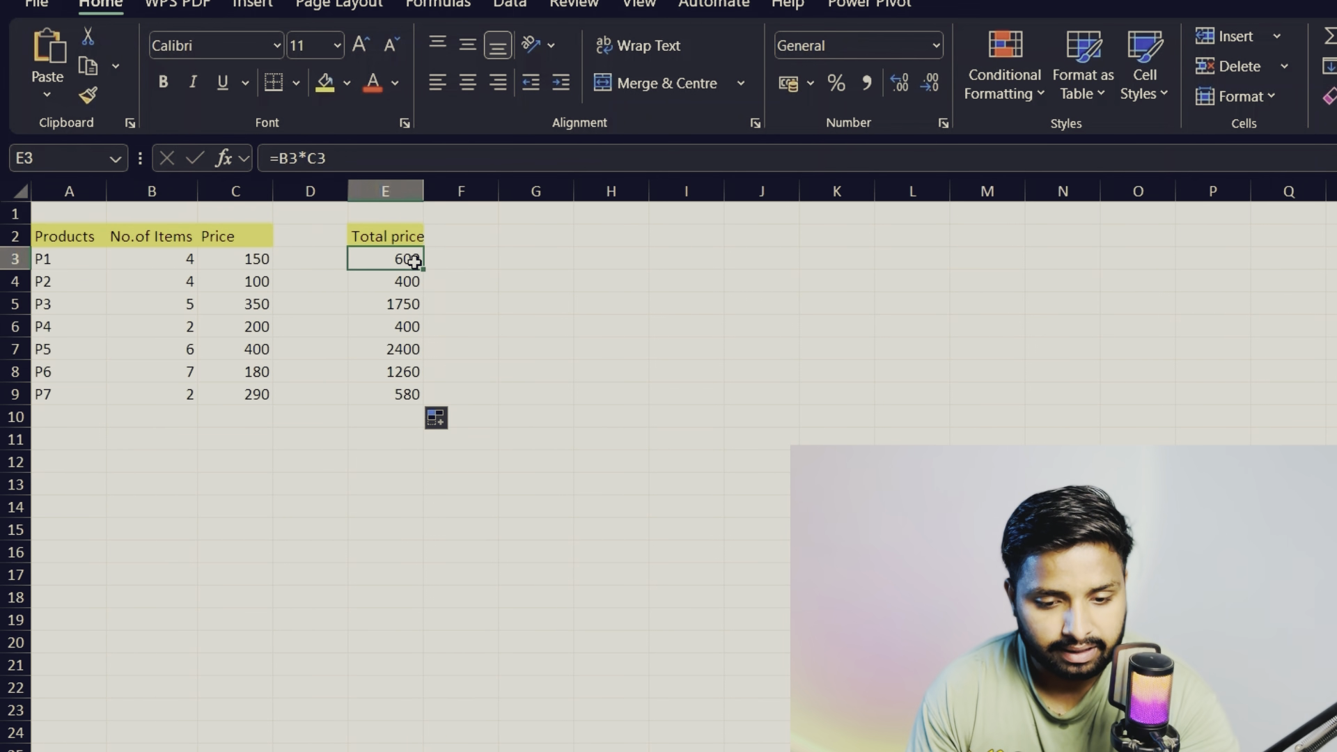
{"action": "left_click_drag", "start_coordinate": [423, 272], "coordinate": [423, 298]}
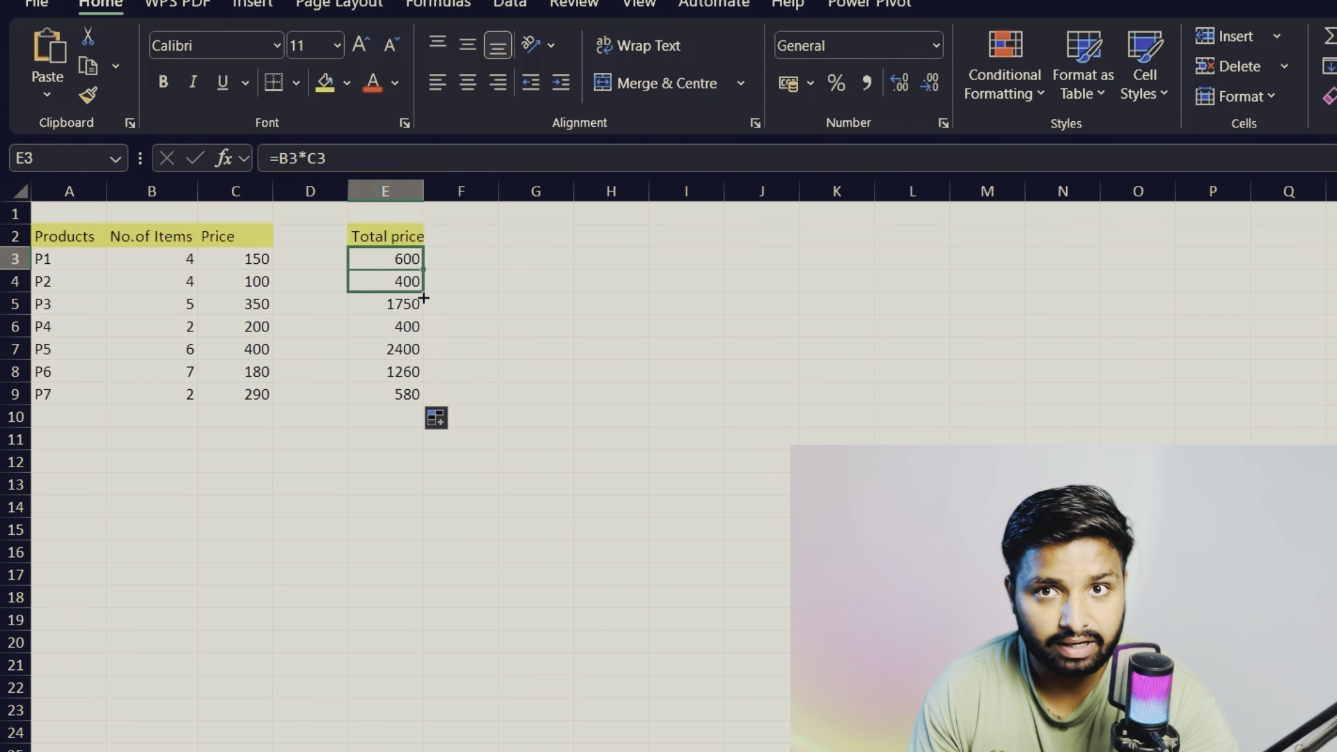
{"action": "left_click_drag", "start_coordinate": [424, 298], "coordinate": [423, 298]}
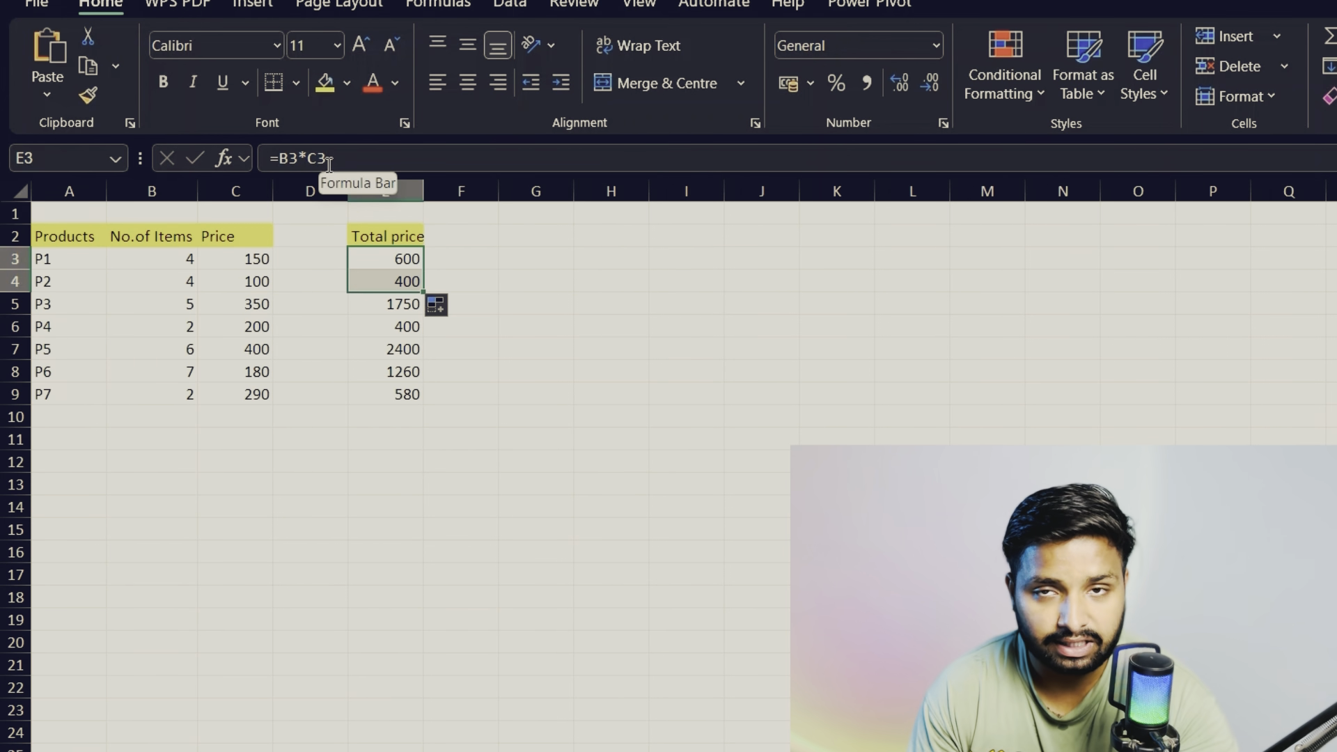
- Open the formula in E3 to view its highlighted references and close it without changing it
{"action": "left_click", "coordinate": [329, 159]}
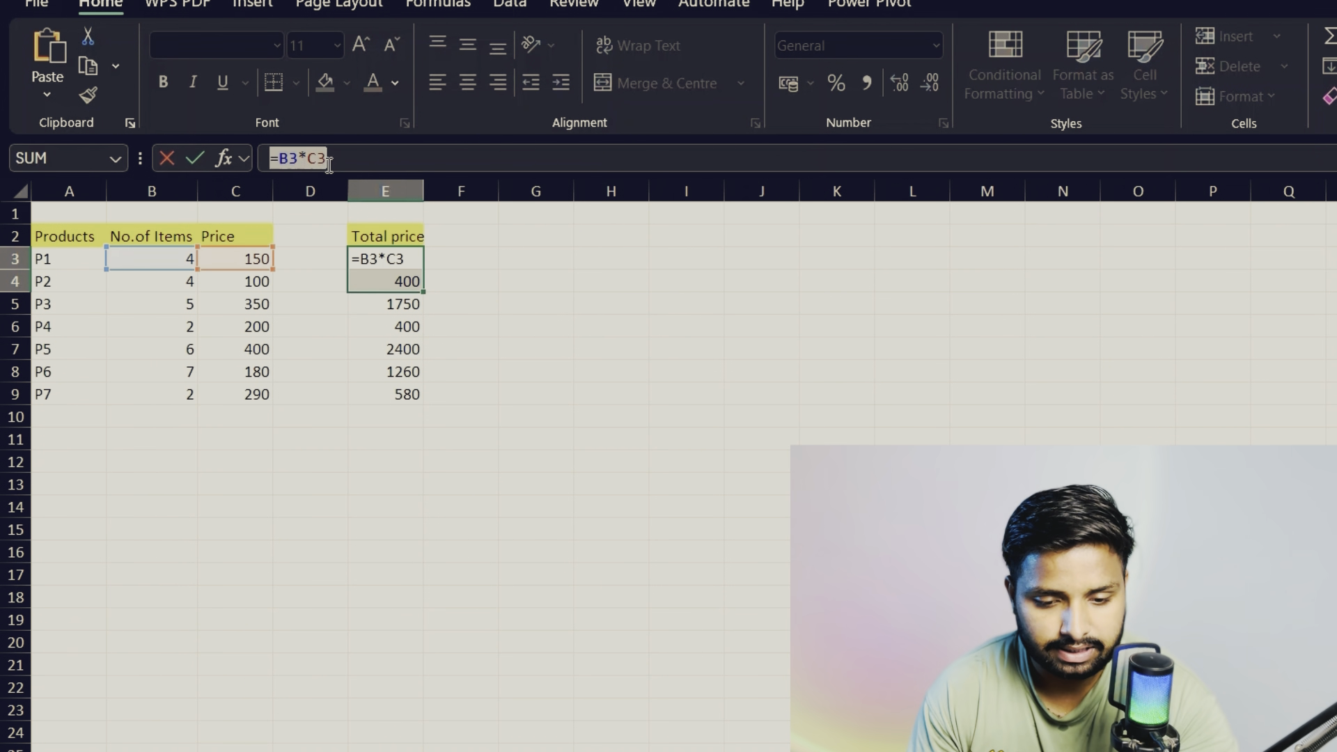
{"action": "key", "text": "Return"}
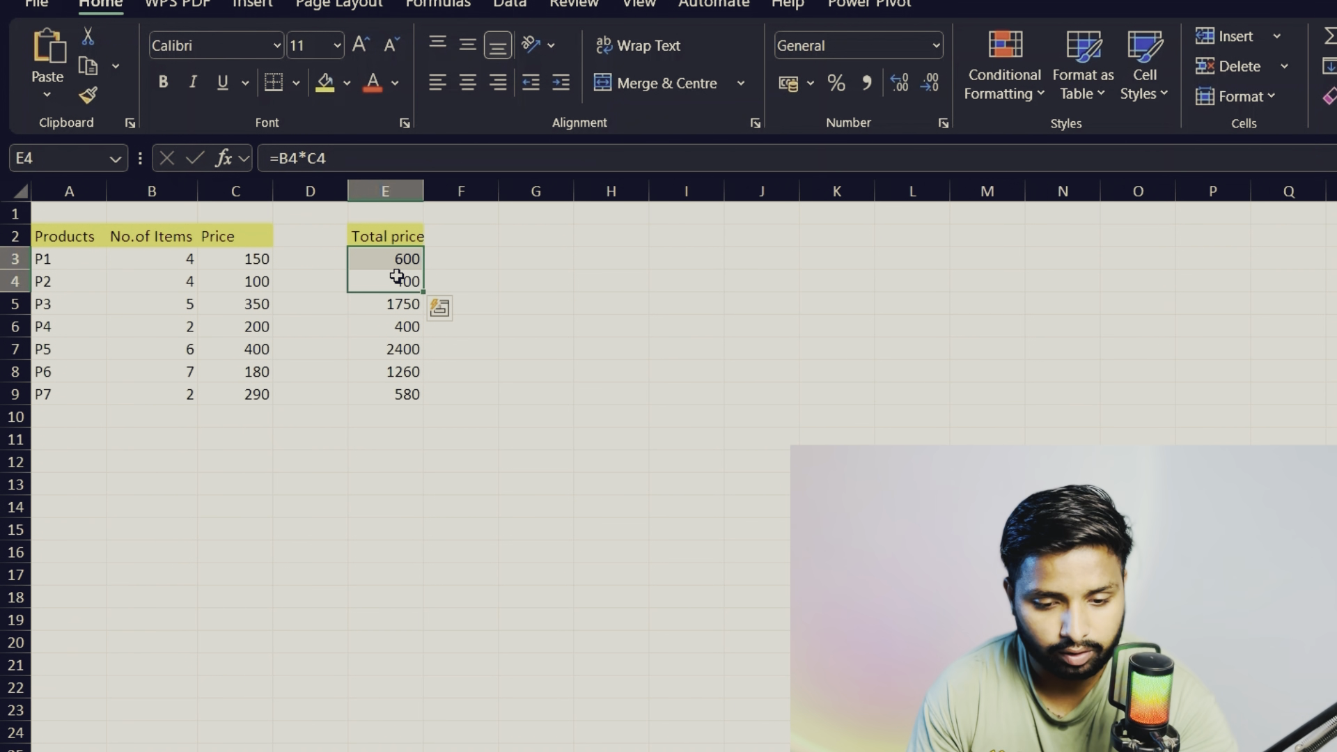
{"action": "left_click", "coordinate": [392, 277]}
{"action": "left_click", "coordinate": [387, 261]}
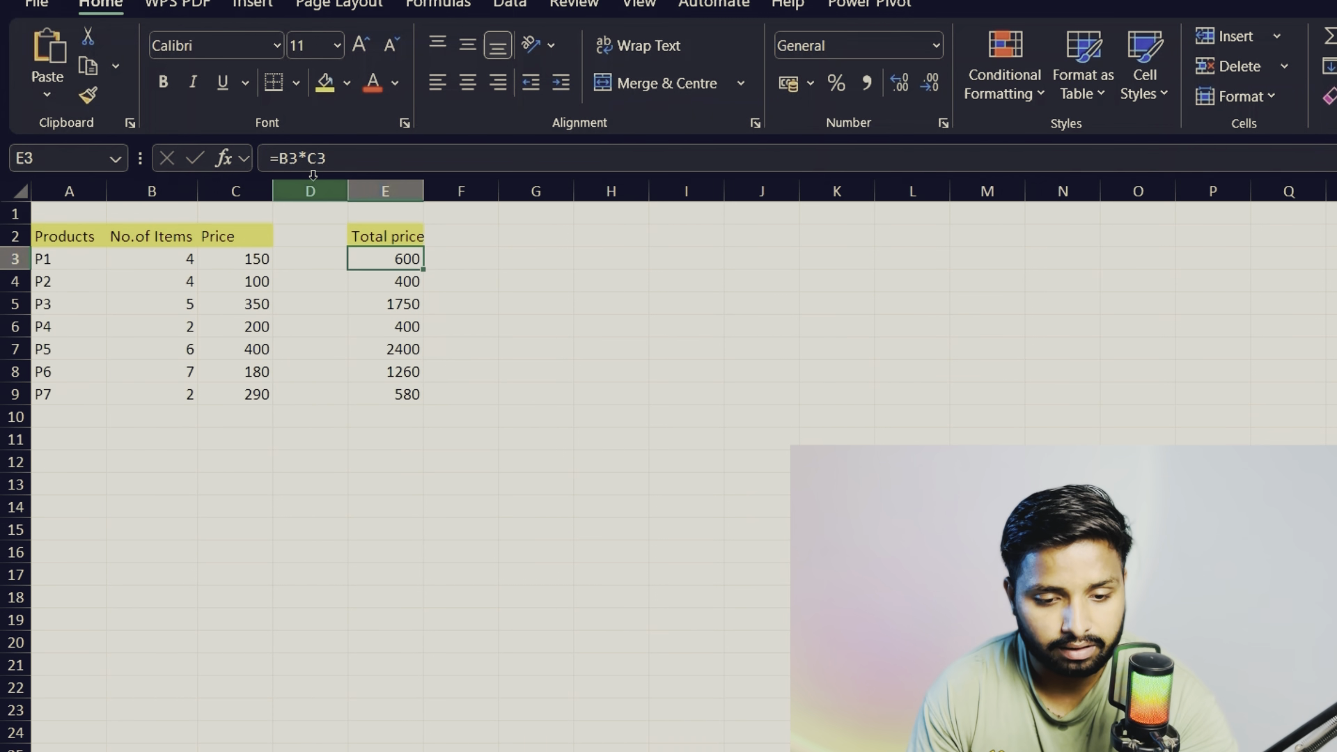
{"action": "left_click", "coordinate": [299, 159]}
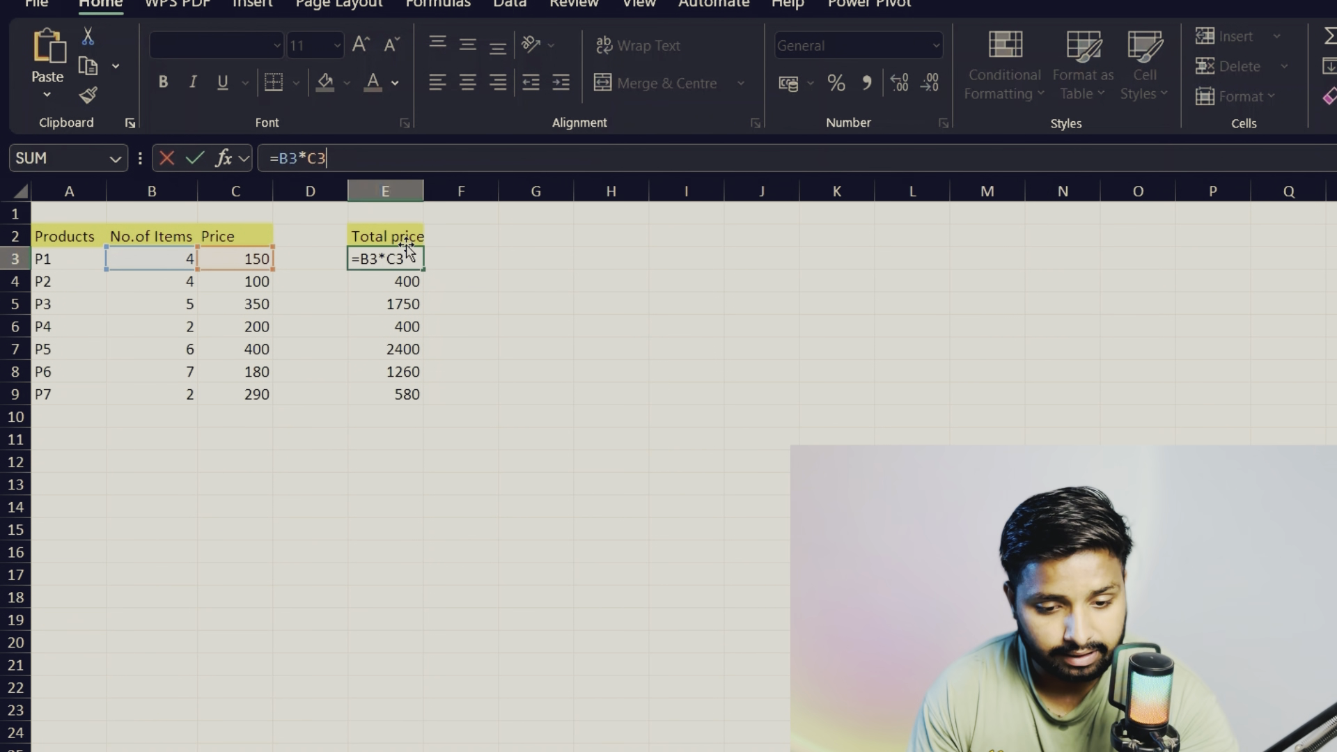
{"action": "key", "text": "Return"}
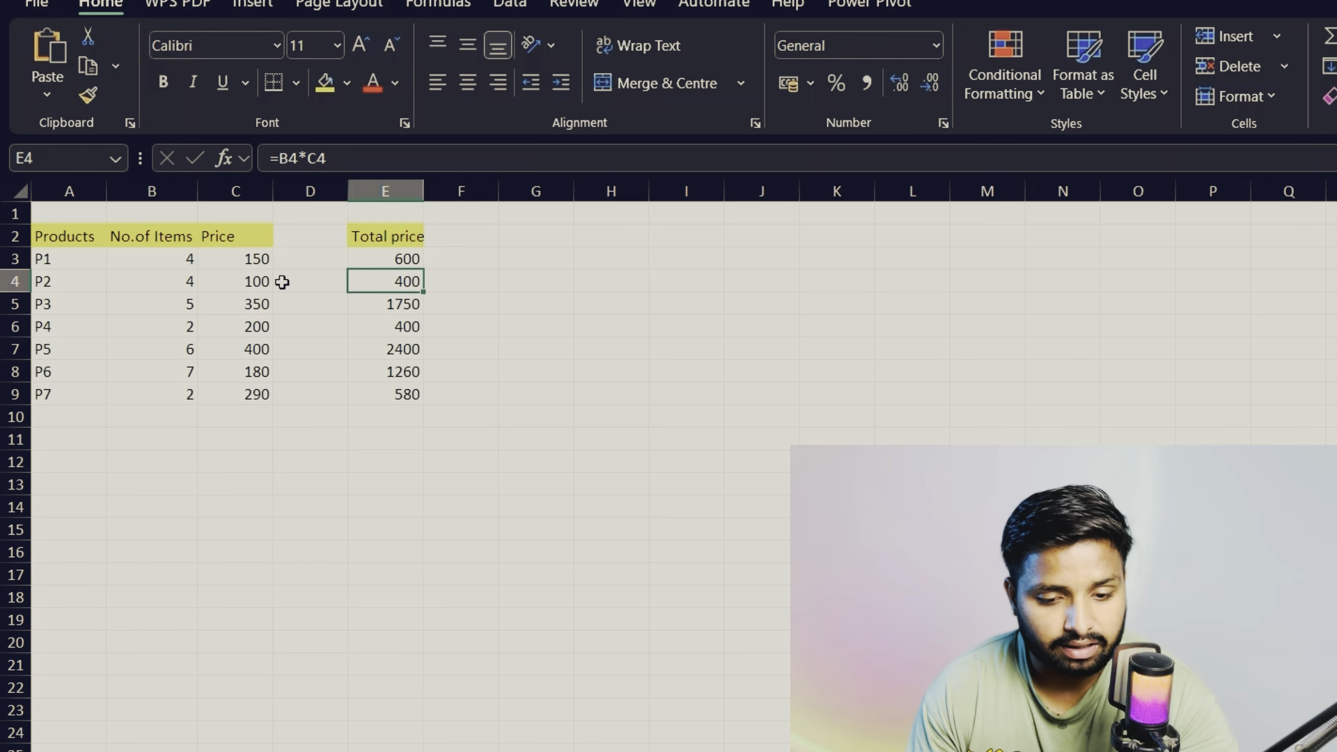
- Compare the formula in E3 with the one in E4 and check E4's source cells C4 and B4
{"action": "left_click", "coordinate": [387, 264]}
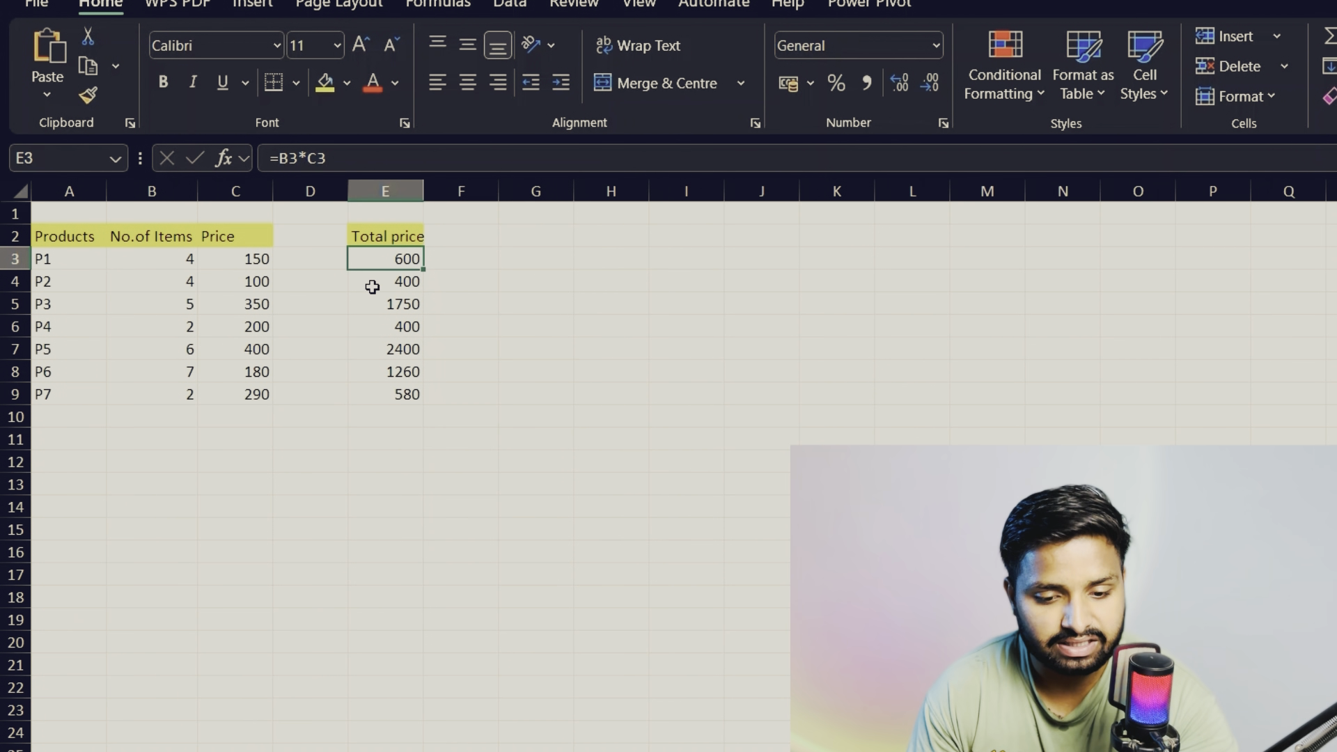
{"action": "left_click", "coordinate": [376, 282]}
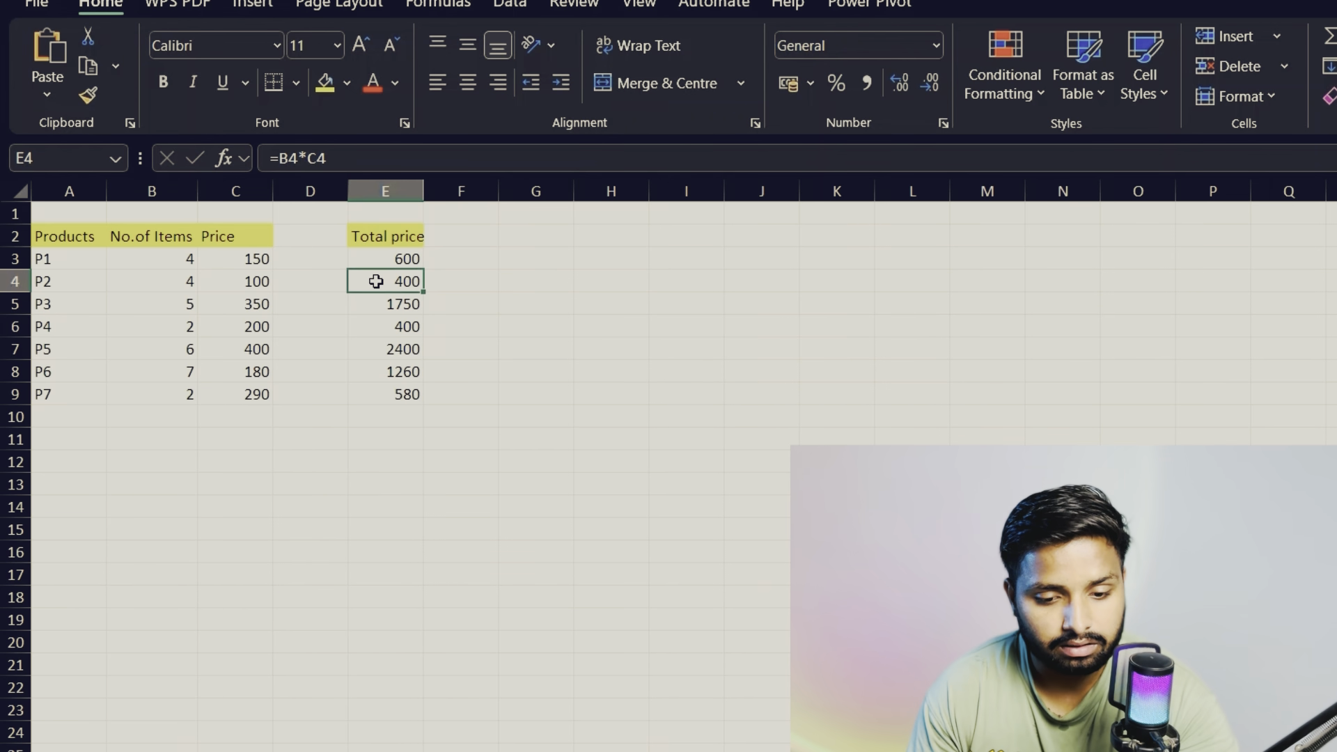
{"action": "left_click", "coordinate": [251, 284]}
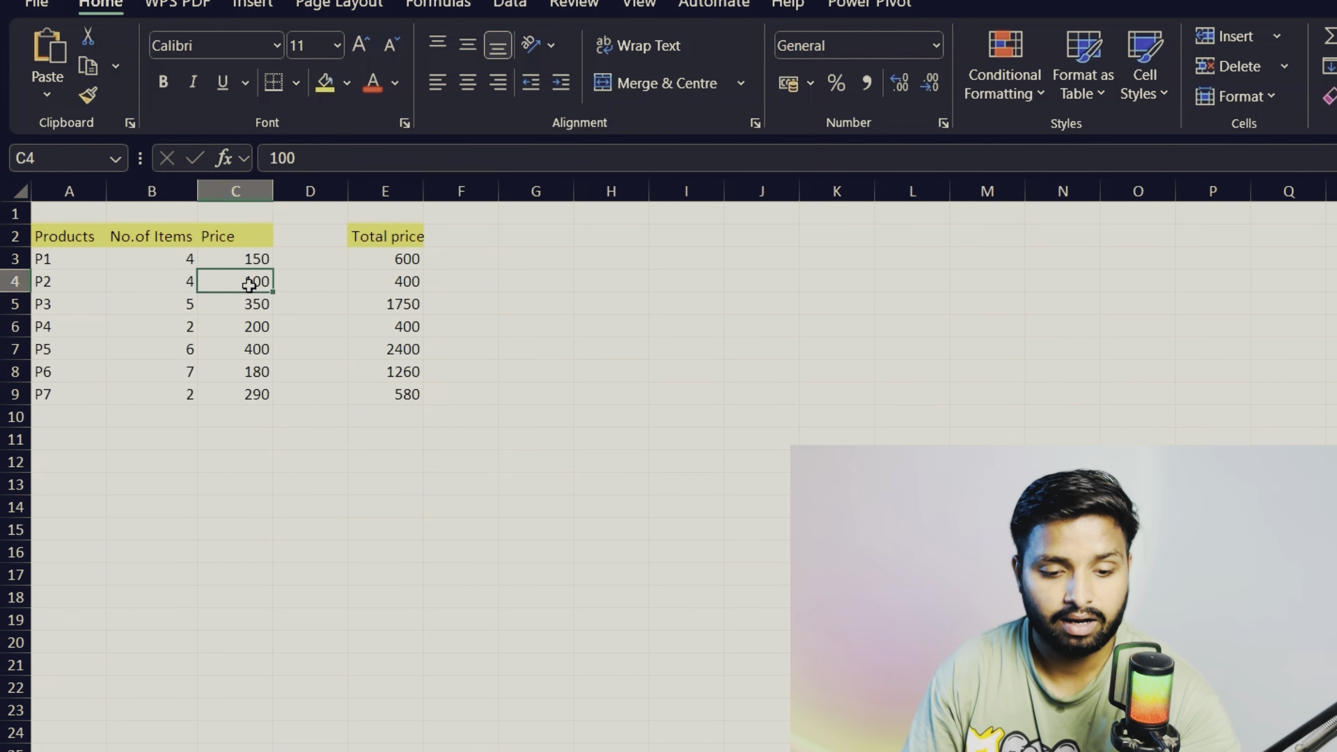
{"action": "left_click", "coordinate": [179, 281]}
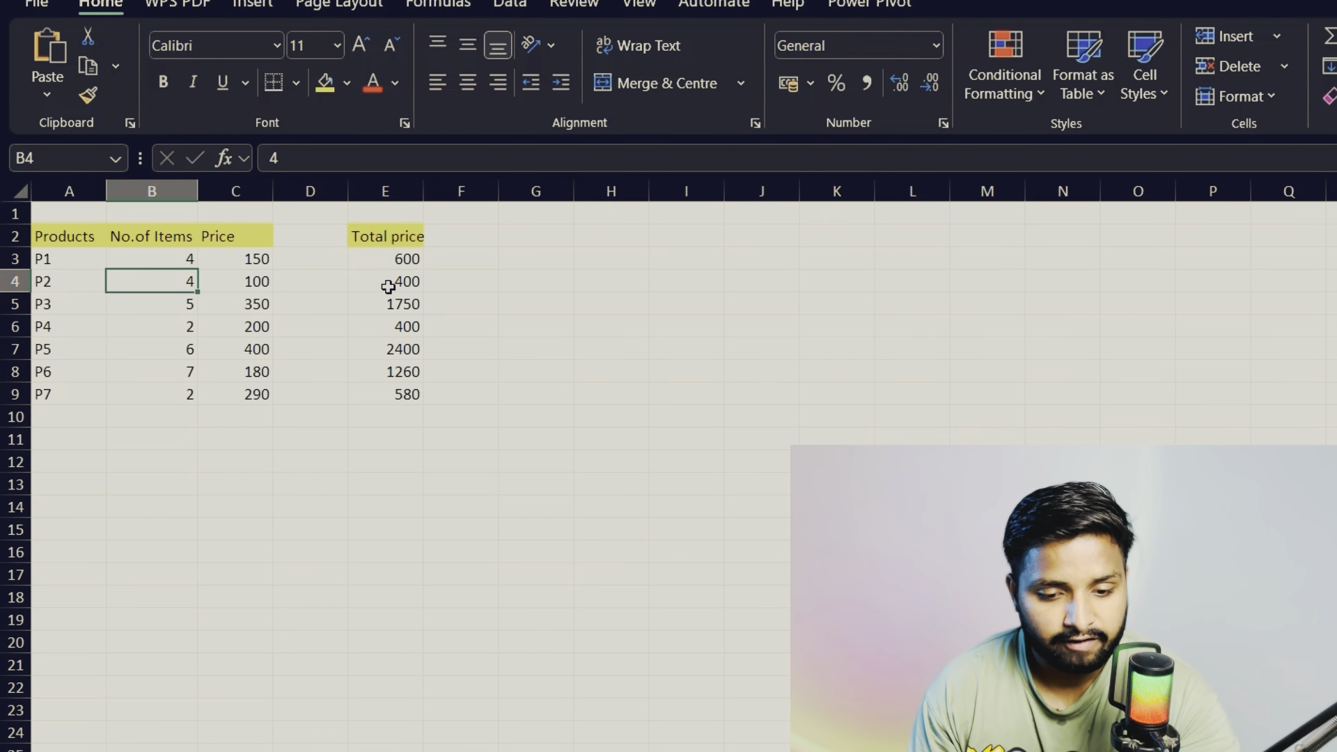
- Check P3's price and item count in C5 and B5 against the formula in E5, and view the formula in E6
{"action": "left_click", "coordinate": [257, 308]}
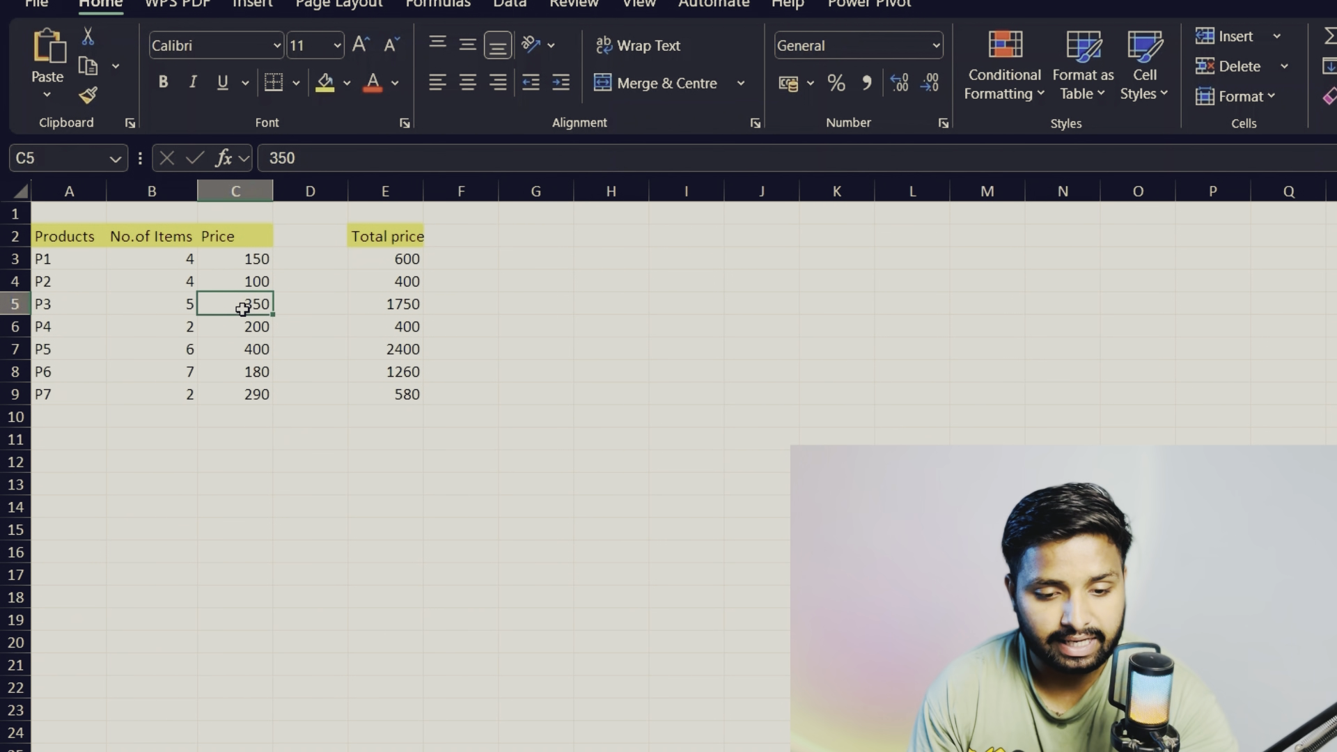
{"action": "left_click", "coordinate": [170, 309]}
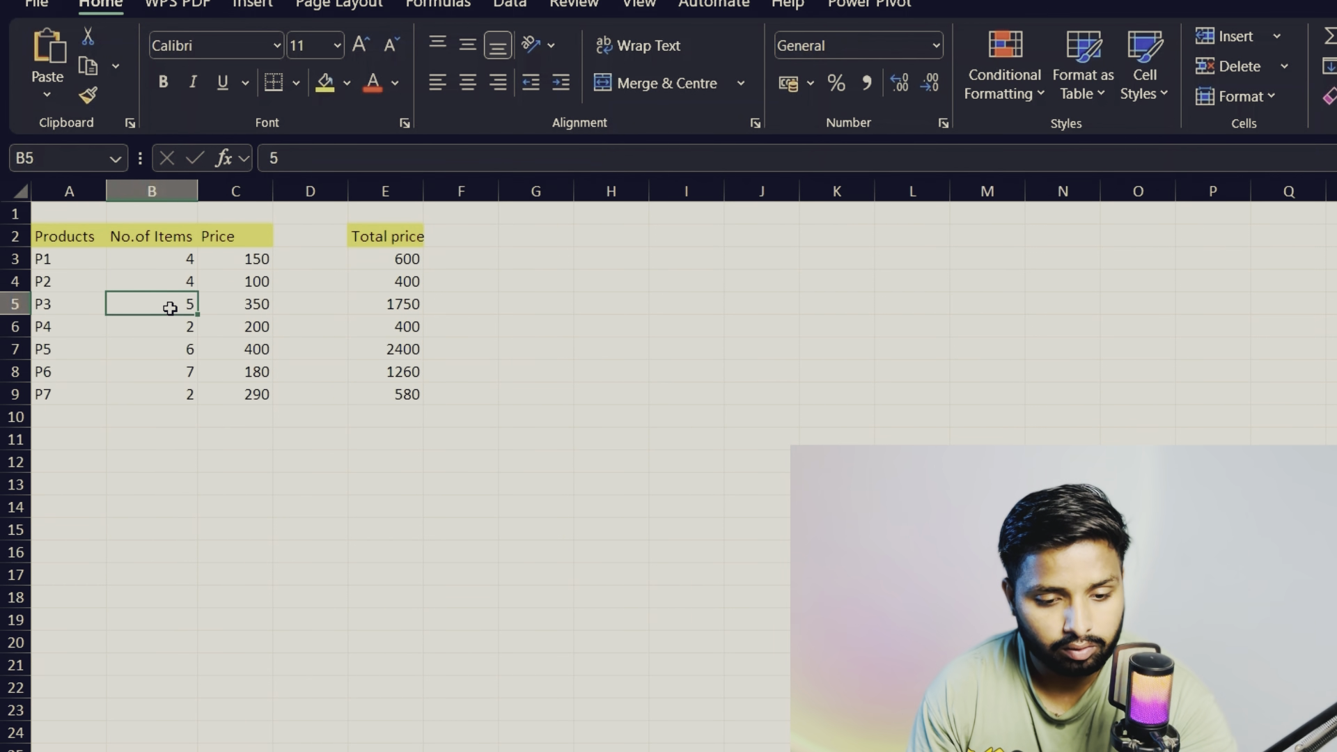
{"action": "left_click", "coordinate": [367, 310]}
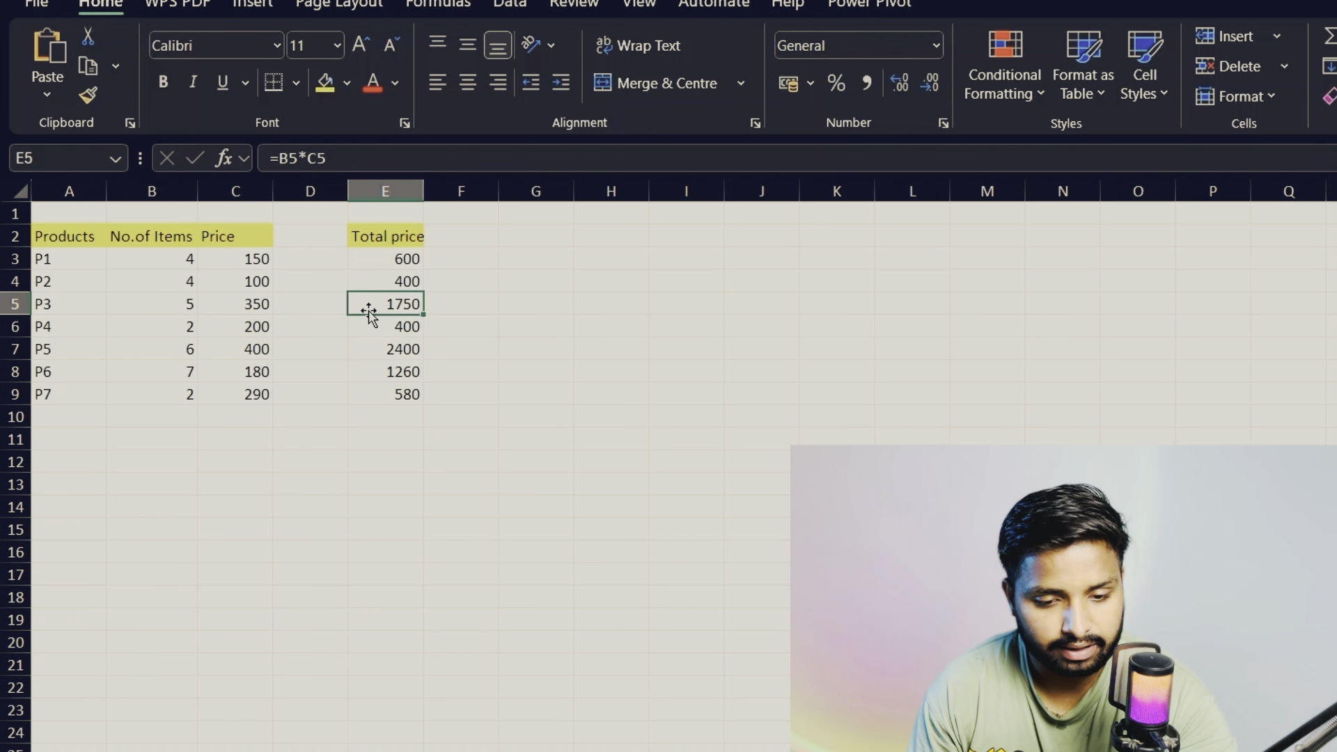
{"action": "left_click", "coordinate": [402, 335]}
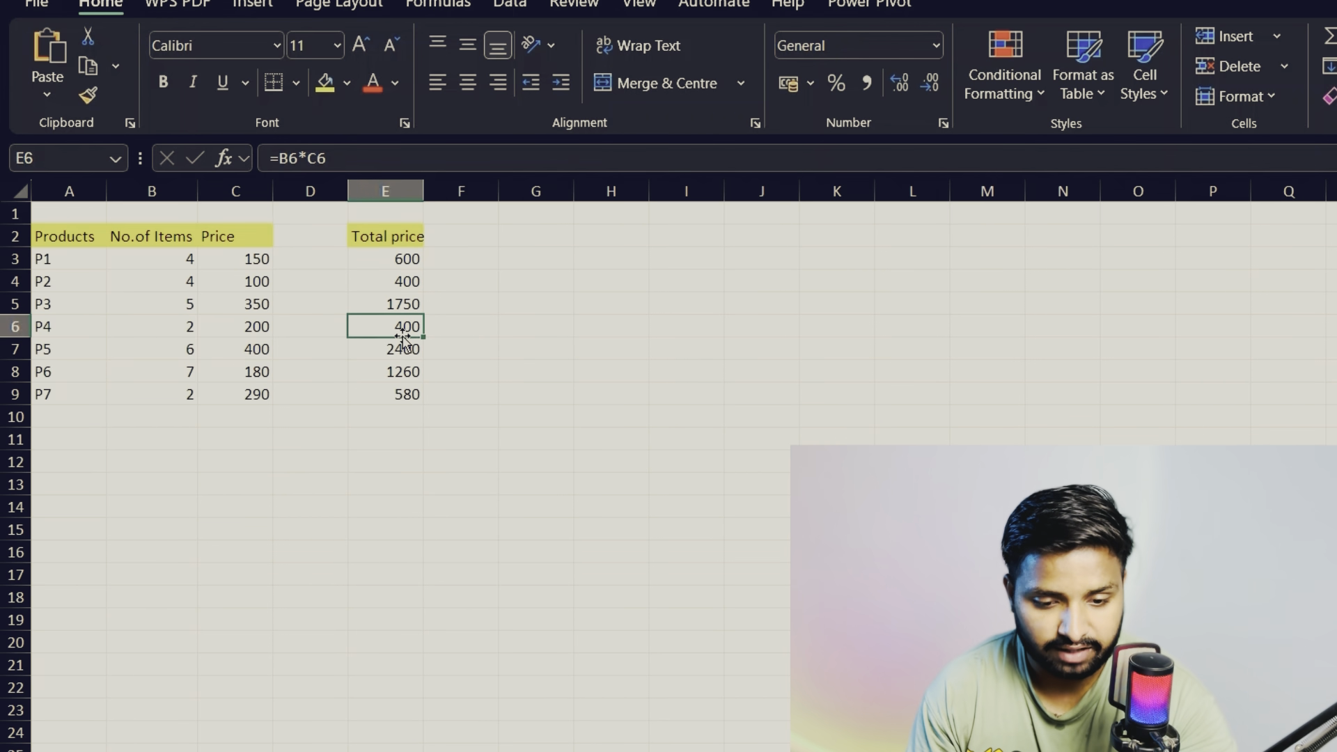
- Fill the formula from E3 across into F3 and check the cells C3 and D3 that the copied formula refers to
{"action": "left_click", "coordinate": [408, 261]}
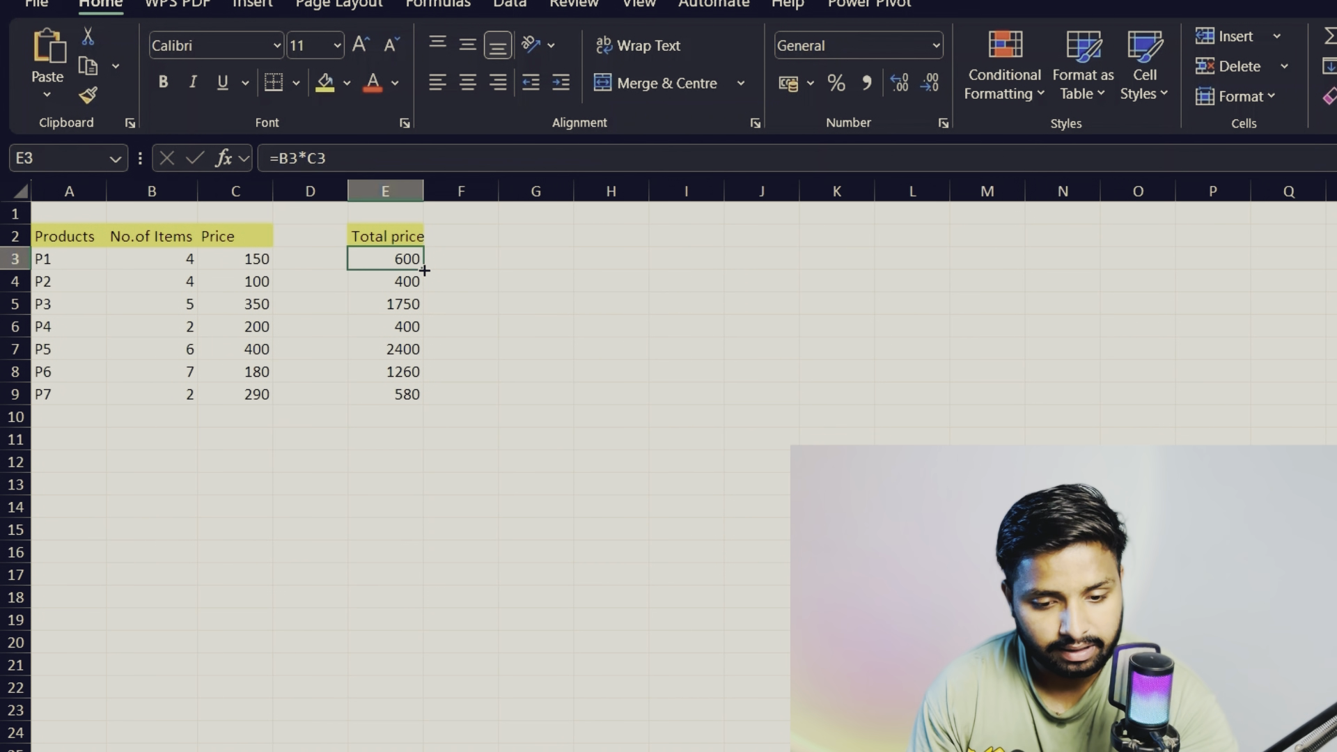
{"action": "left_click_drag", "start_coordinate": [424, 270], "coordinate": [494, 272]}
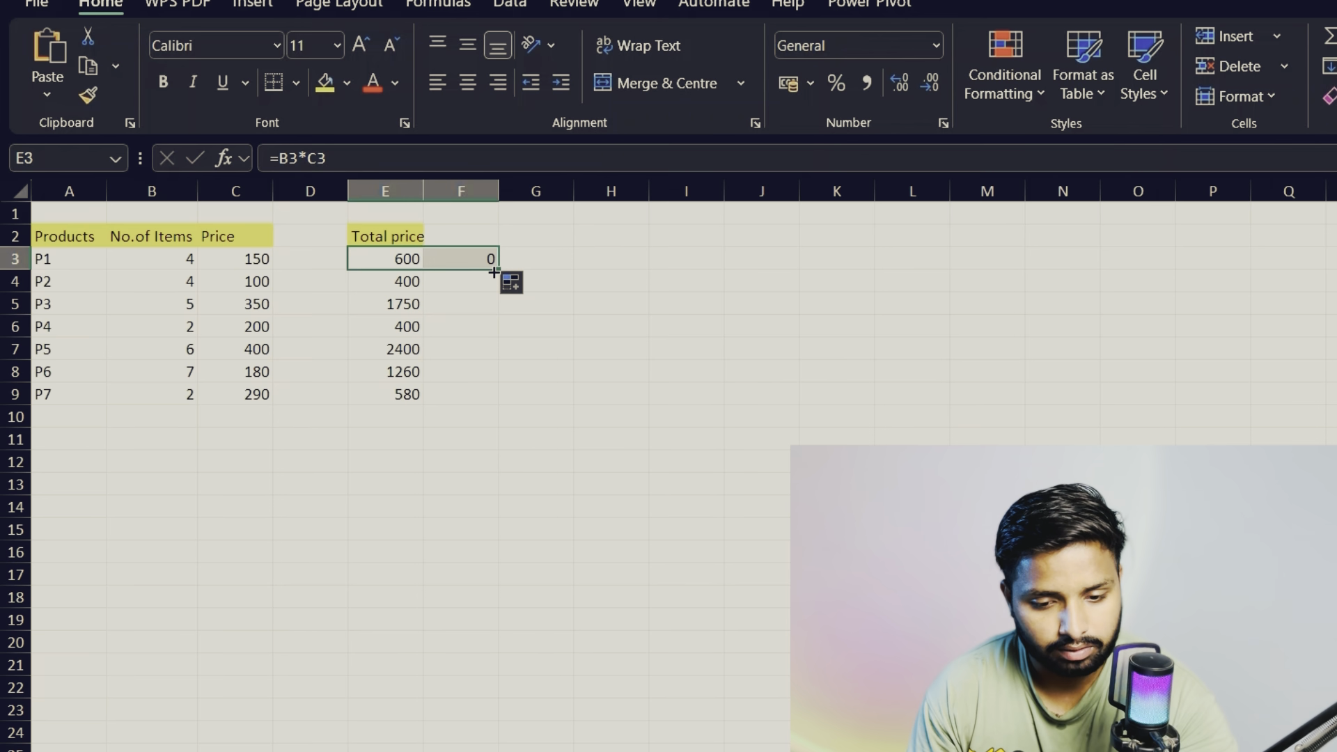
{"action": "left_click", "coordinate": [478, 260]}
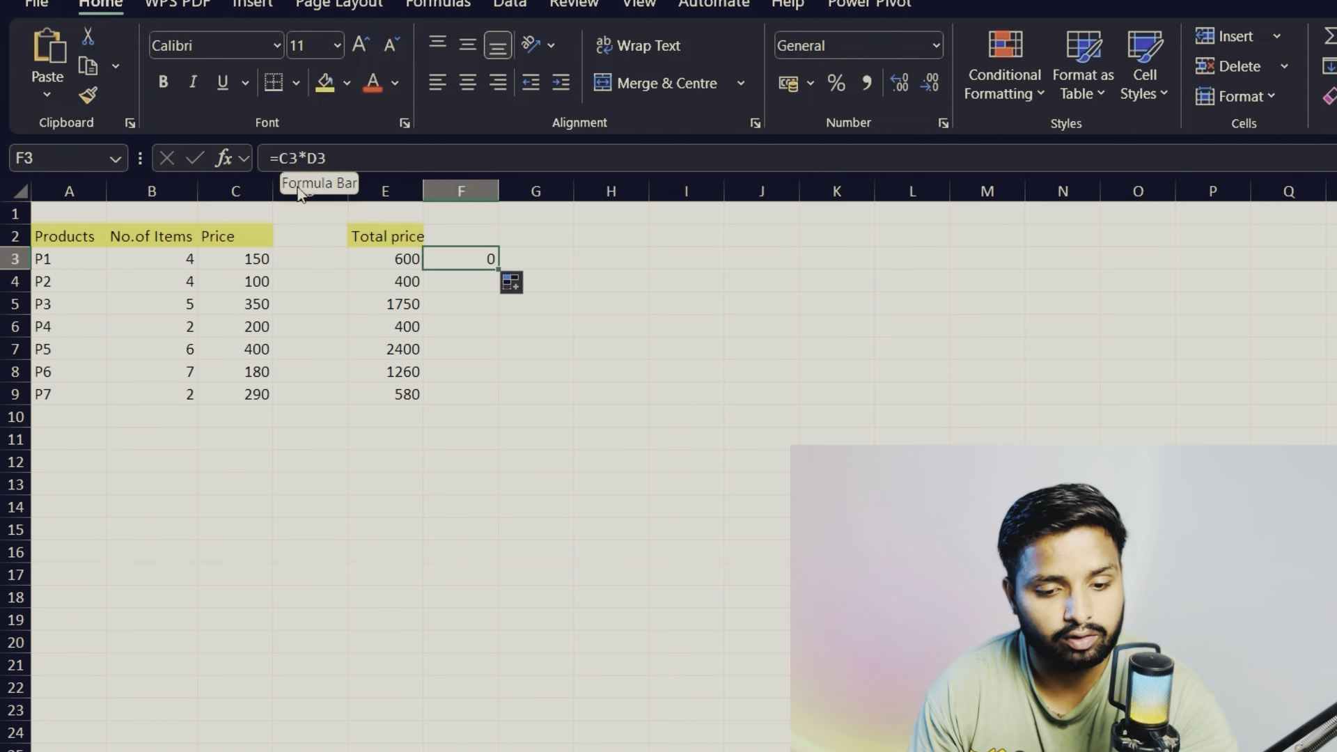
{"action": "left_click", "coordinate": [247, 260]}
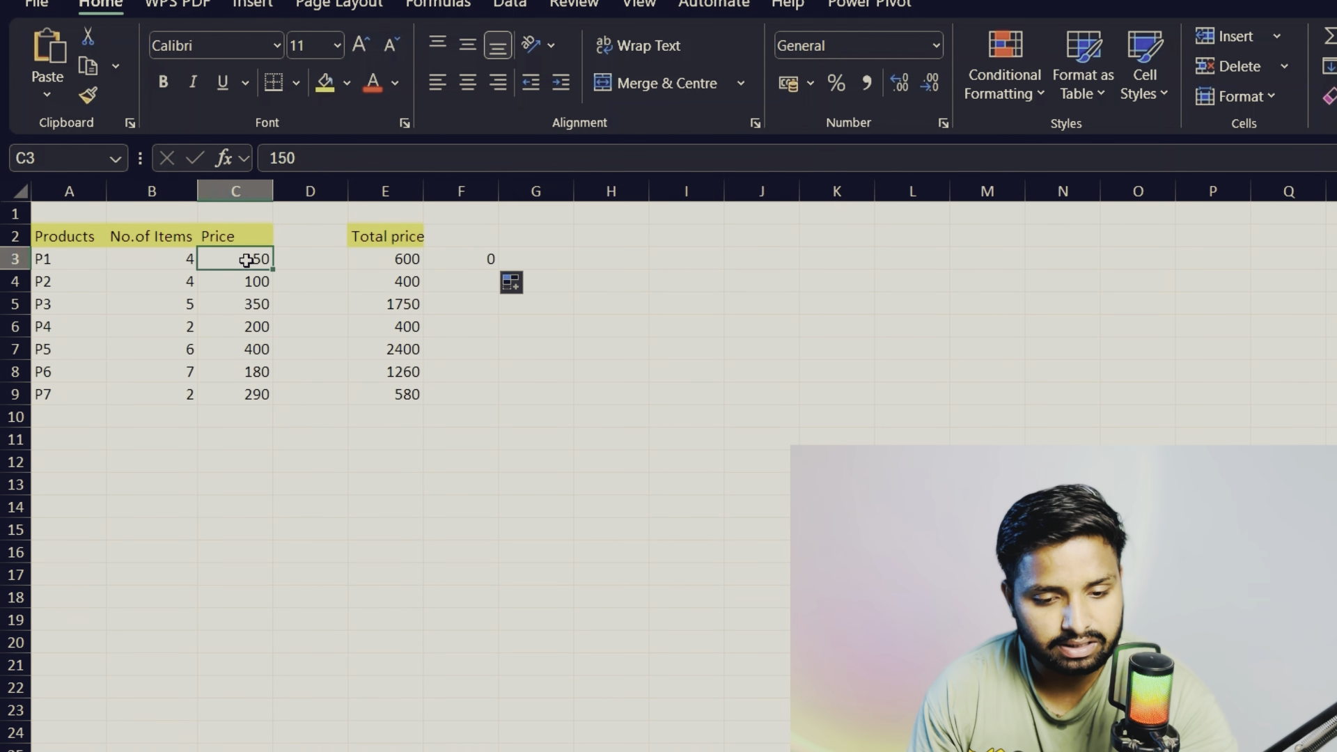
{"action": "left_click", "coordinate": [299, 258]}
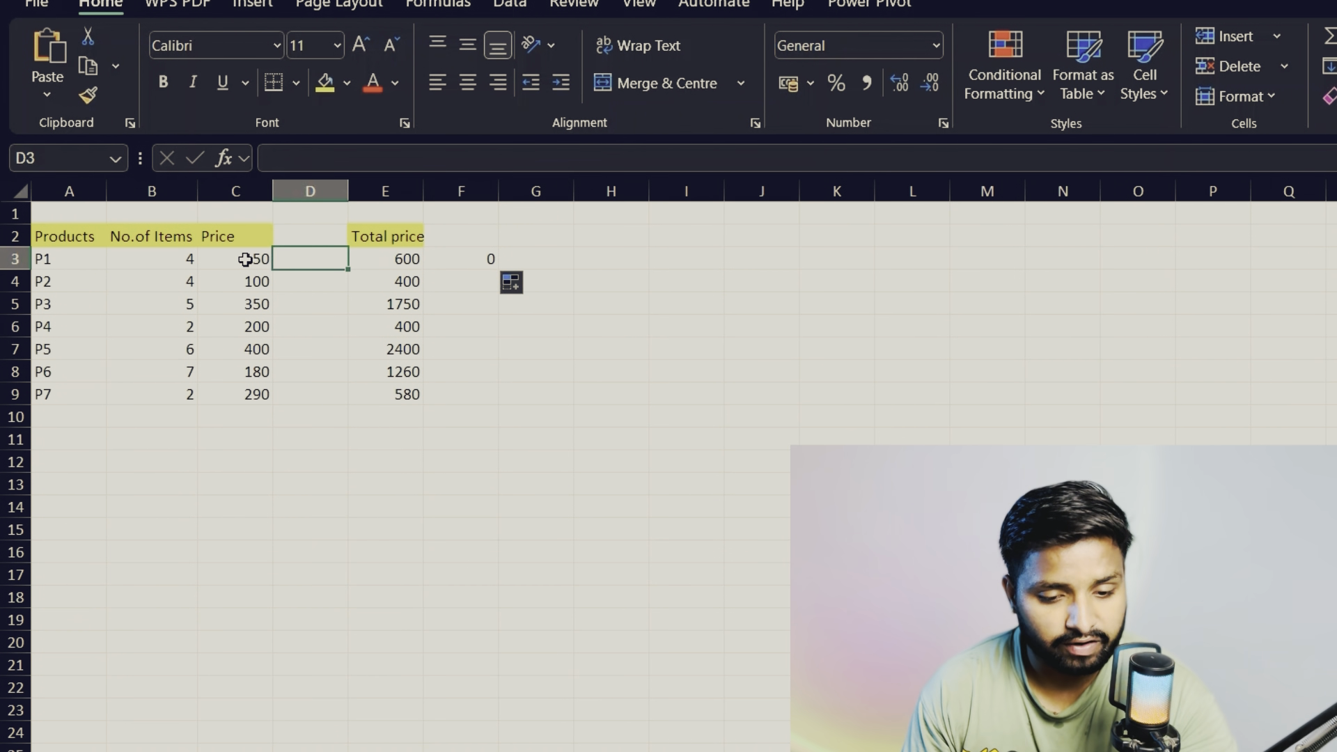
{"action": "left_click", "coordinate": [454, 260]}
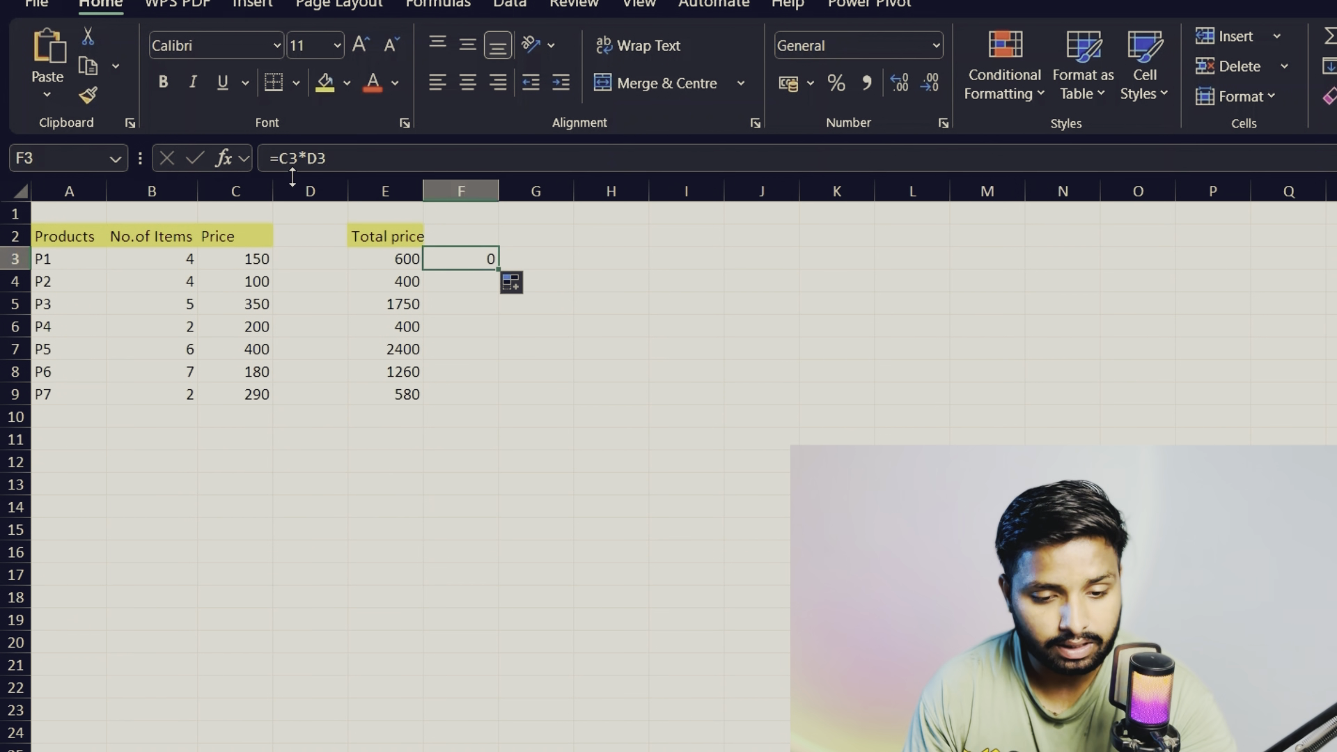
- Compare the formulas in E3 and F3, and fill E3's formula across into F3 again
{"action": "left_click", "coordinate": [411, 258]}
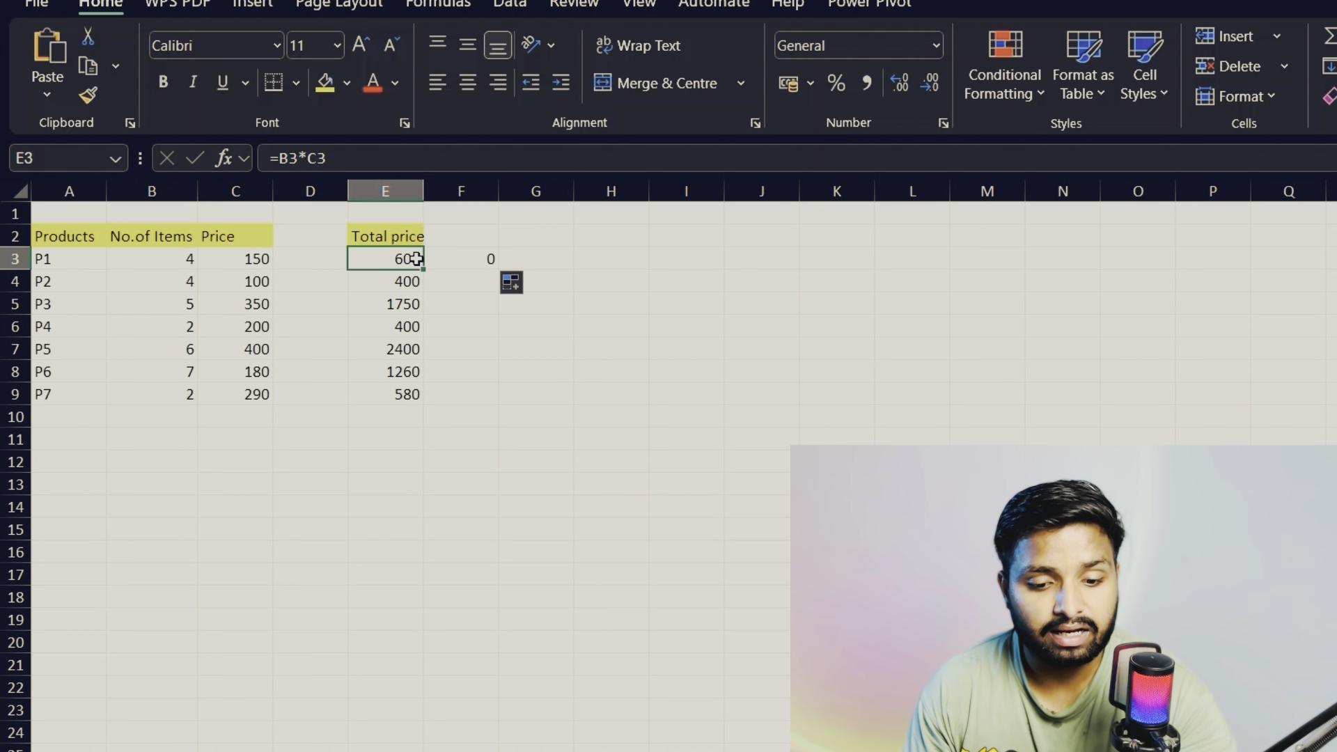
{"action": "left_click", "coordinate": [450, 259]}
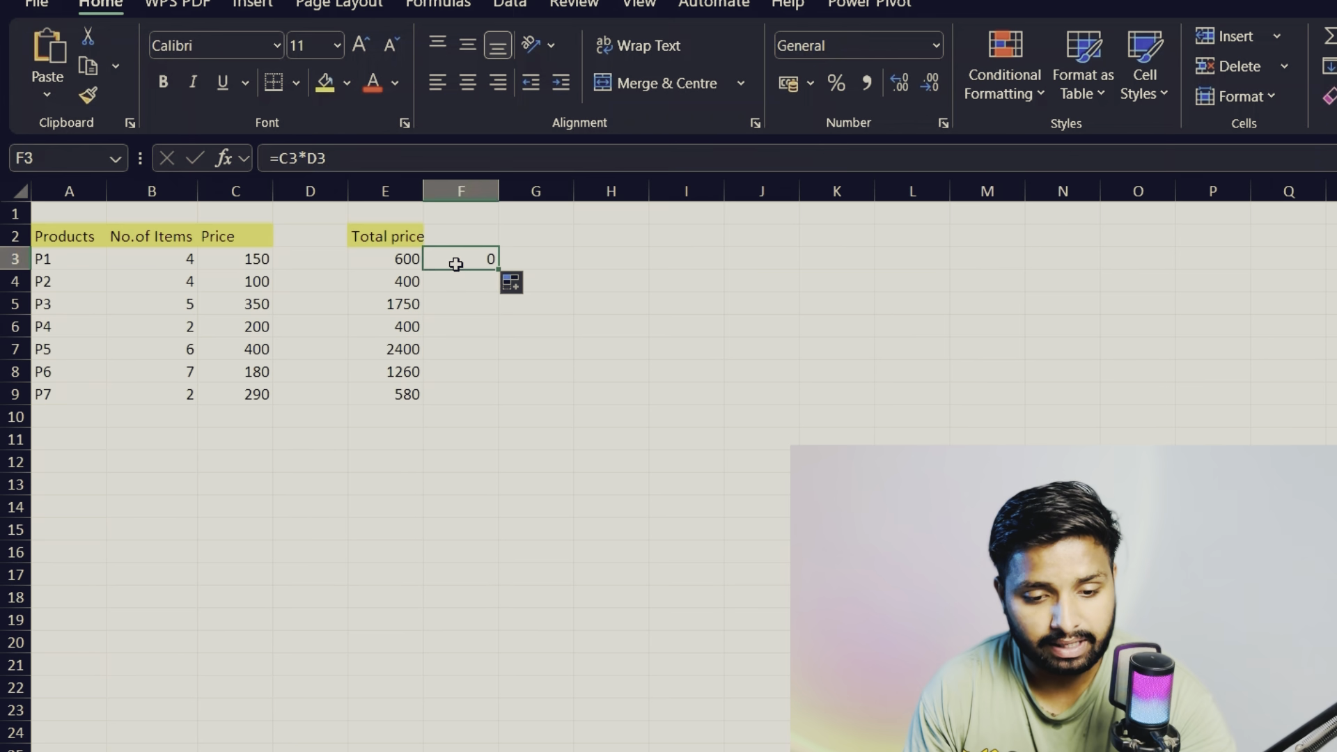
{"action": "left_click", "coordinate": [410, 259]}
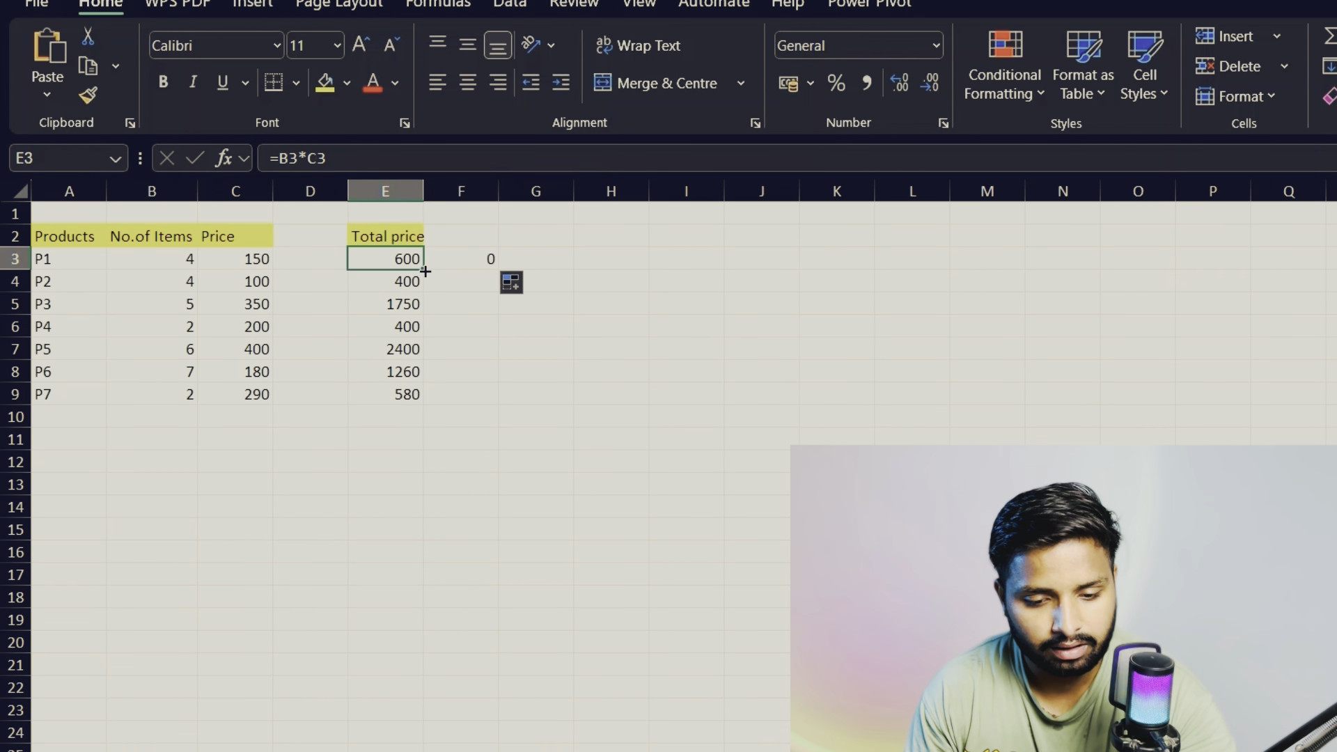
{"action": "left_click_drag", "start_coordinate": [425, 271], "coordinate": [483, 271]}
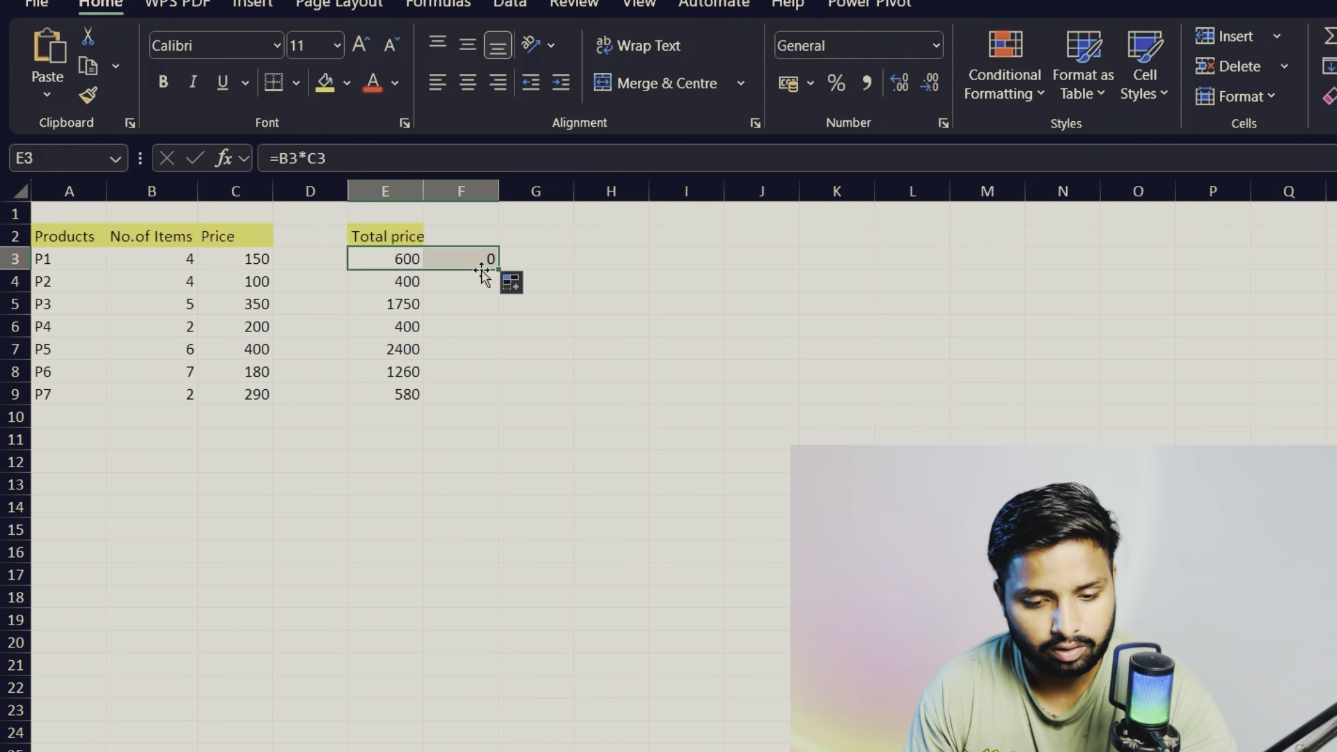
{"action": "left_click", "coordinate": [471, 258]}
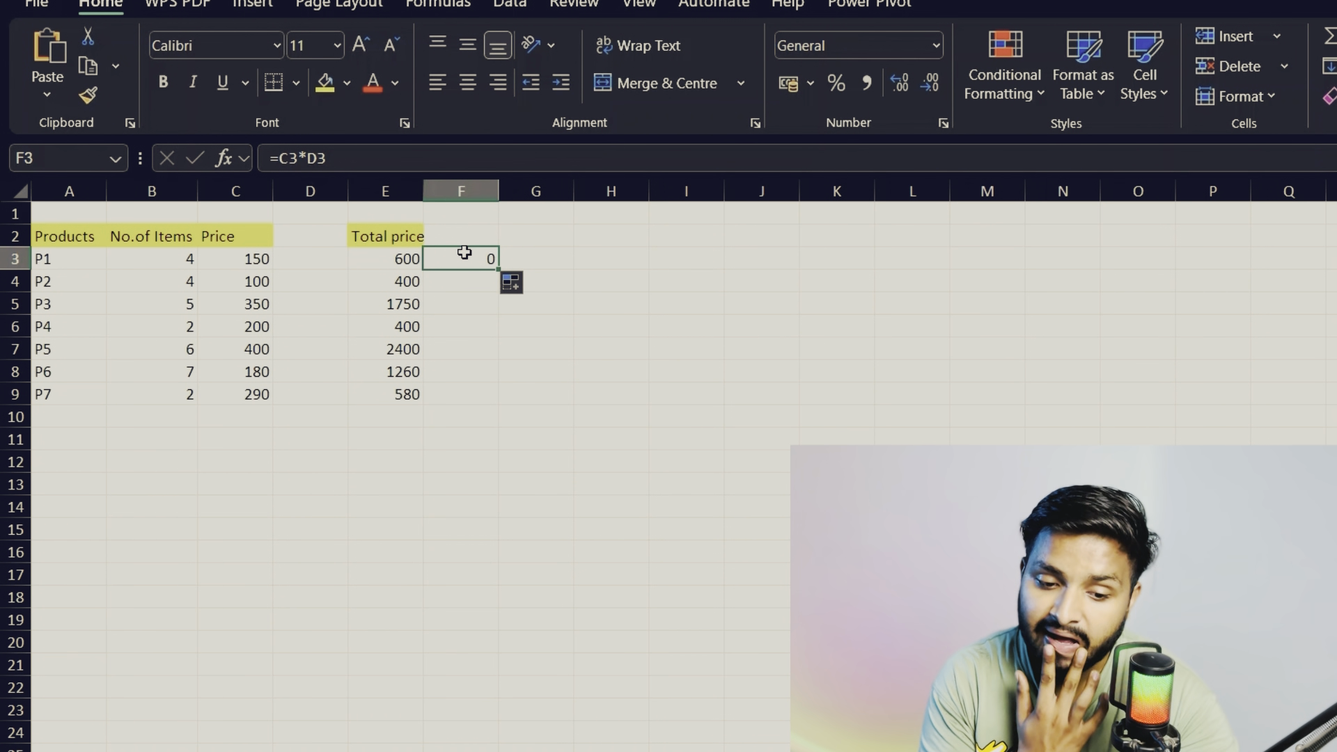
- Check how the row references change in the Total price formulas from E3 down to E6
{"action": "left_click", "coordinate": [395, 261]}
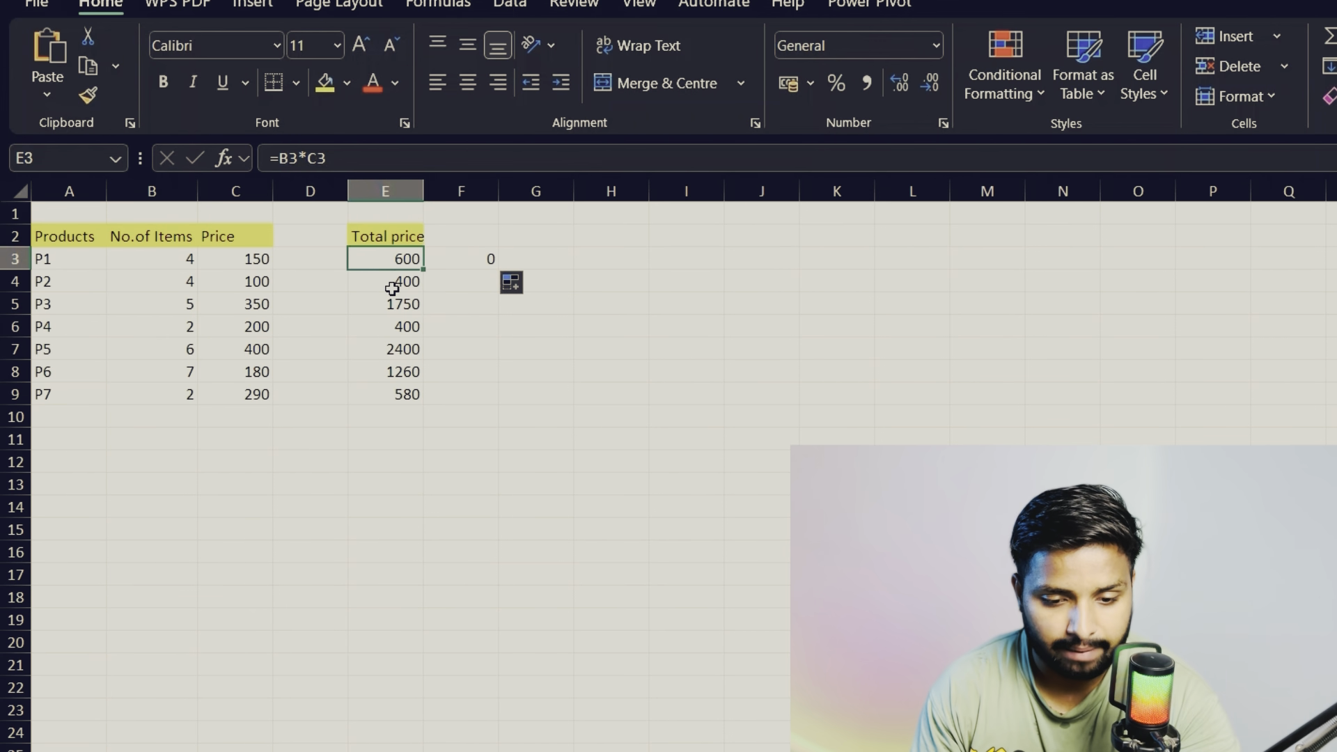
{"action": "left_click", "coordinate": [391, 282]}
{"action": "left_click", "coordinate": [391, 262]}
{"action": "left_click", "coordinate": [403, 305]}
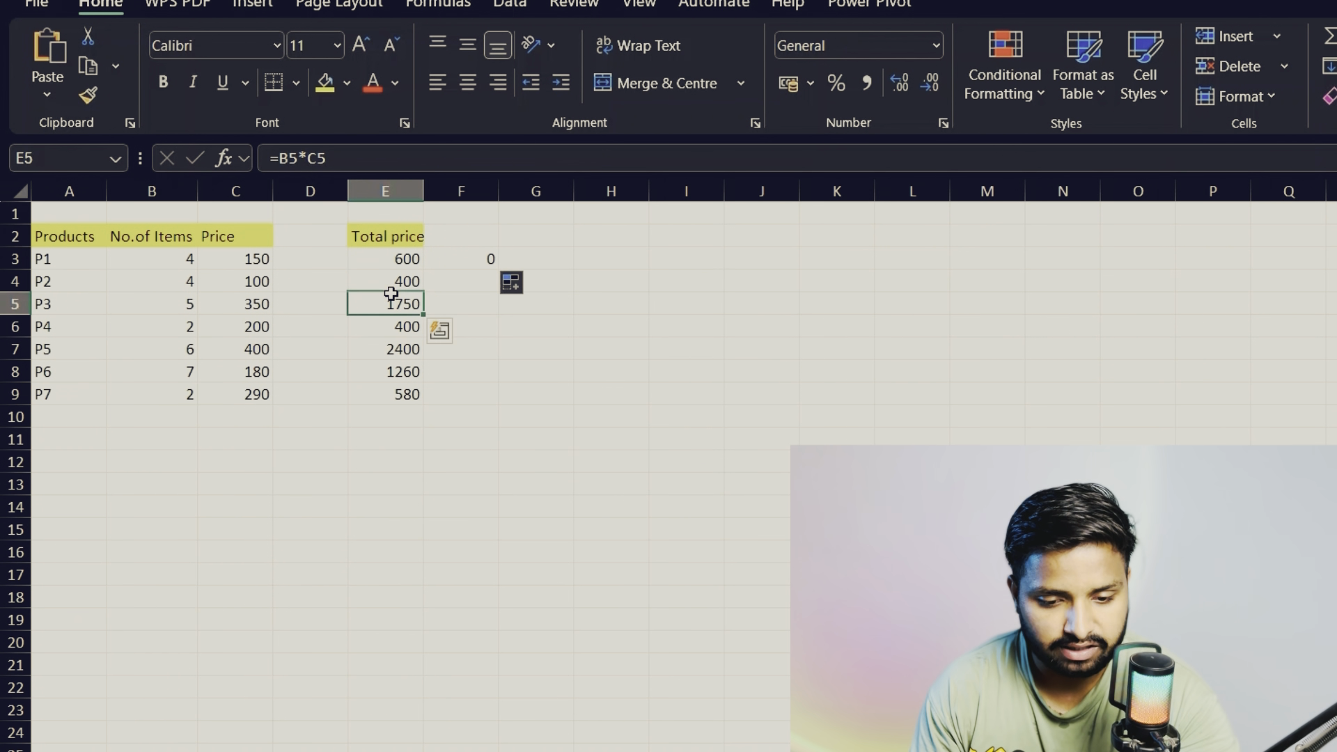
{"action": "left_click", "coordinate": [391, 328]}
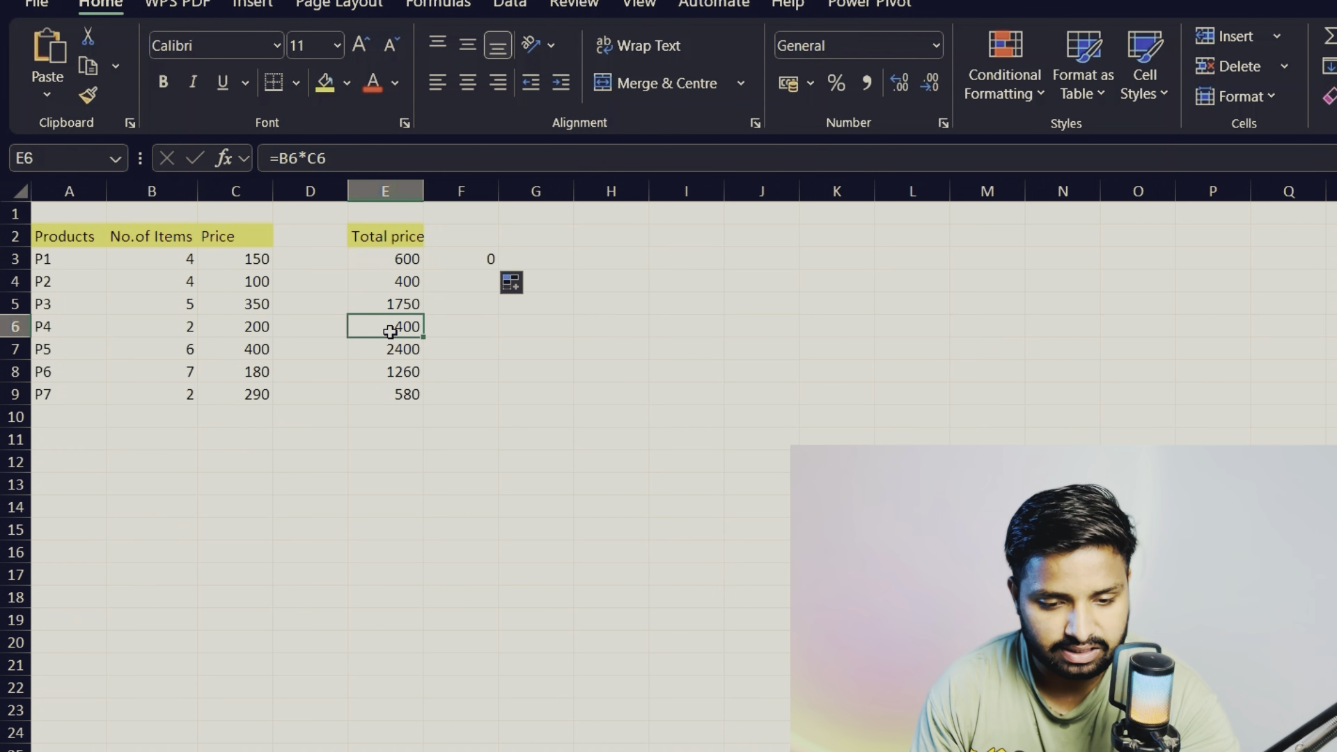
- Compare the formula in F3 with the one in E3 and check F3's source cells C3 and D3
{"action": "left_click", "coordinate": [437, 264]}
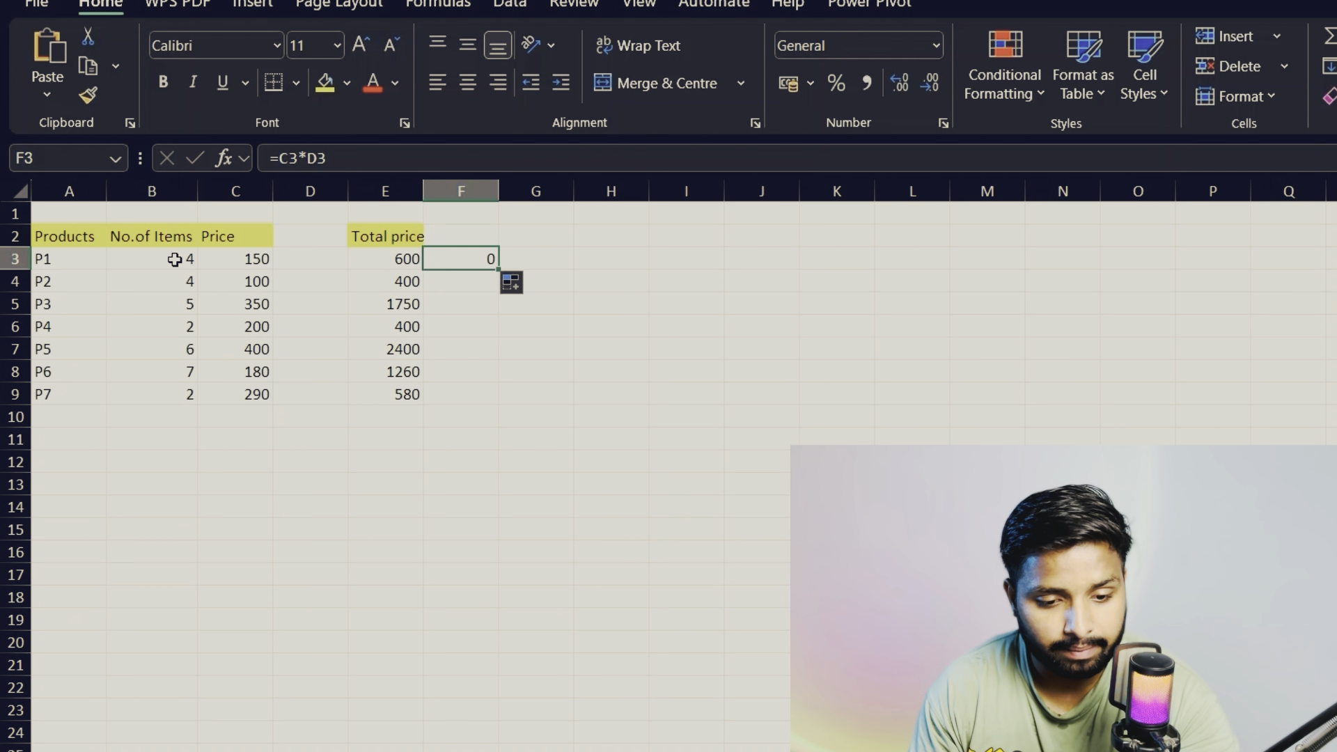
{"action": "left_click", "coordinate": [367, 258]}
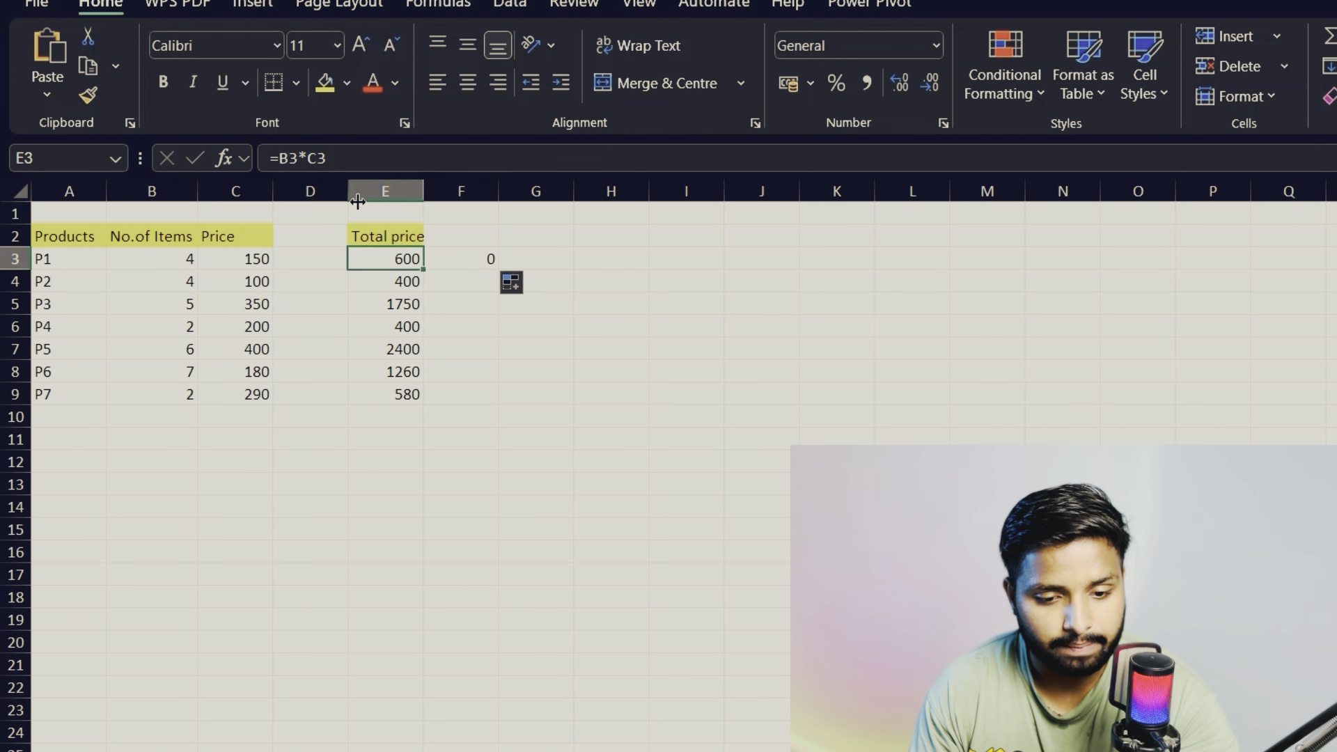
{"action": "left_click", "coordinate": [452, 260]}
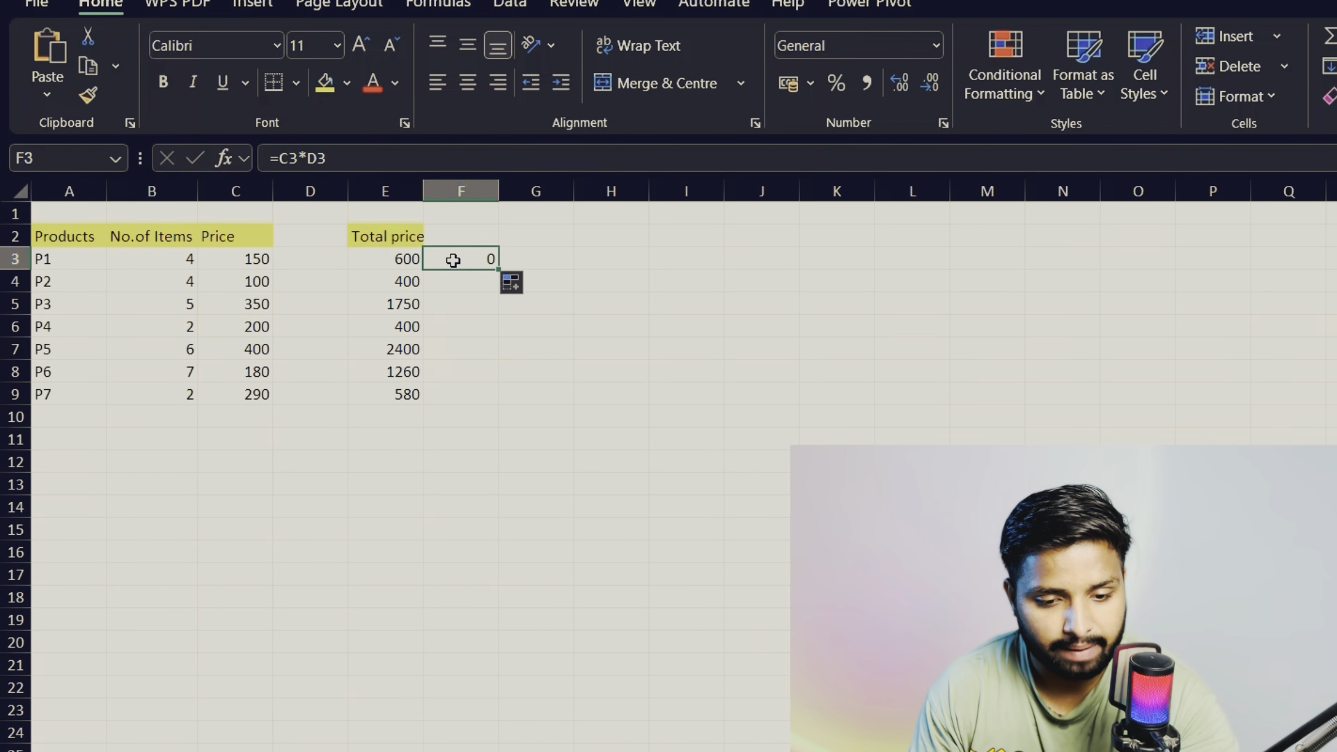
{"action": "left_click", "coordinate": [248, 258]}
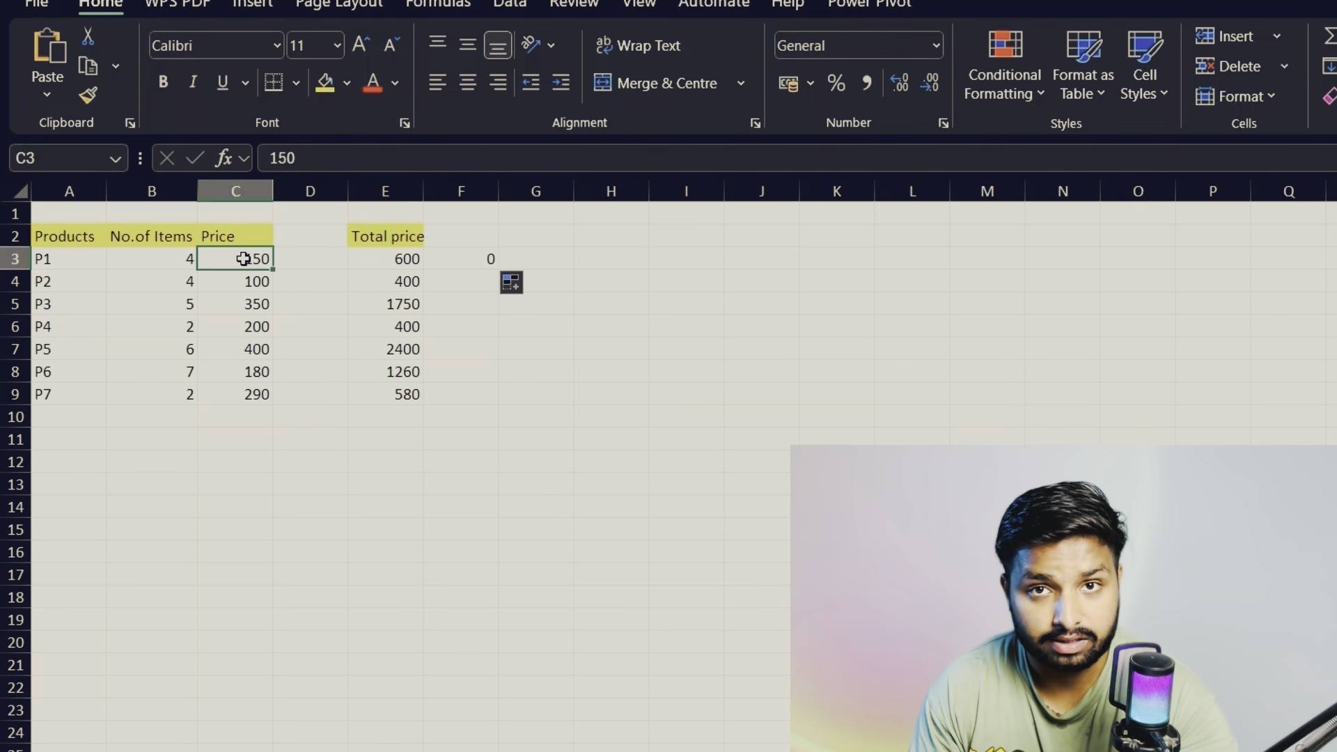
{"action": "left_click", "coordinate": [306, 261]}
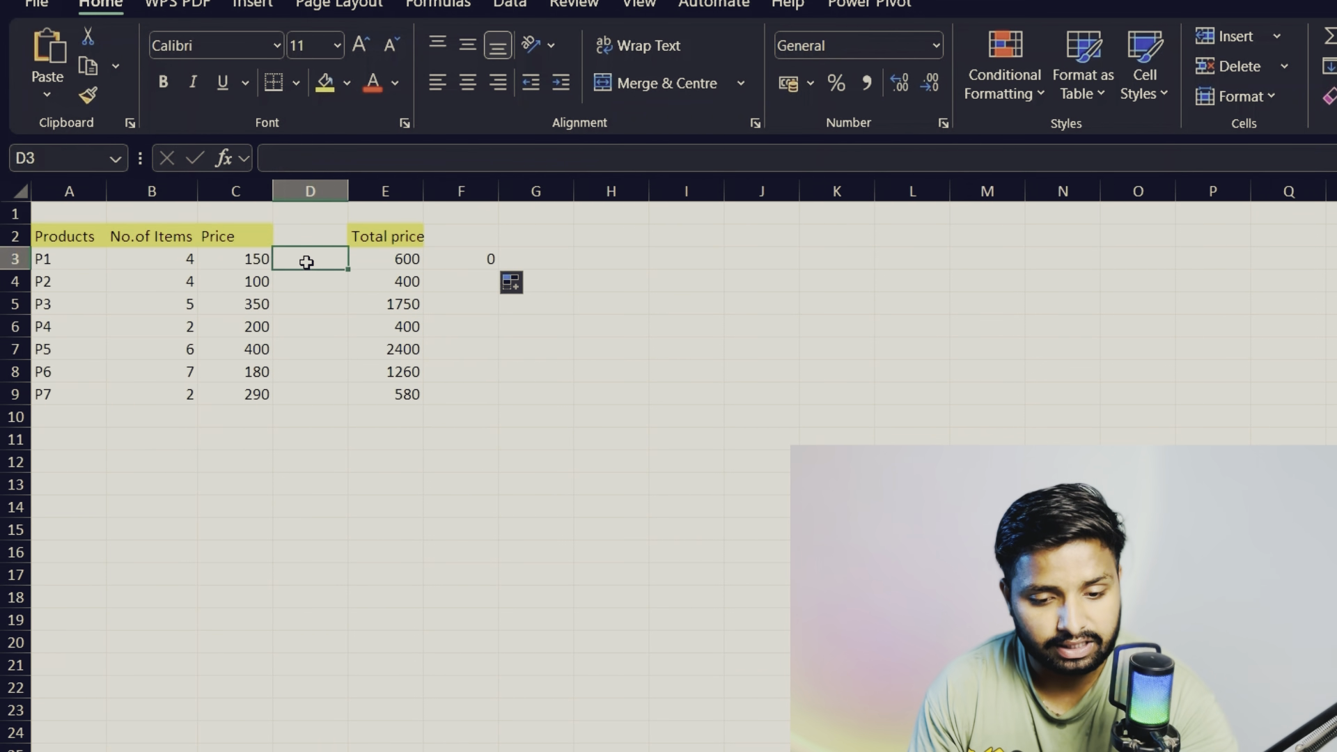
- Clear the copied formula from F3 after viewing it against E3
{"action": "left_click", "coordinate": [466, 266]}
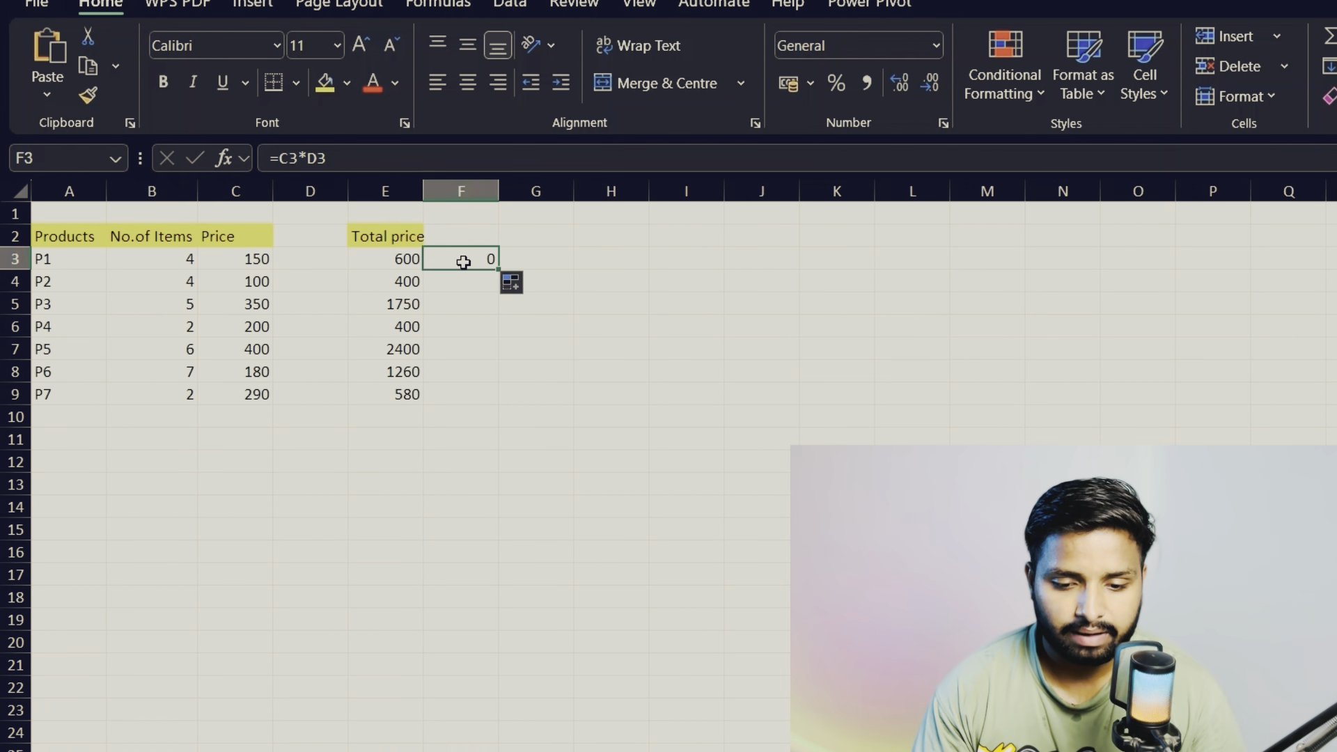
{"action": "left_click", "coordinate": [409, 261]}
{"action": "left_click", "coordinate": [476, 262]}
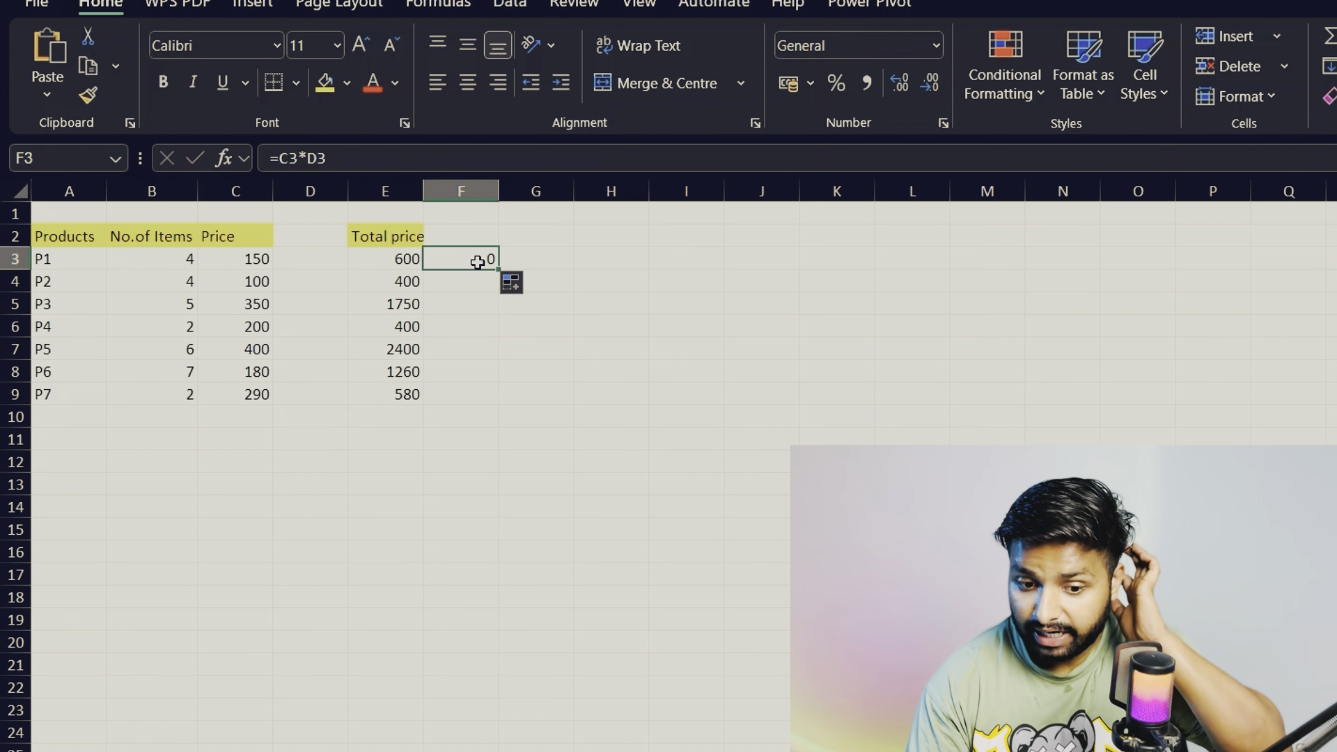
- Lock the column references in E3 by changing the formula to =$B3*$C3, and fill it down to E9
{"action": "left_click", "coordinate": [380, 259]}
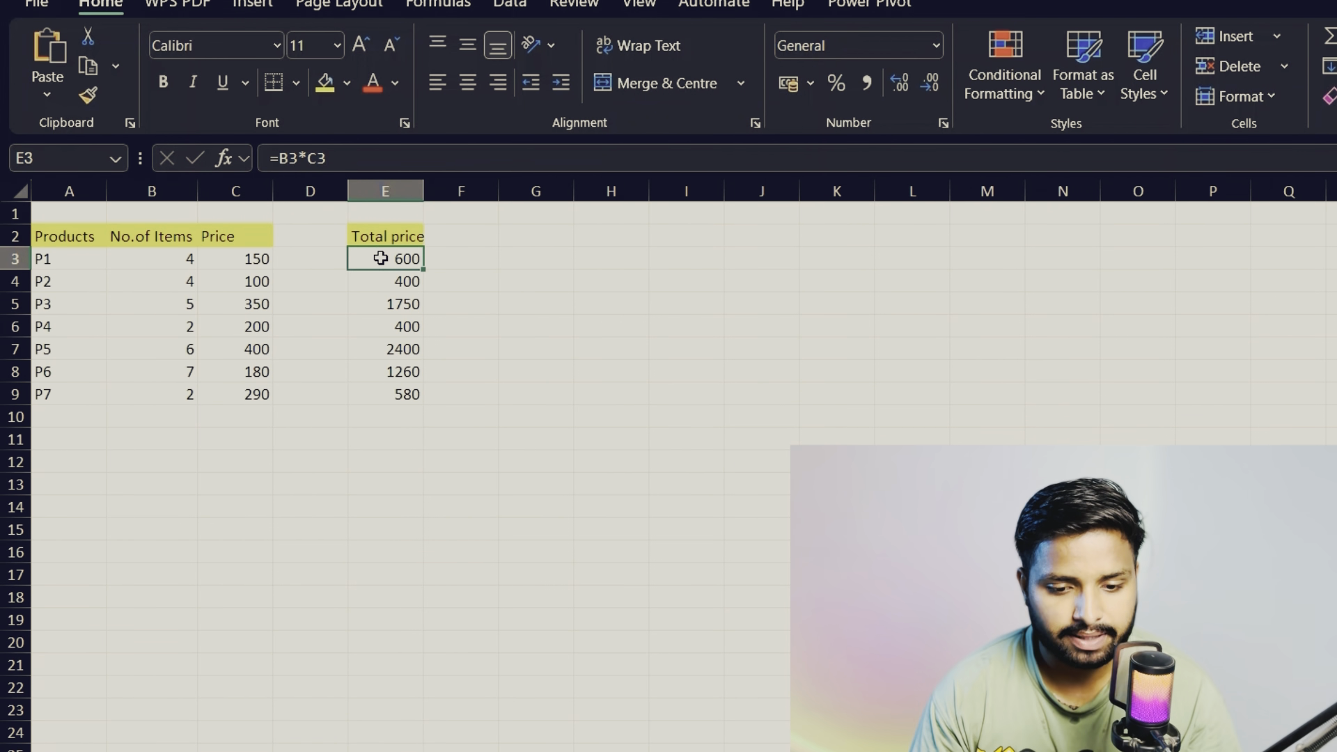
{"action": "left_click", "coordinate": [282, 159]}
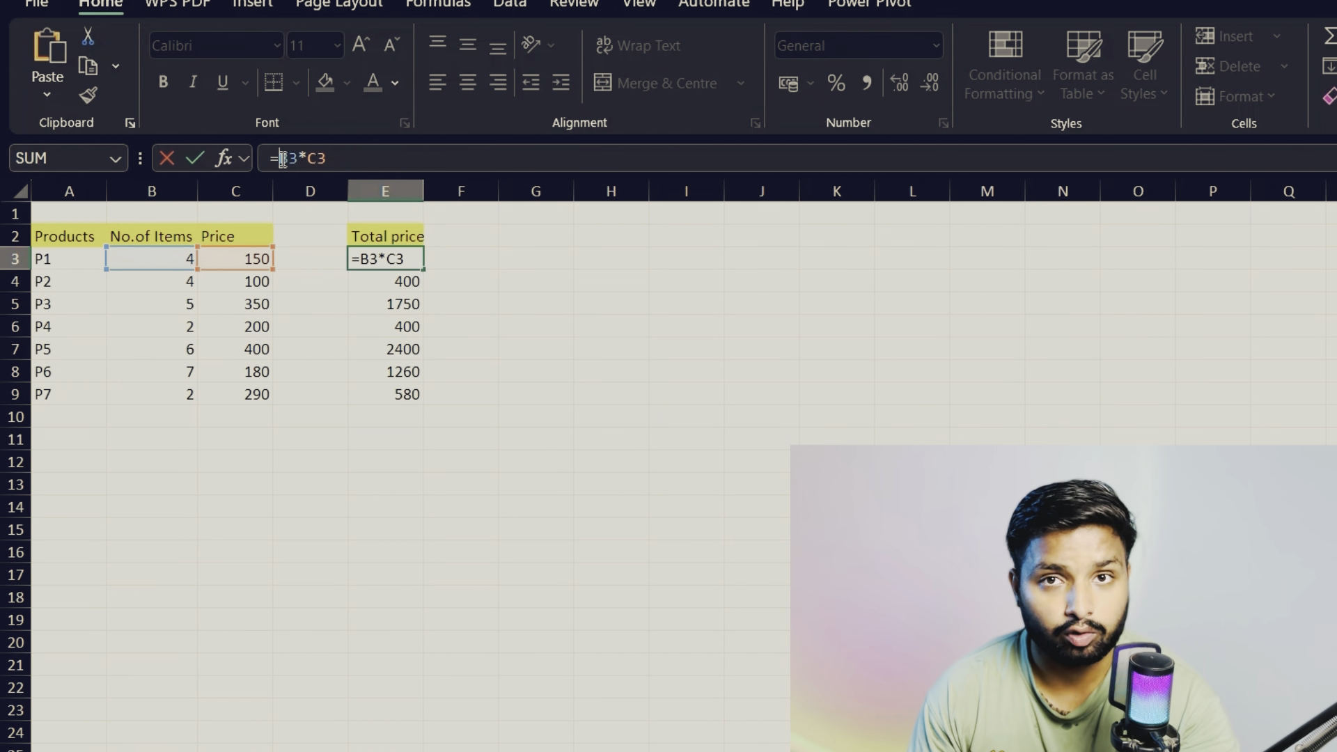
{"action": "type", "text": "$"}
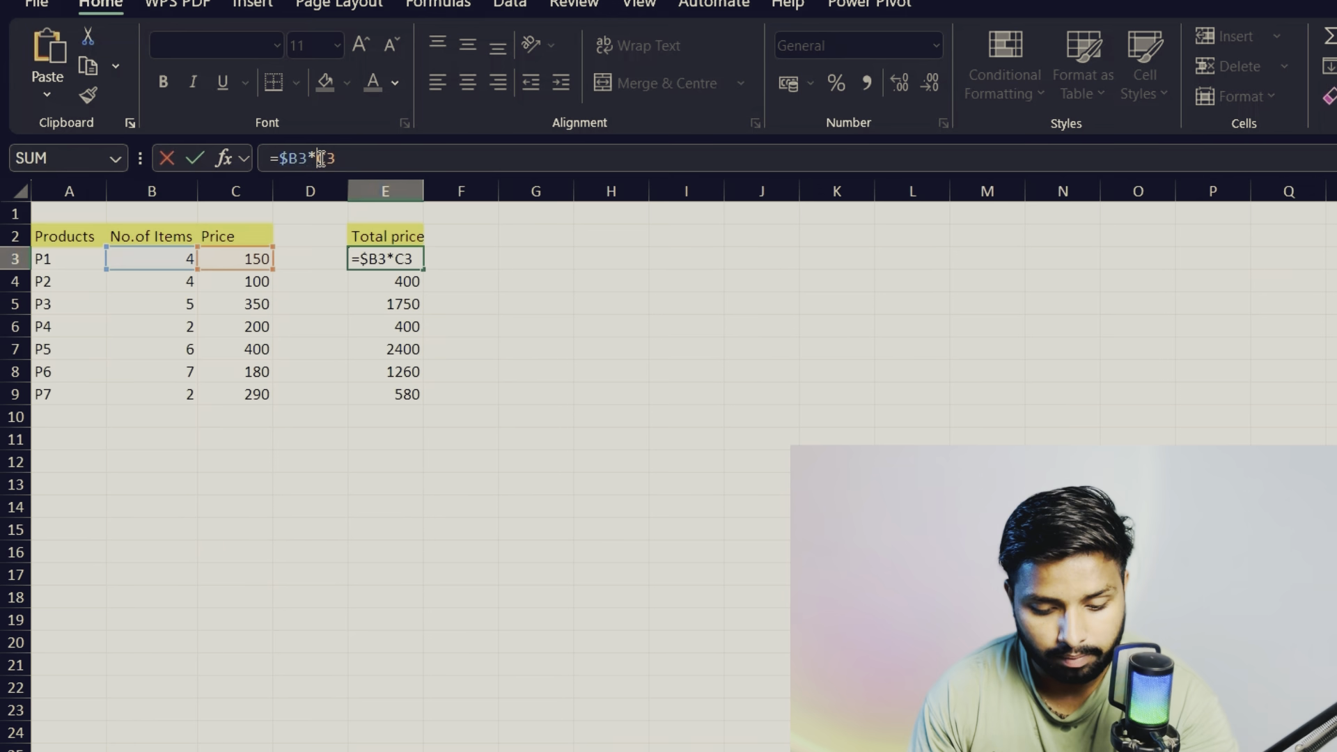
{"action": "key", "text": "Return"}
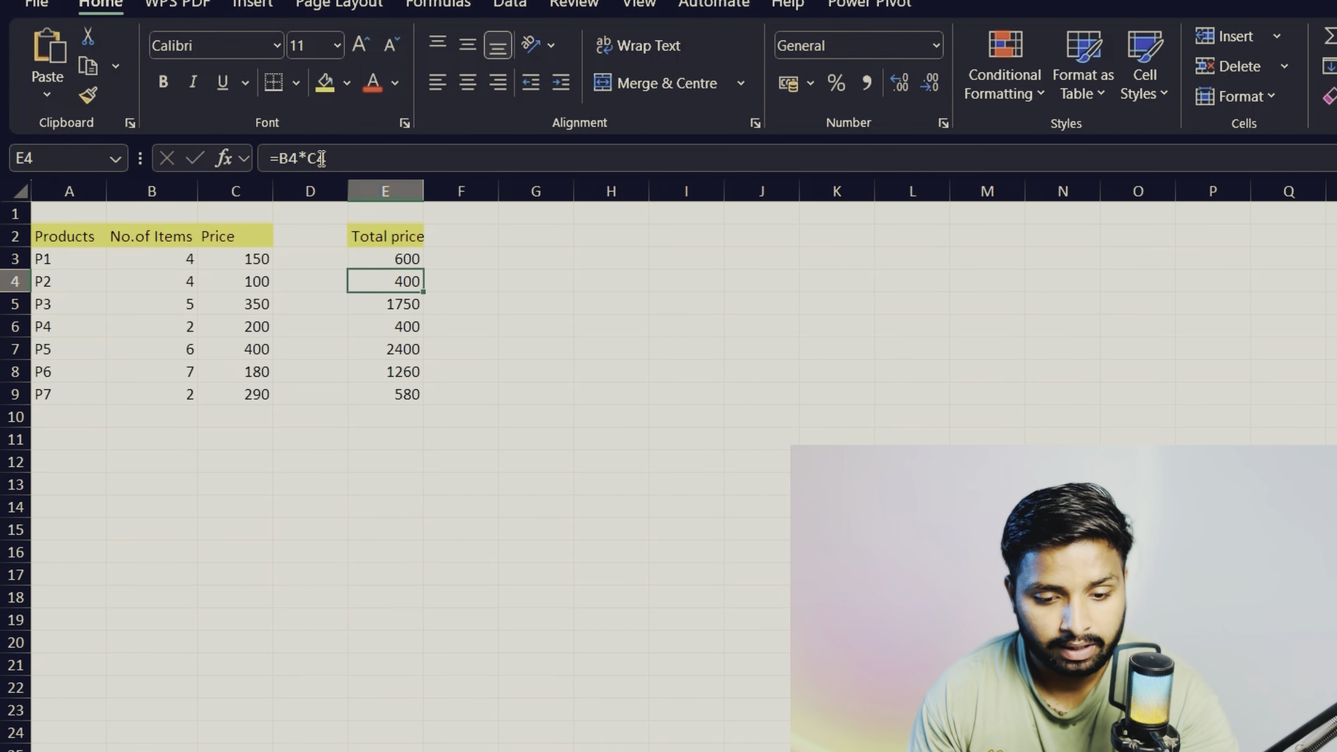
{"action": "left_click", "coordinate": [391, 259]}
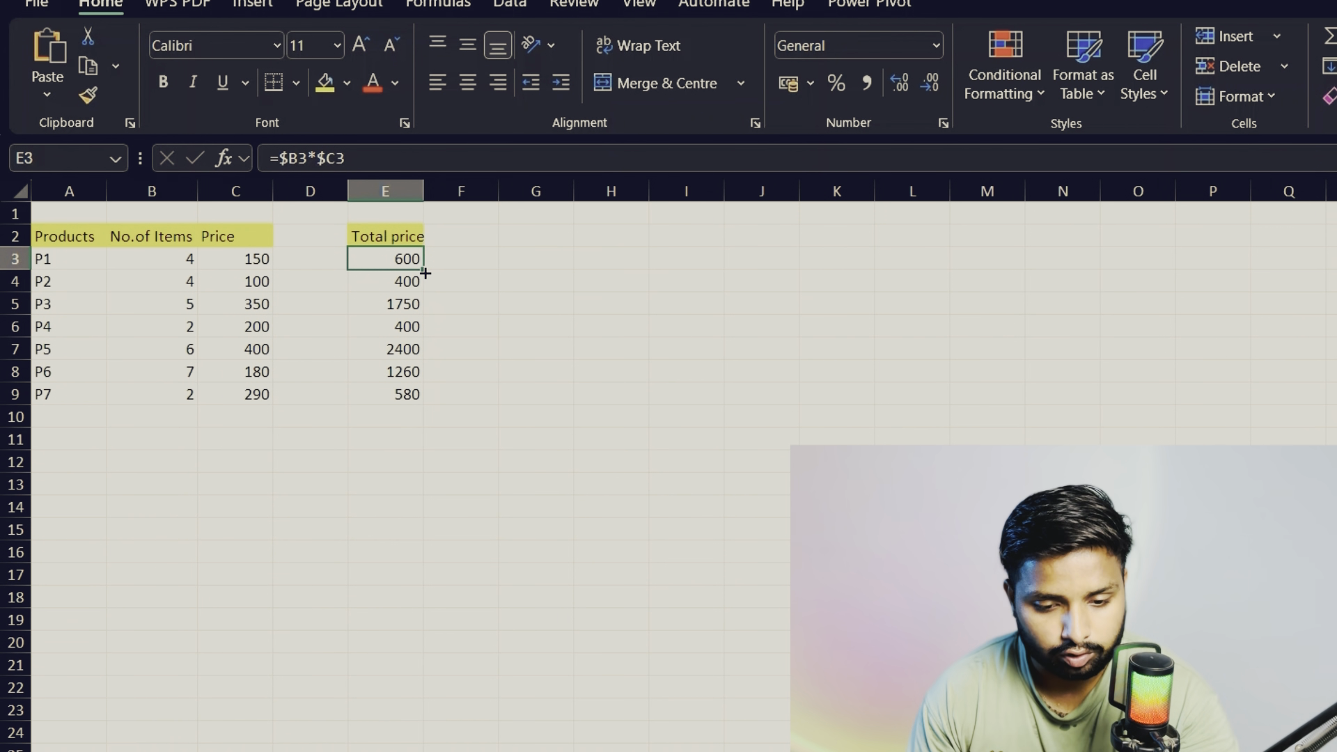
{"action": "left_click_drag", "start_coordinate": [423, 273], "coordinate": [423, 402]}
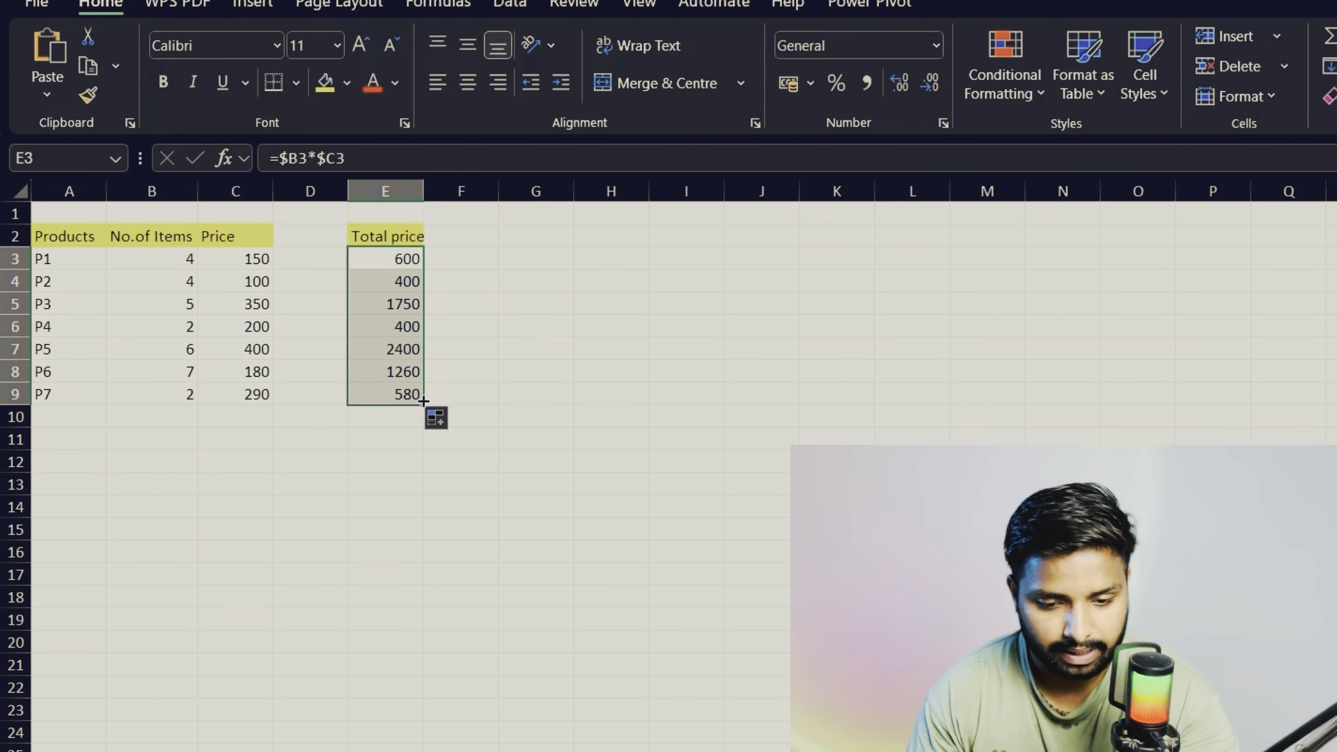
- Fill the column-locked formula from E3 across into F3 and view the copied formula
{"action": "left_click", "coordinate": [411, 261]}
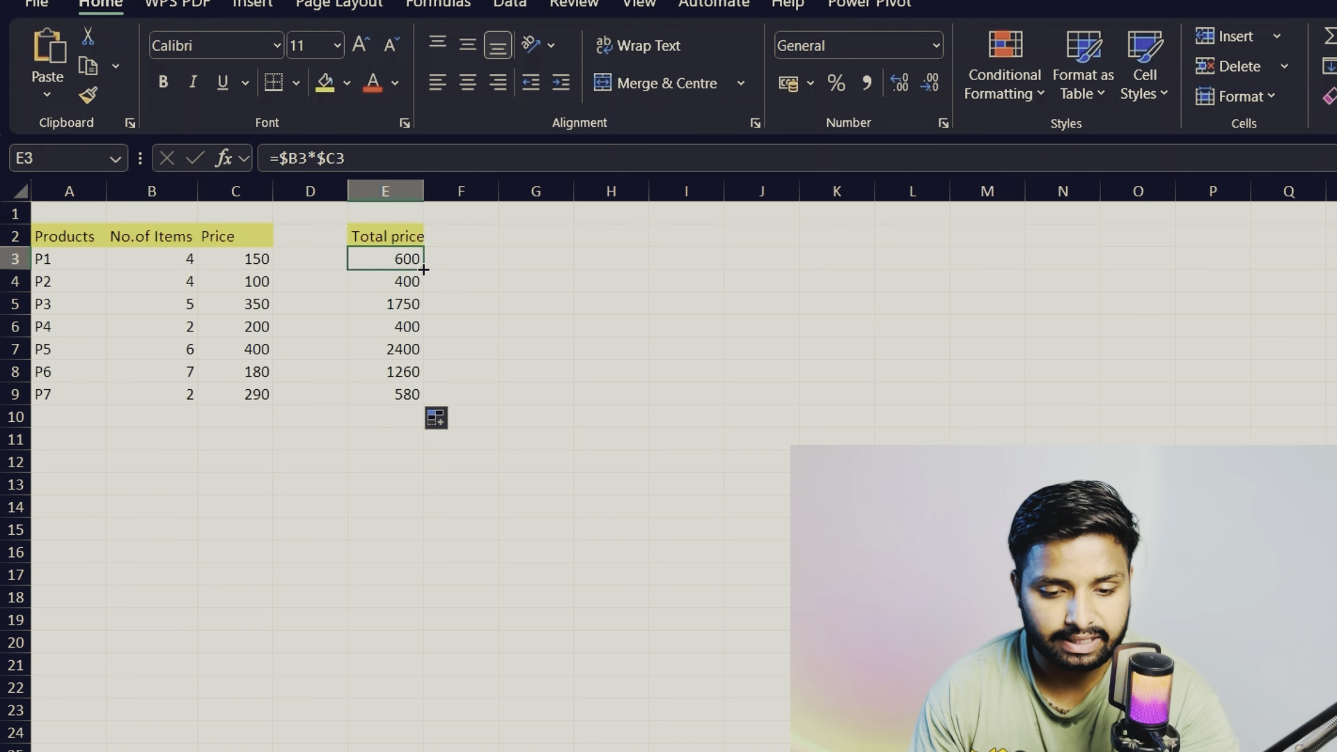
{"action": "left_click_drag", "start_coordinate": [424, 270], "coordinate": [491, 271]}
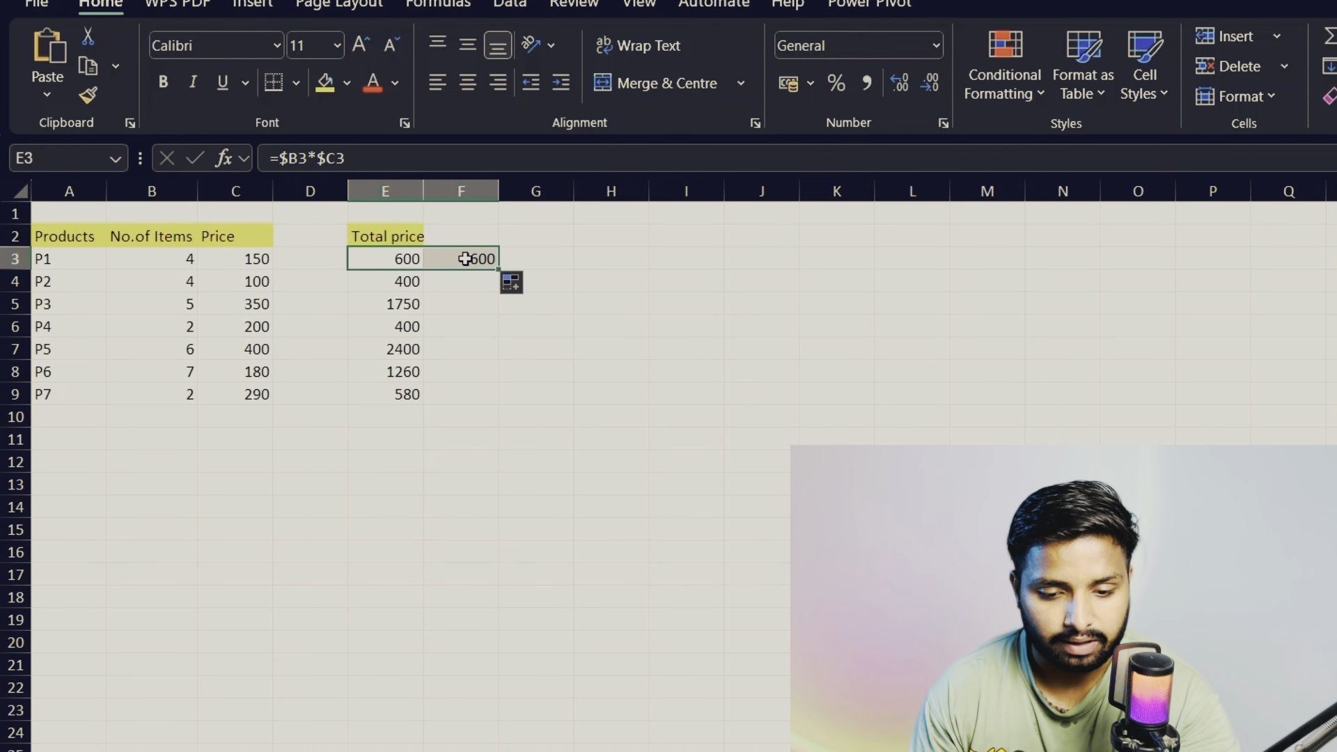
{"action": "left_click", "coordinate": [465, 259]}
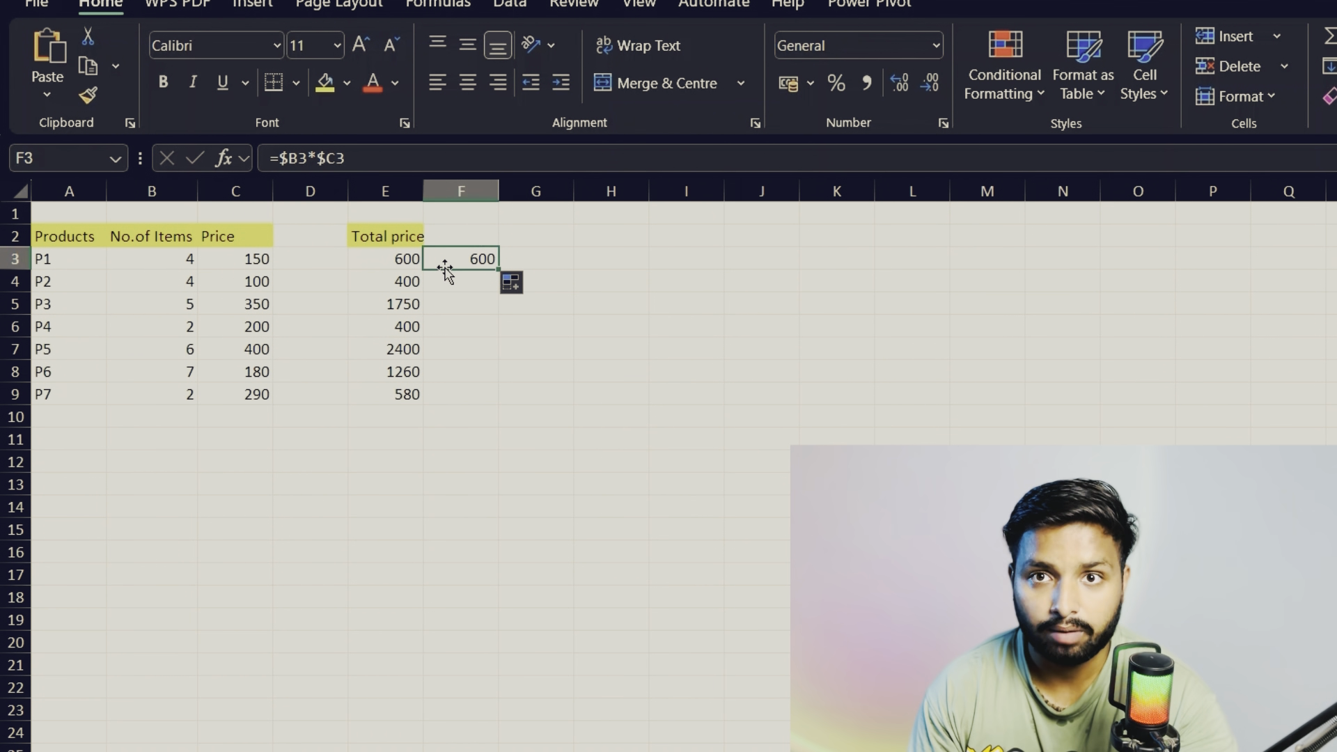
- Compare the formulas in E3 and E4, and open F3's formula to examine its $B reference without changing it
{"action": "left_click", "coordinate": [401, 262]}
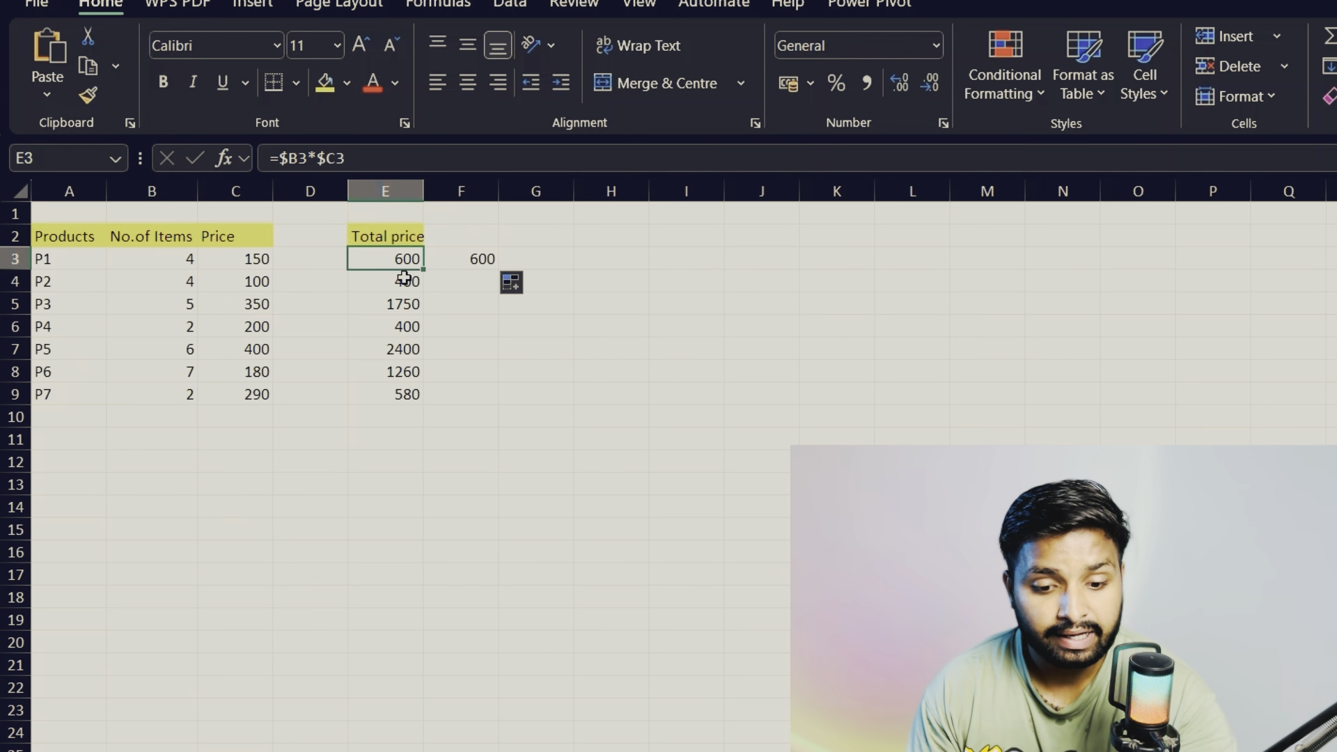
{"action": "left_click", "coordinate": [403, 281]}
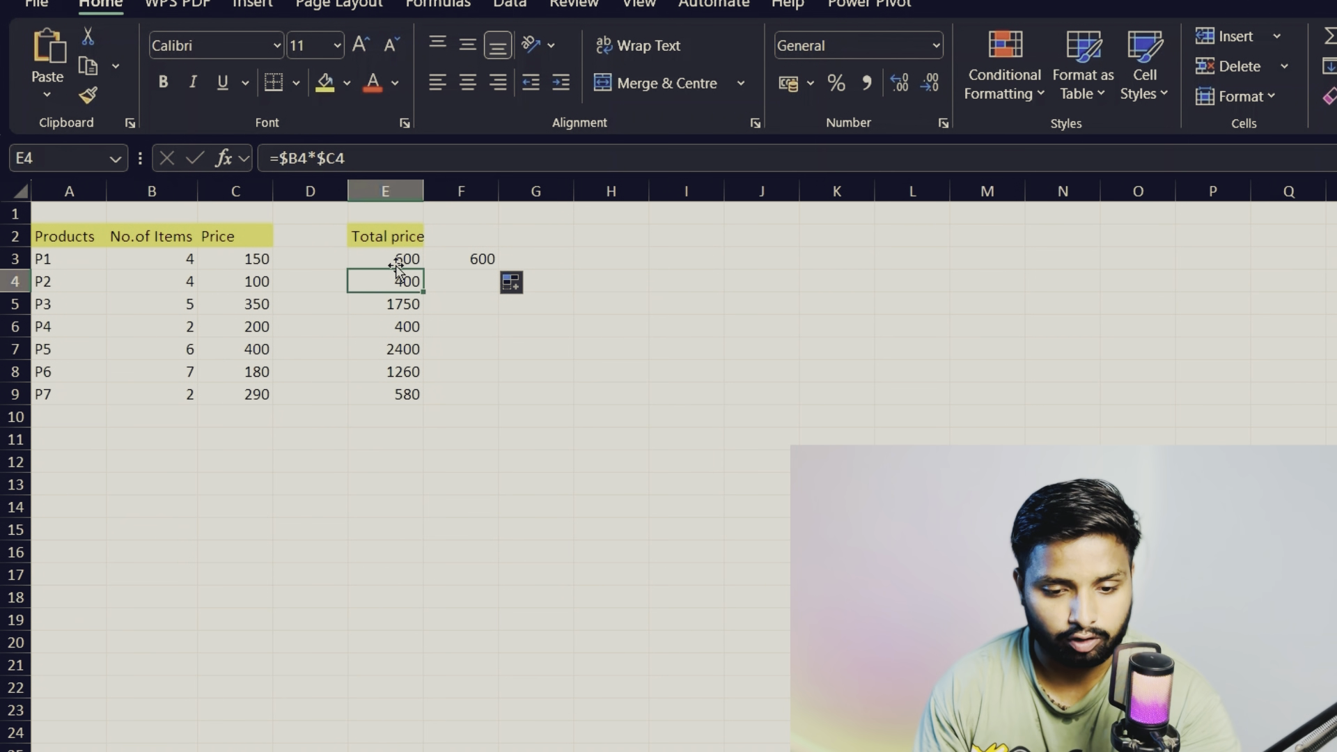
{"action": "left_click", "coordinate": [454, 262]}
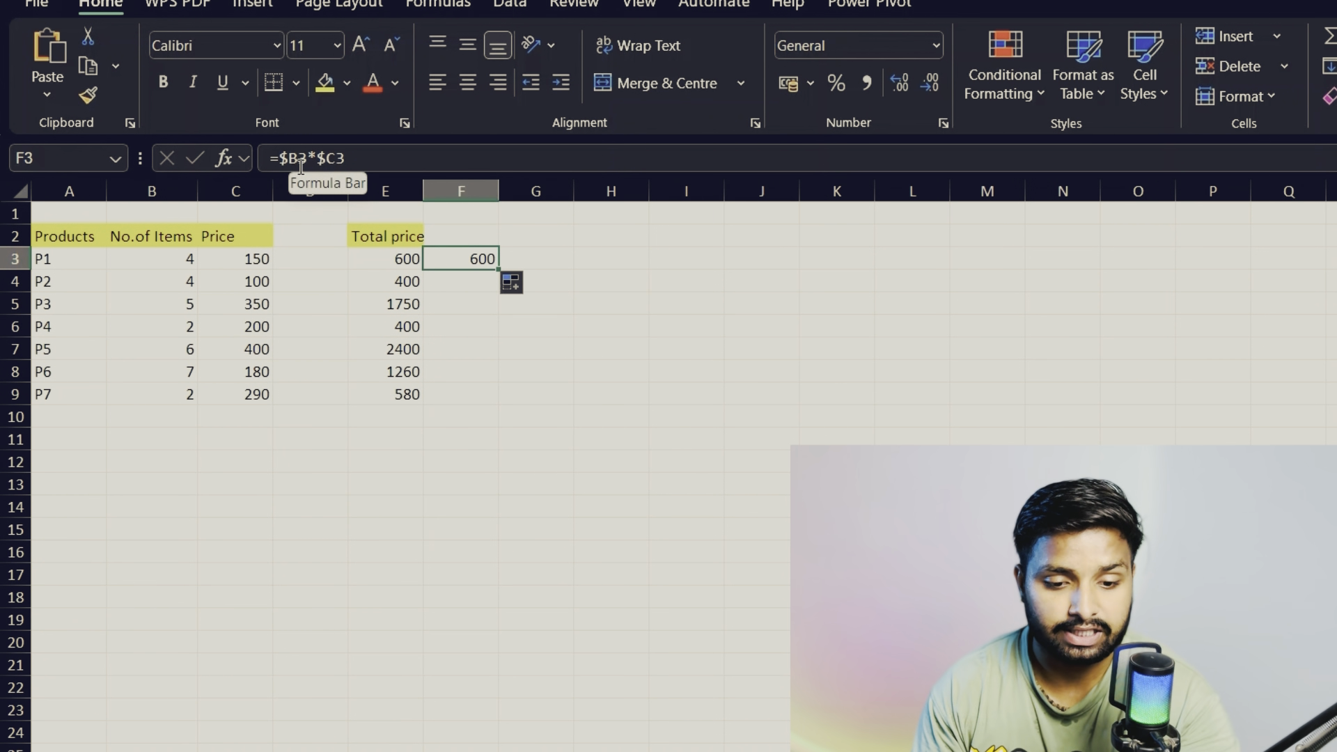
{"action": "left_click_drag", "start_coordinate": [298, 162], "coordinate": [283, 161]}
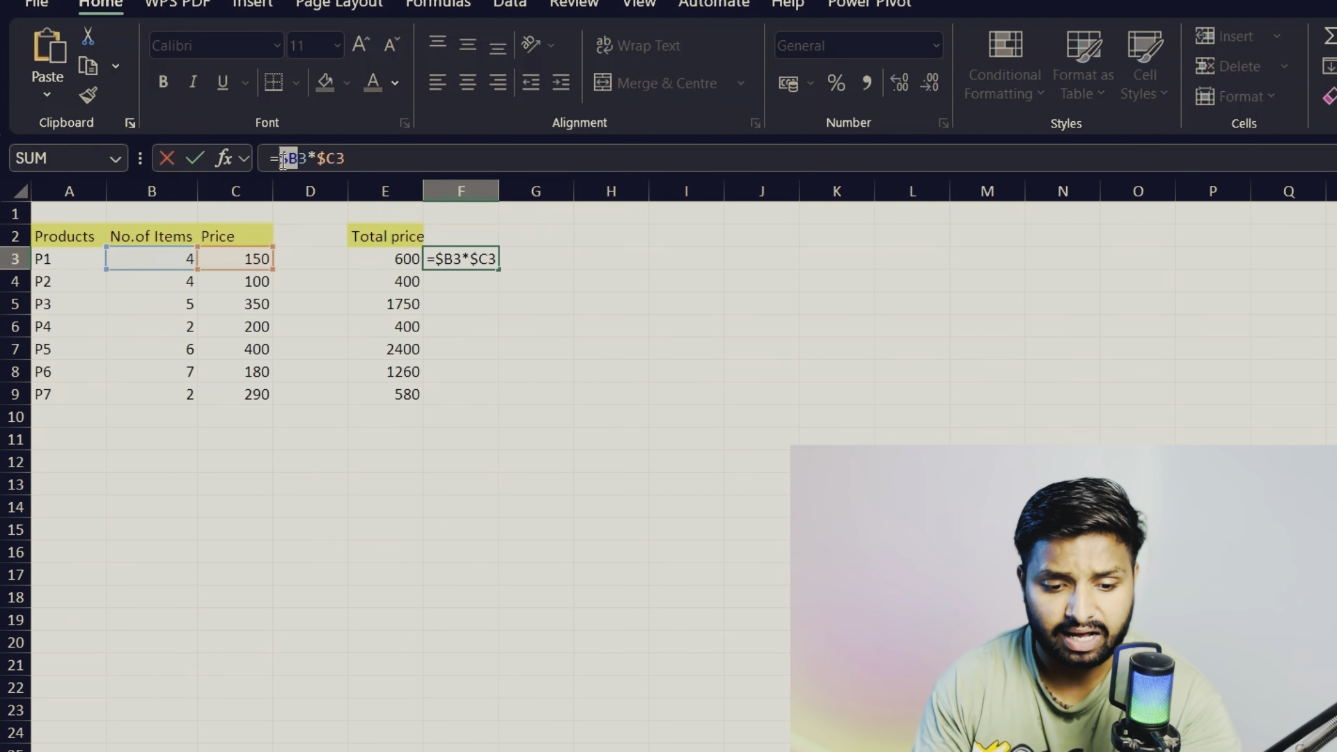
{"action": "key", "text": "Return"}
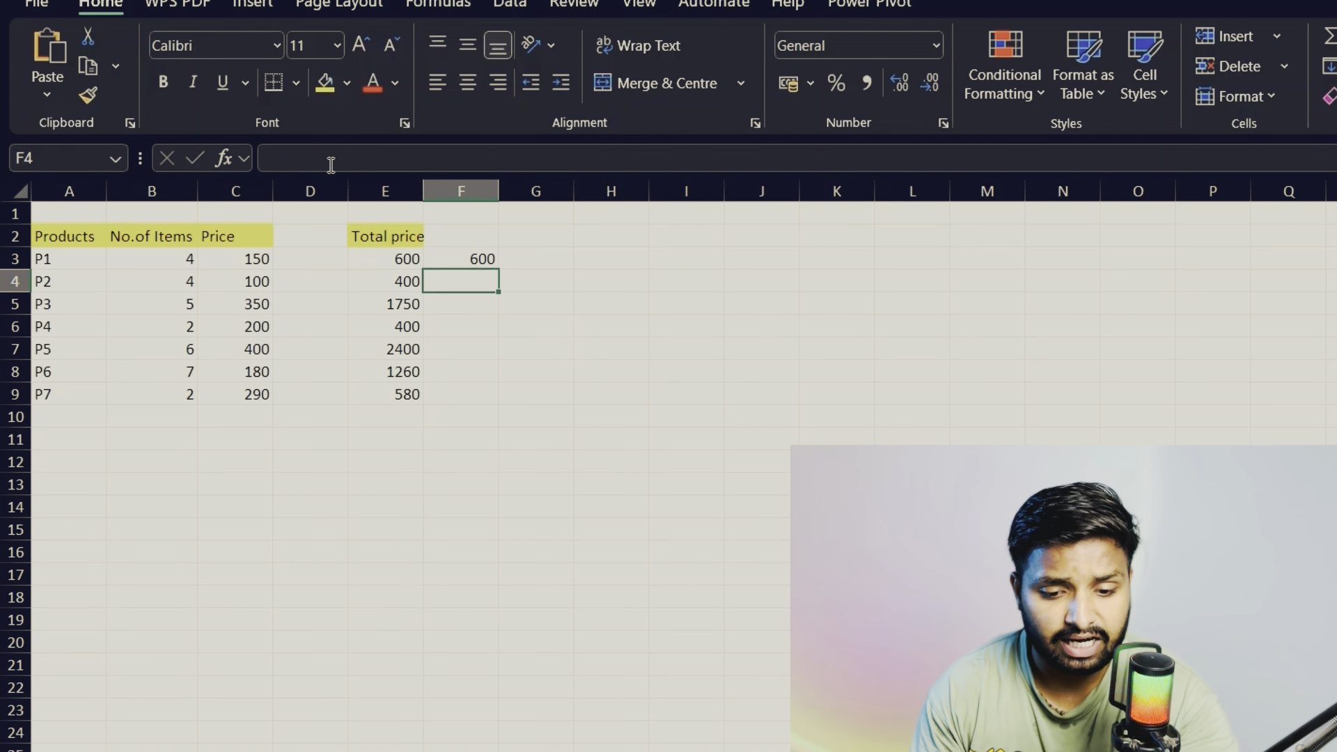
- Compare the column-locked formula in F3 with the original in E3
{"action": "left_click", "coordinate": [466, 258]}
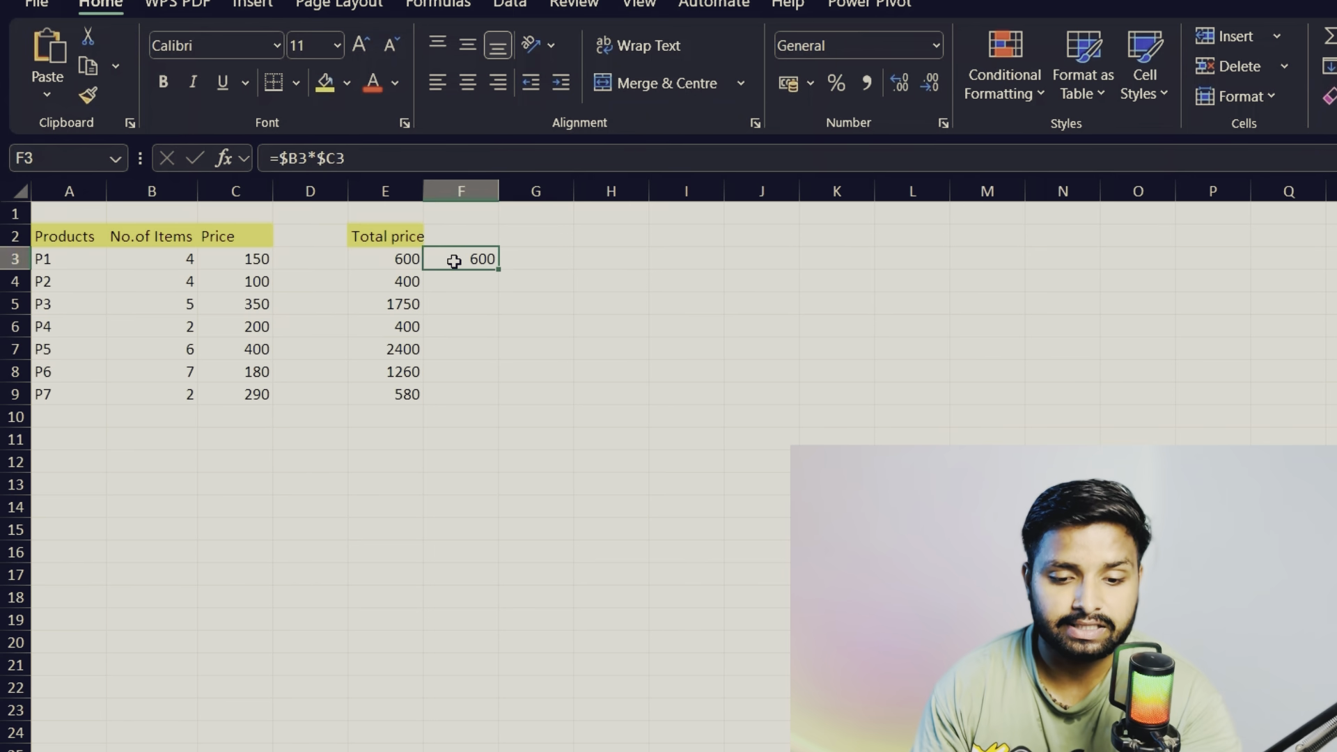
{"action": "left_click", "coordinate": [406, 257]}
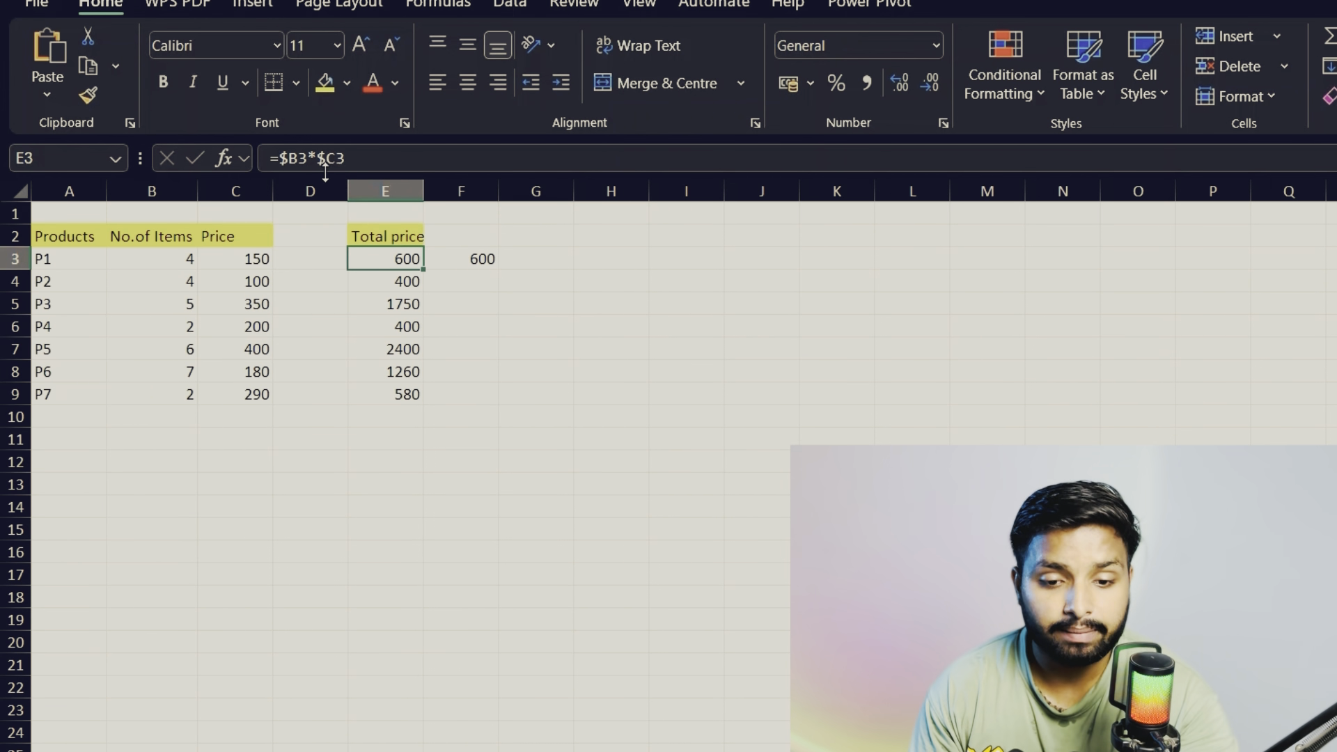
{"action": "left_click", "coordinate": [451, 265]}
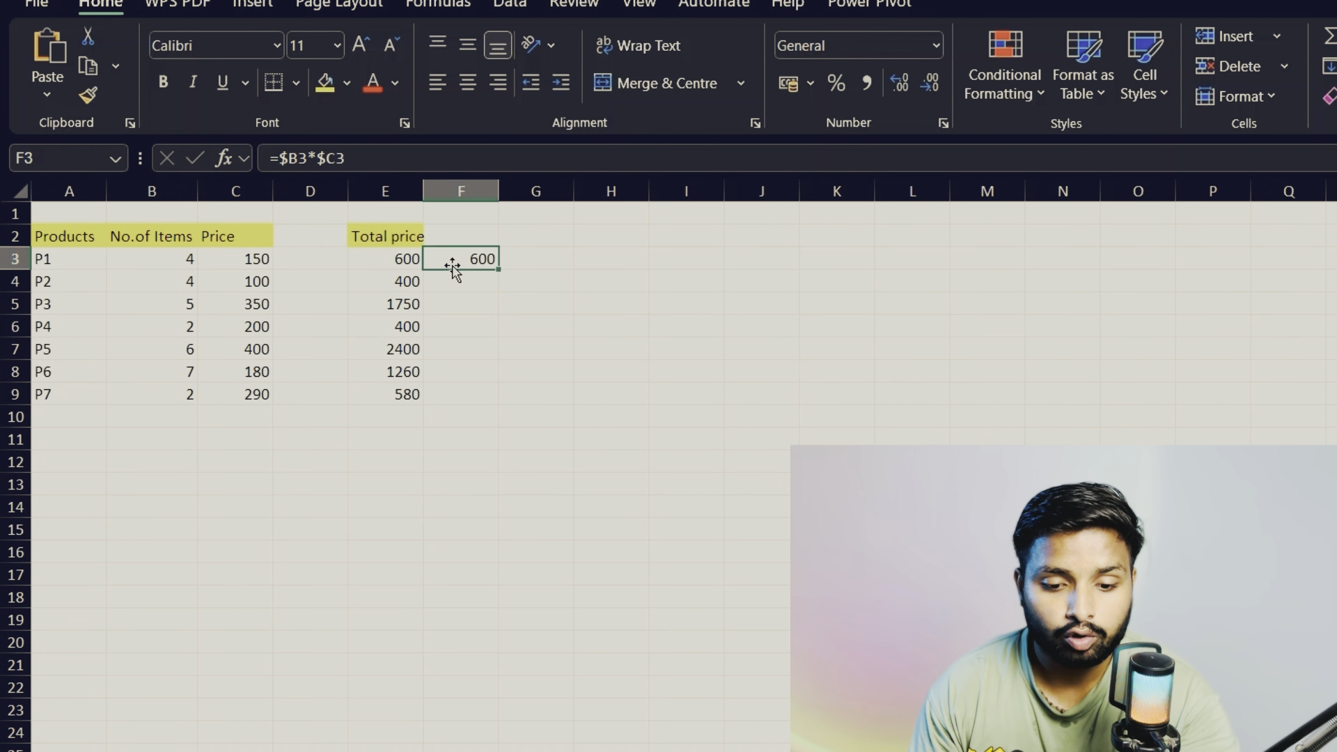
- Refill F3 from E3, extend the formula from F3 into G3, and check the copied formulas in G3 and F3
{"action": "left_click", "coordinate": [416, 265]}
{"action": "left_click_drag", "start_coordinate": [426, 270], "coordinate": [468, 272]}
{"action": "left_click", "coordinate": [462, 261]}
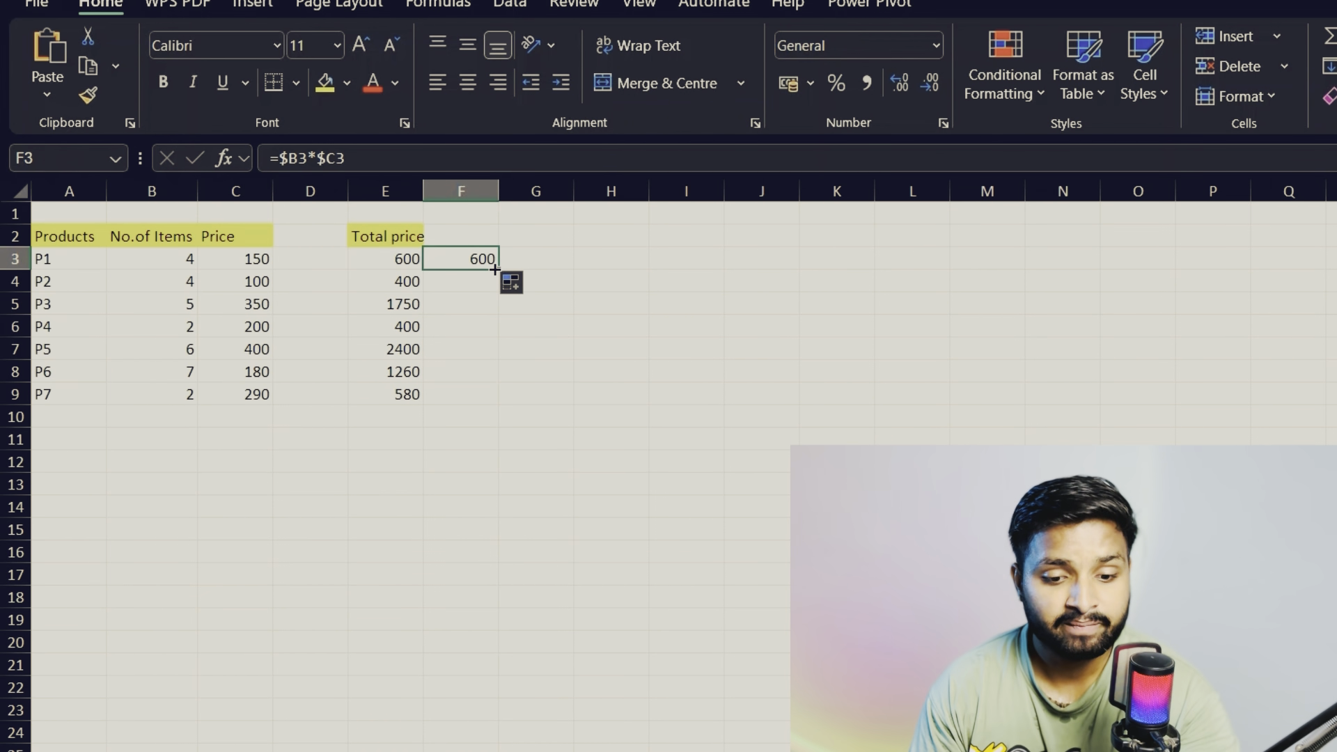
{"action": "left_click_drag", "start_coordinate": [499, 272], "coordinate": [567, 271]}
{"action": "left_click", "coordinate": [545, 259]}
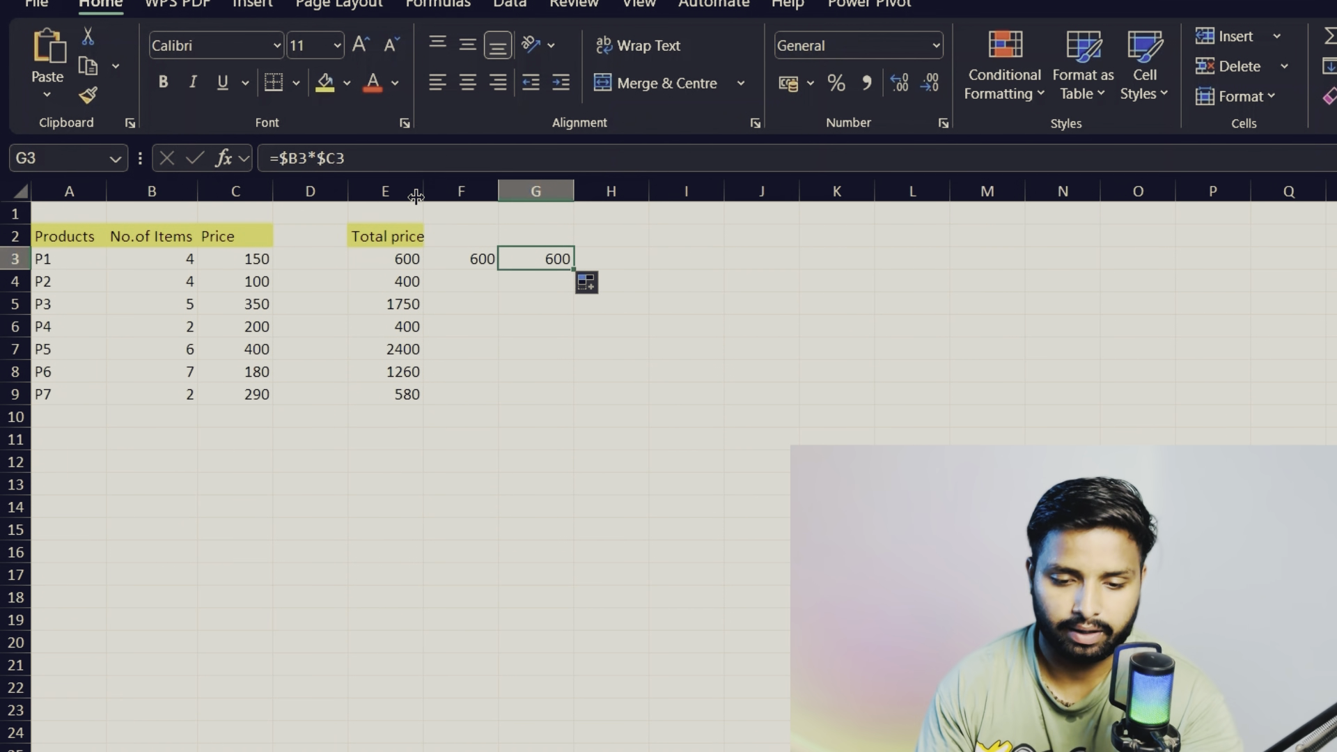
{"action": "left_click", "coordinate": [450, 264]}
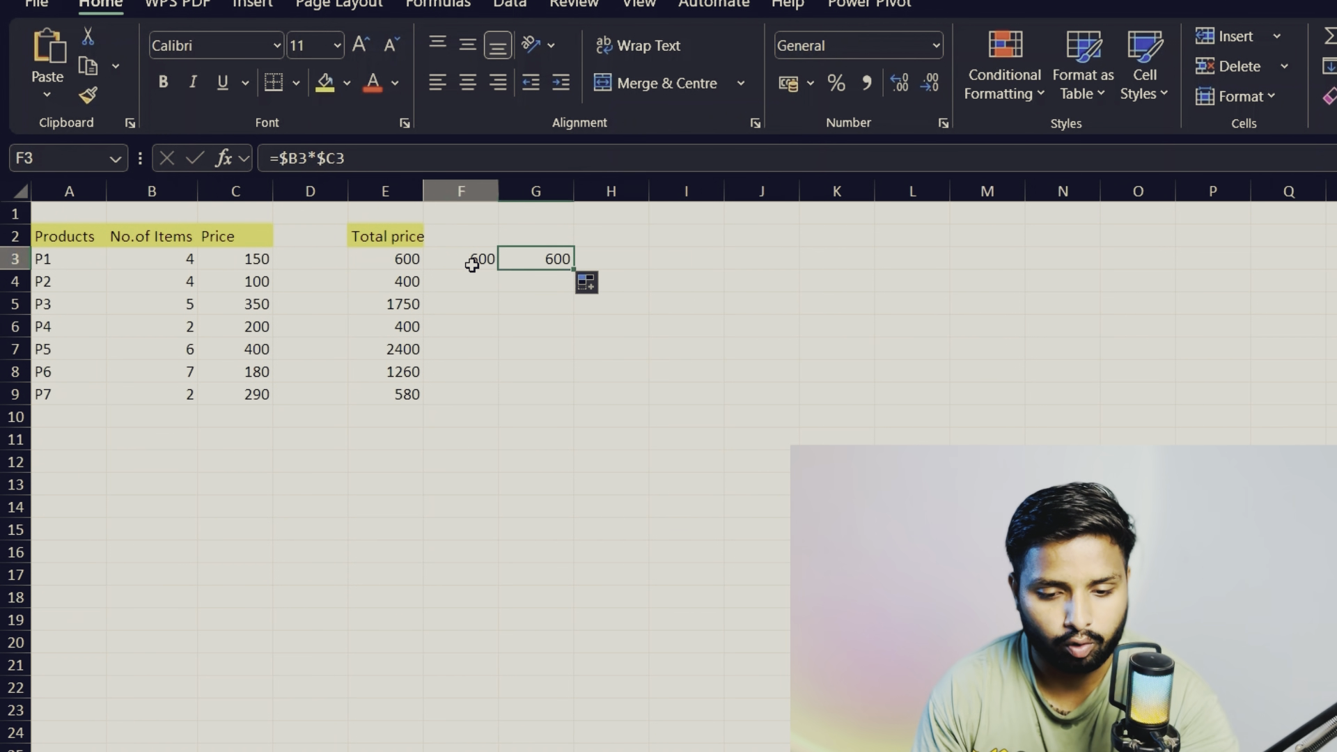
- Clear the copied formulas from cells F3 and G3
{"action": "key", "text": "Delete"}
{"action": "left_click", "coordinate": [563, 260]}
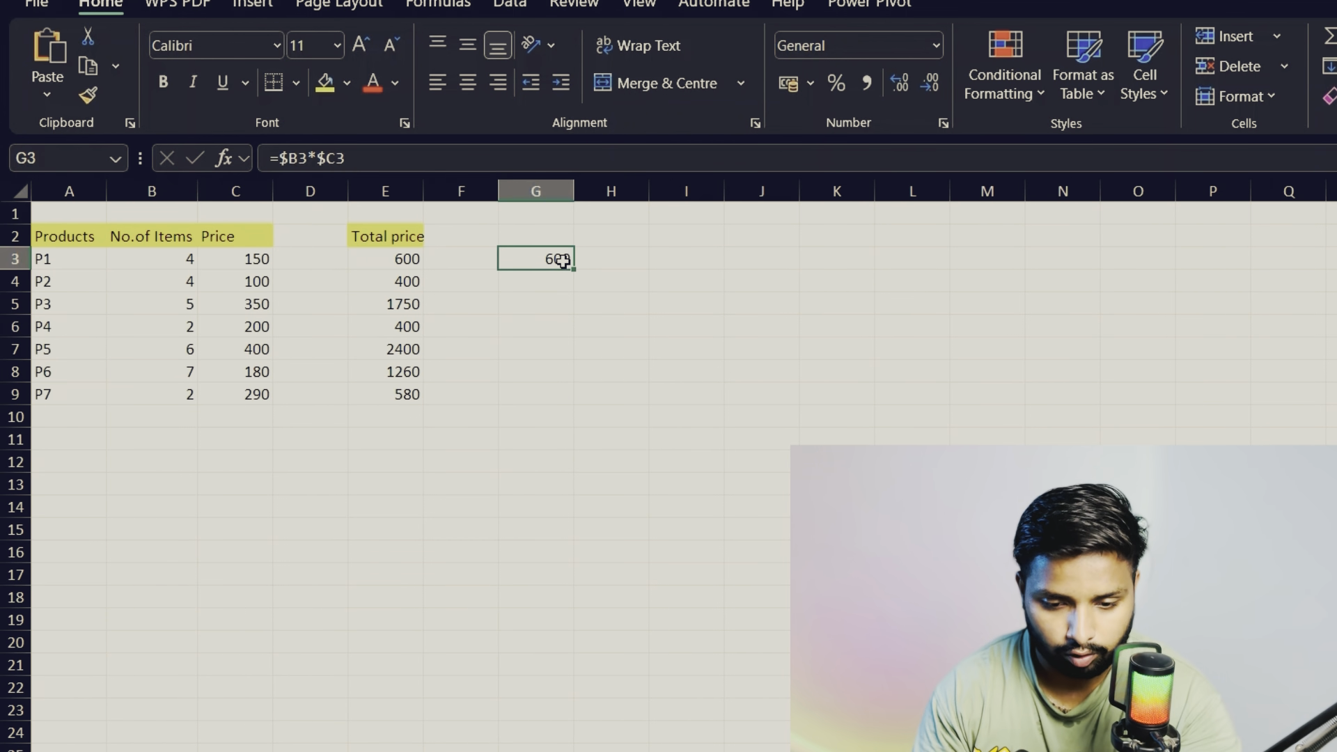
- Examine E3's formula without changing it, and refill it into E4 to check the copied row references
{"action": "left_click", "coordinate": [390, 262]}
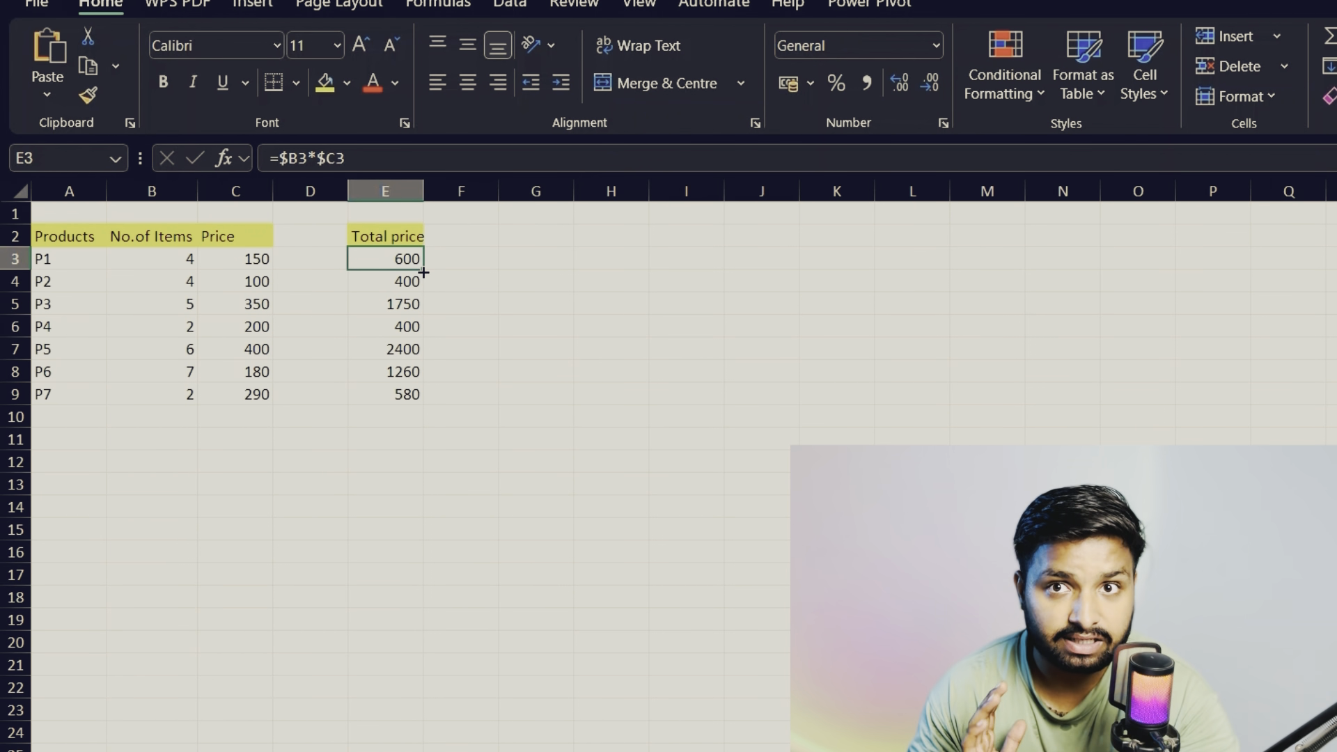
{"action": "left_click", "coordinate": [352, 159]}
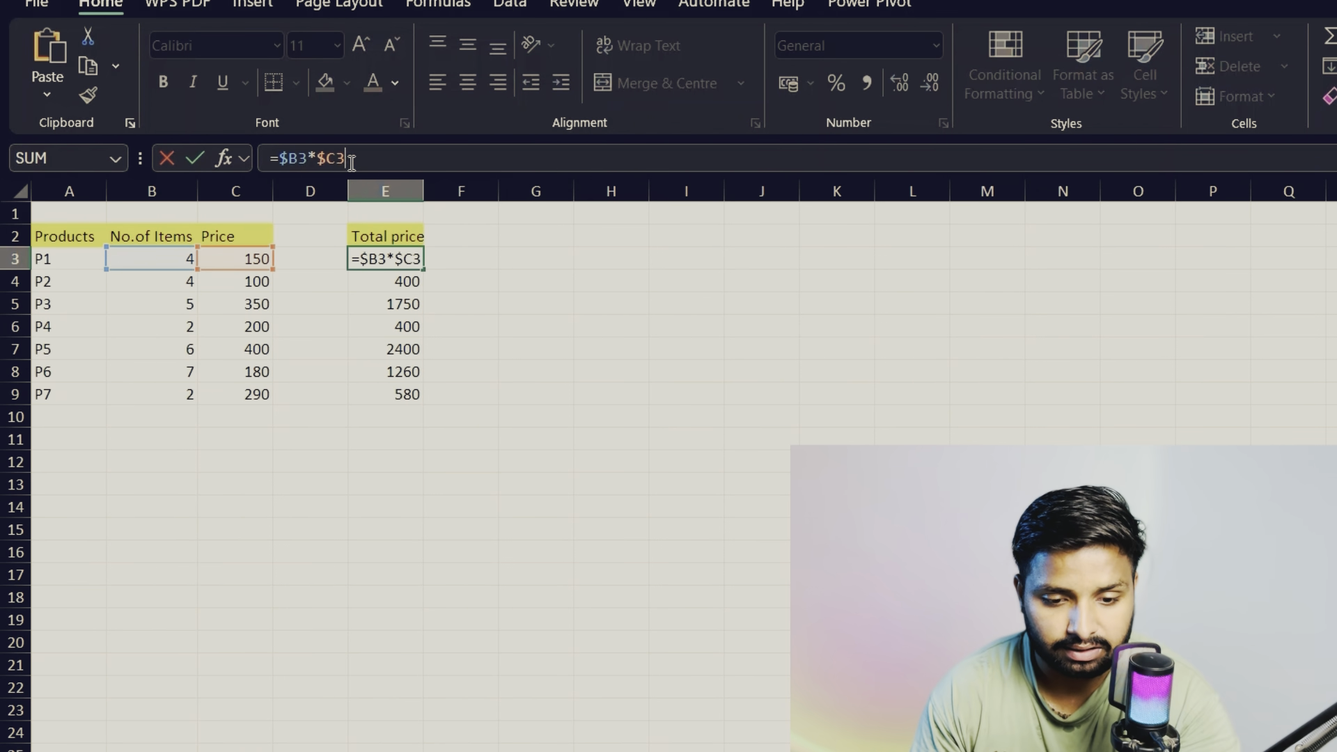
{"action": "key", "text": "Return"}
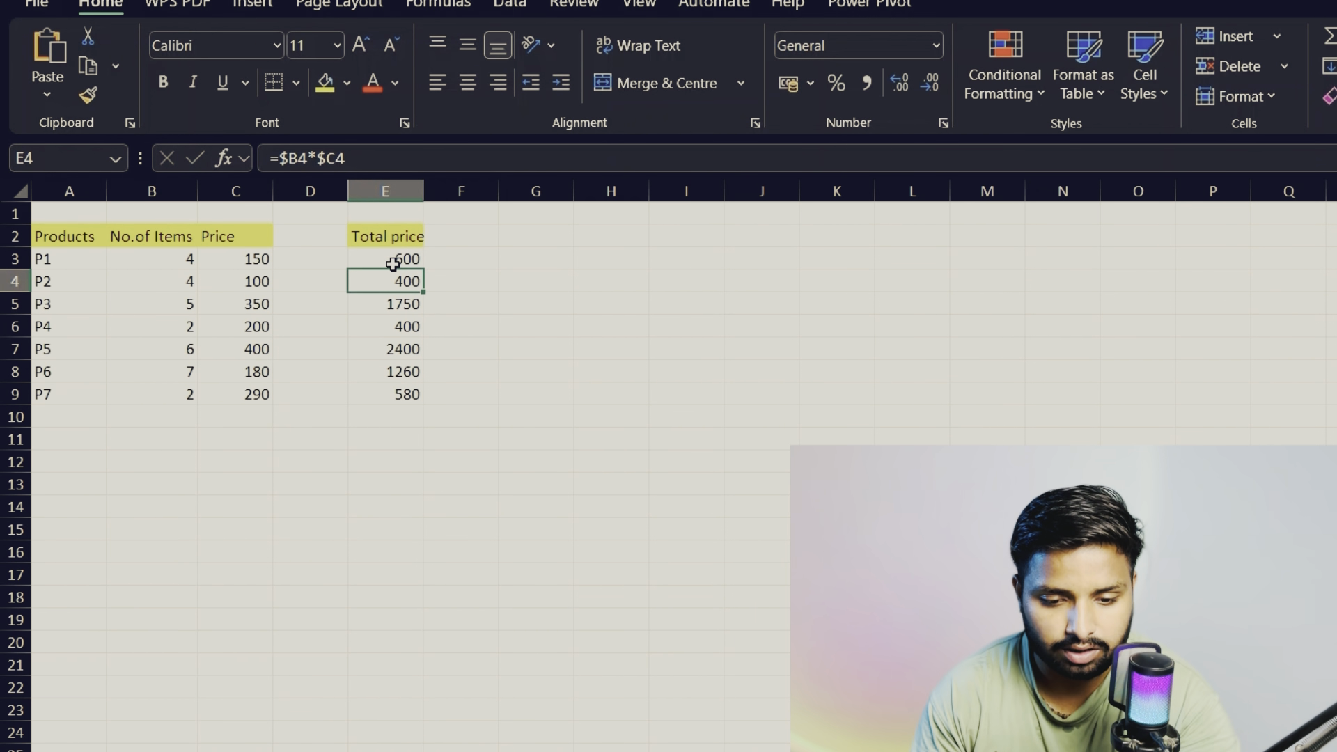
{"action": "left_click_drag", "start_coordinate": [390, 264], "coordinate": [418, 298]}
{"action": "left_click", "coordinate": [416, 268]}
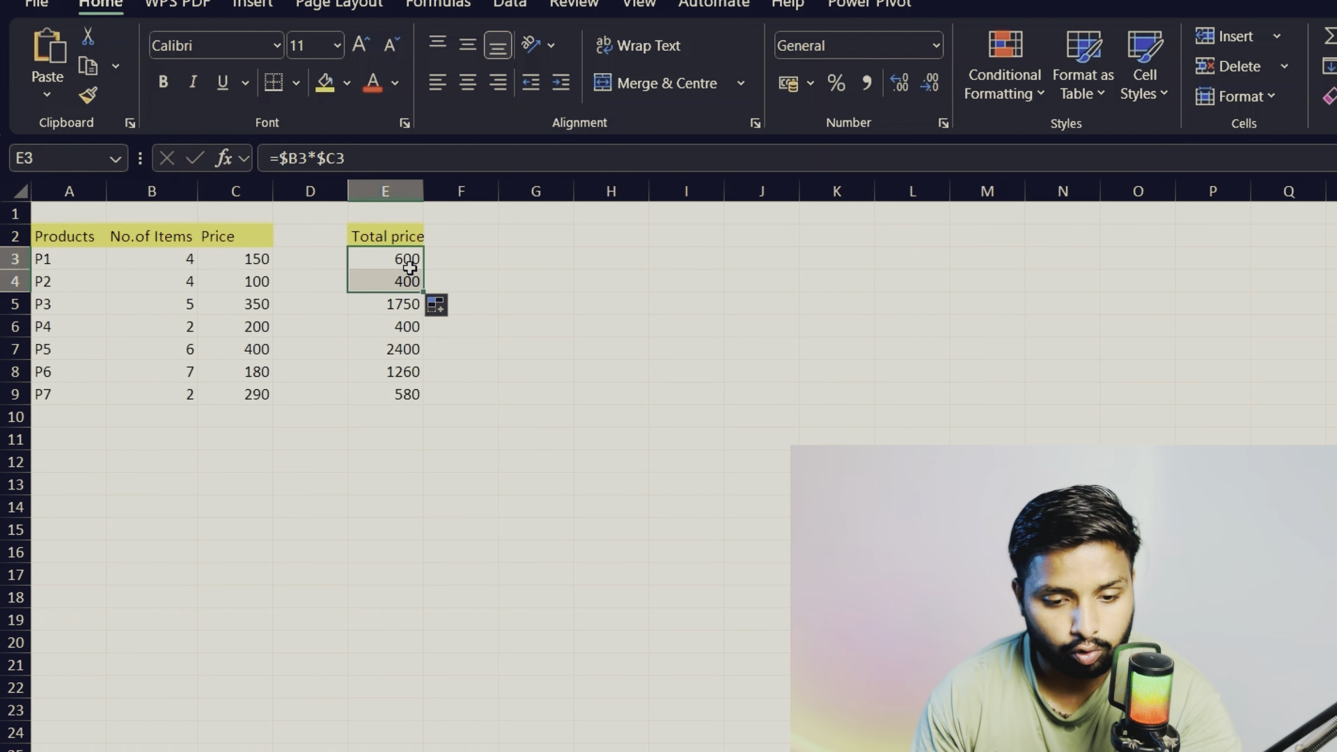
{"action": "left_click", "coordinate": [406, 280]}
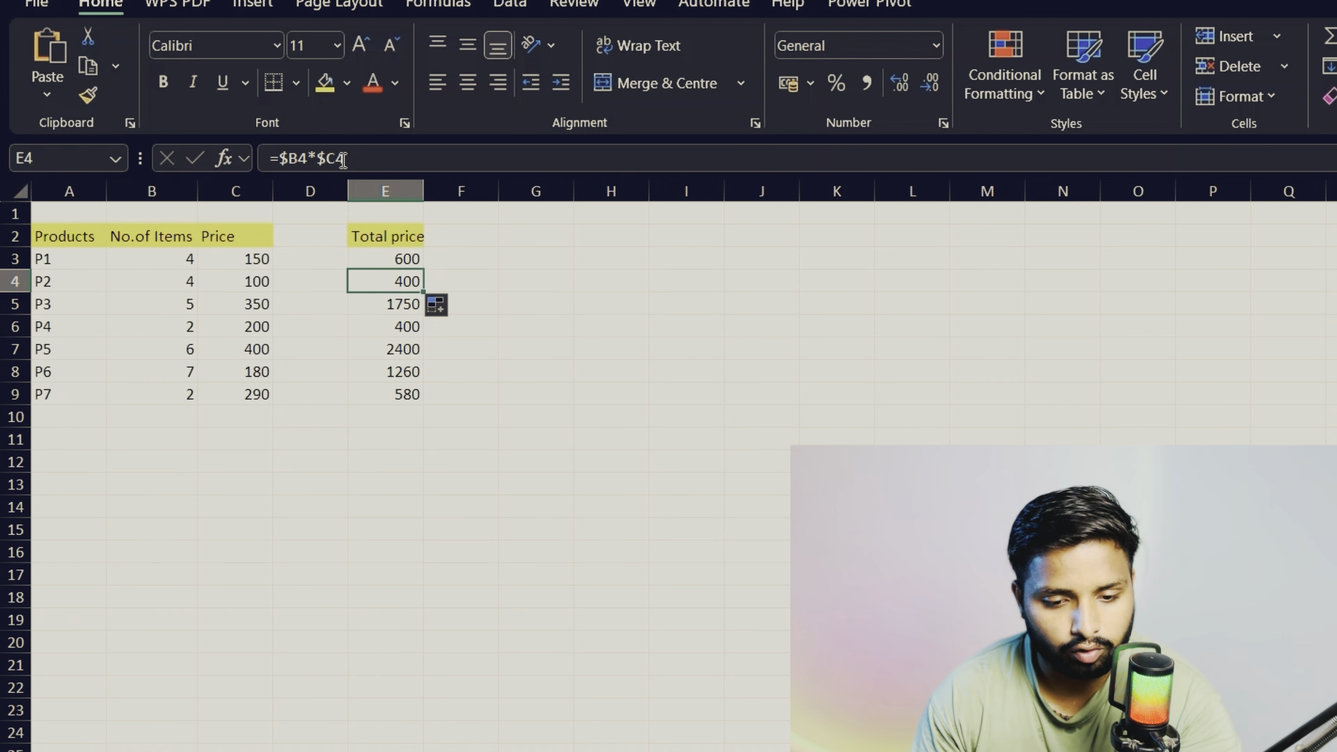
- In E3's formula, make the price reference fully absolute as $C$3
{"action": "left_click", "coordinate": [393, 257]}
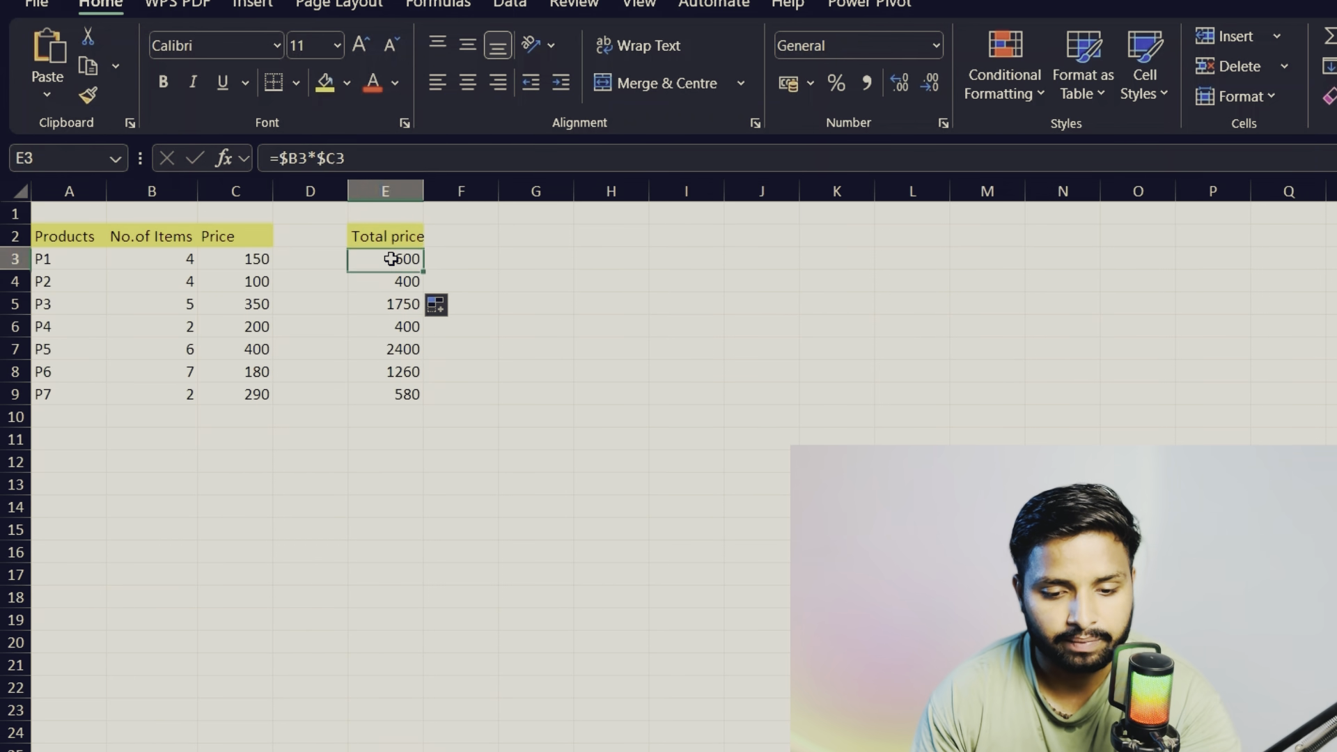
{"action": "left_click", "coordinate": [357, 158]}
{"action": "key", "text": "BackSpace"}
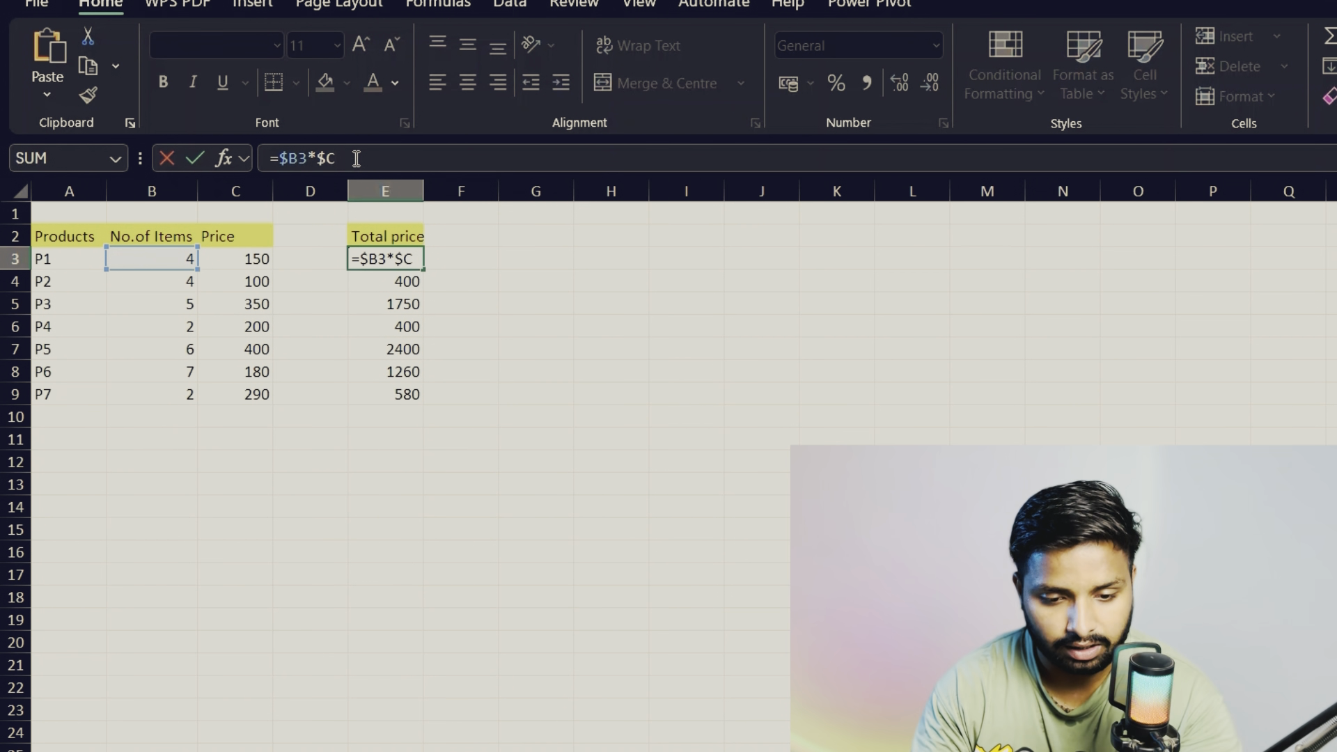
{"action": "type", "text": "3"}
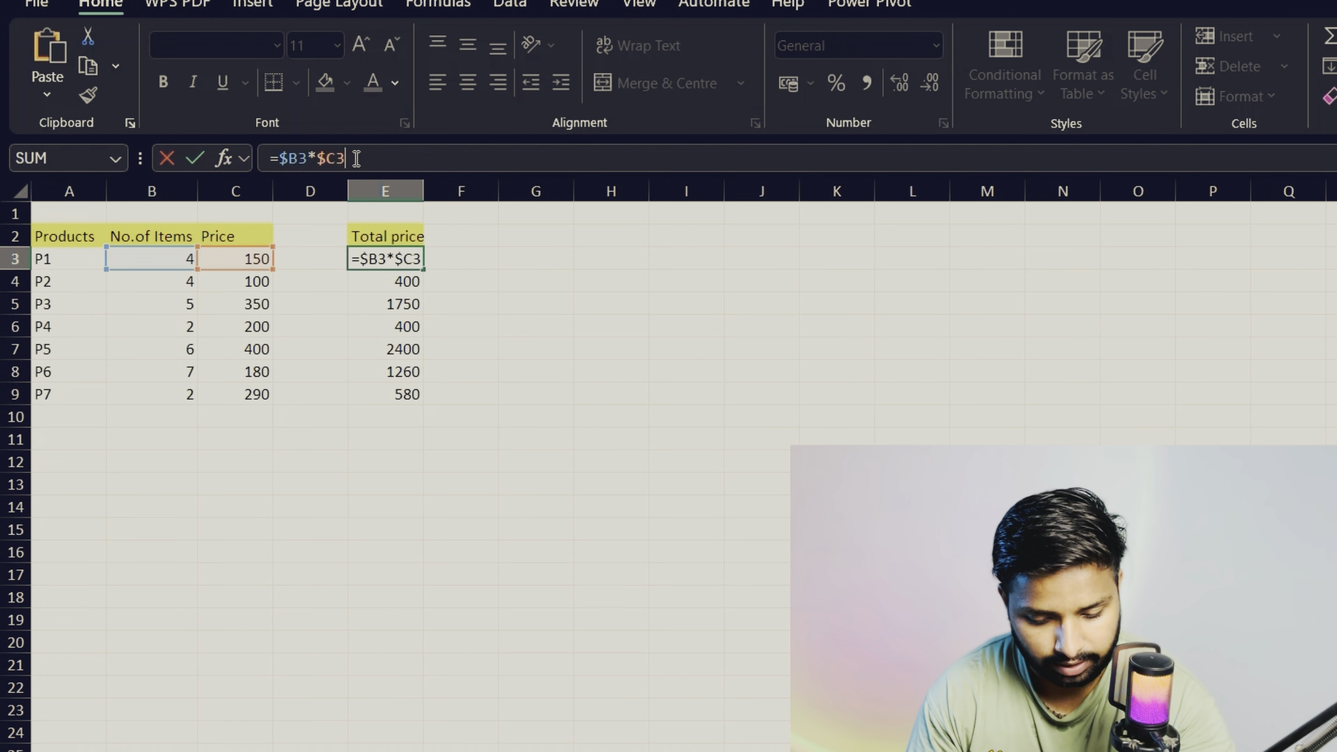
{"action": "key", "text": "F4"}
{"action": "key", "text": "F4"}
- Make the item count reference in E3 fully absolute as well, so the formula is =$B$3*$C$3
{"action": "left_click", "coordinate": [310, 159]}
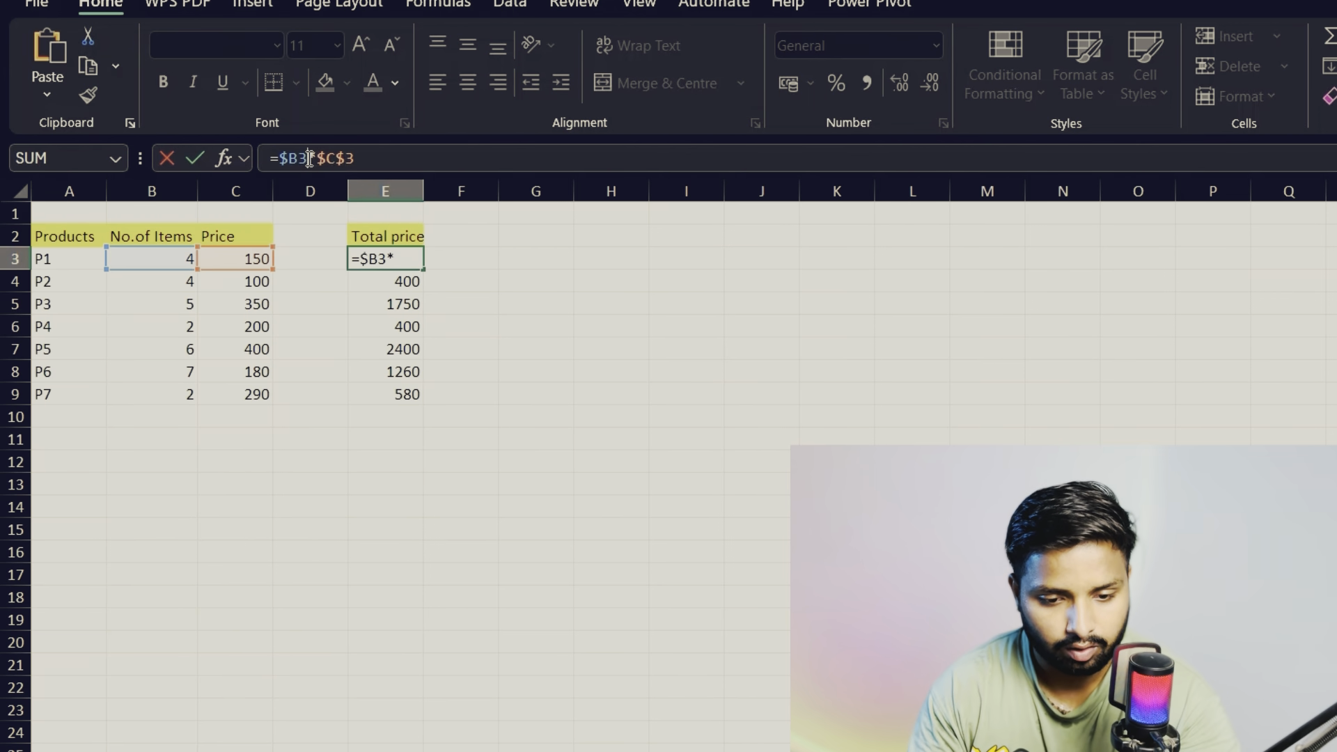
{"action": "key", "text": "BackSpace"}
{"action": "type", "text": "$"}
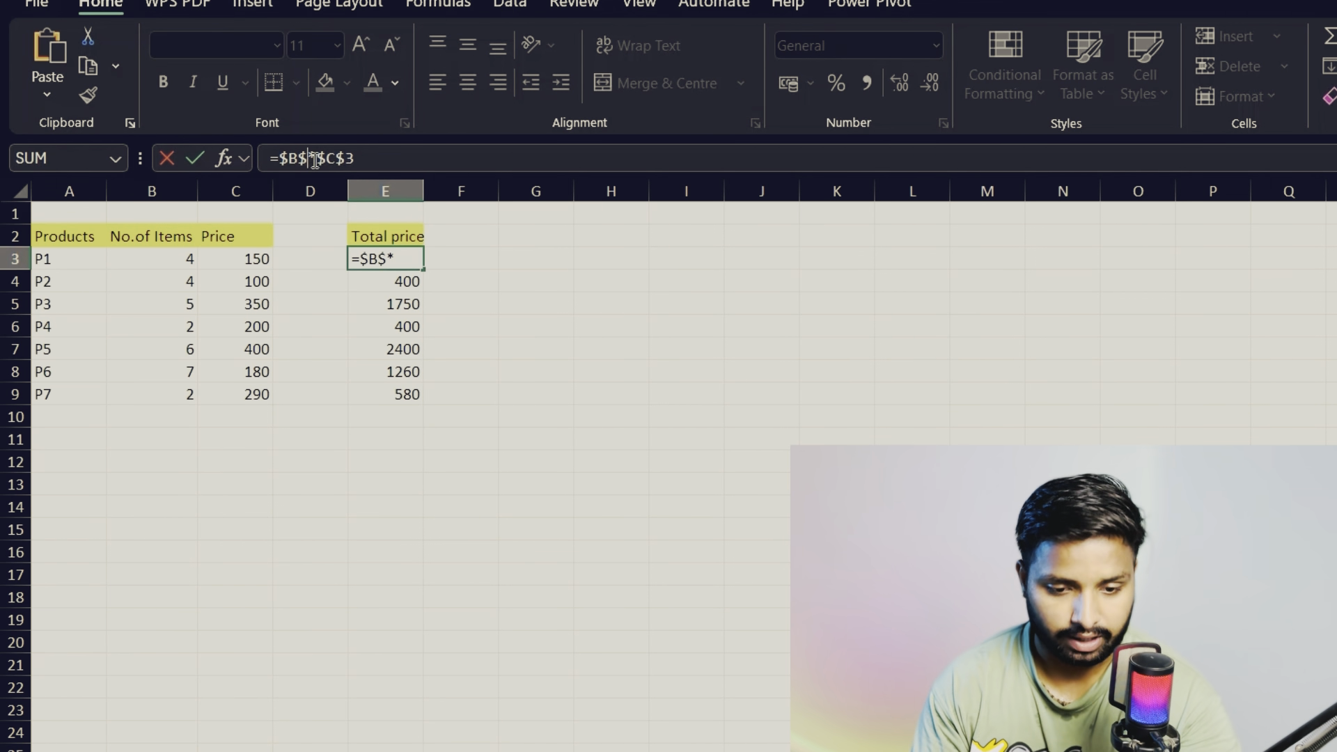
{"action": "key", "text": "Return"}
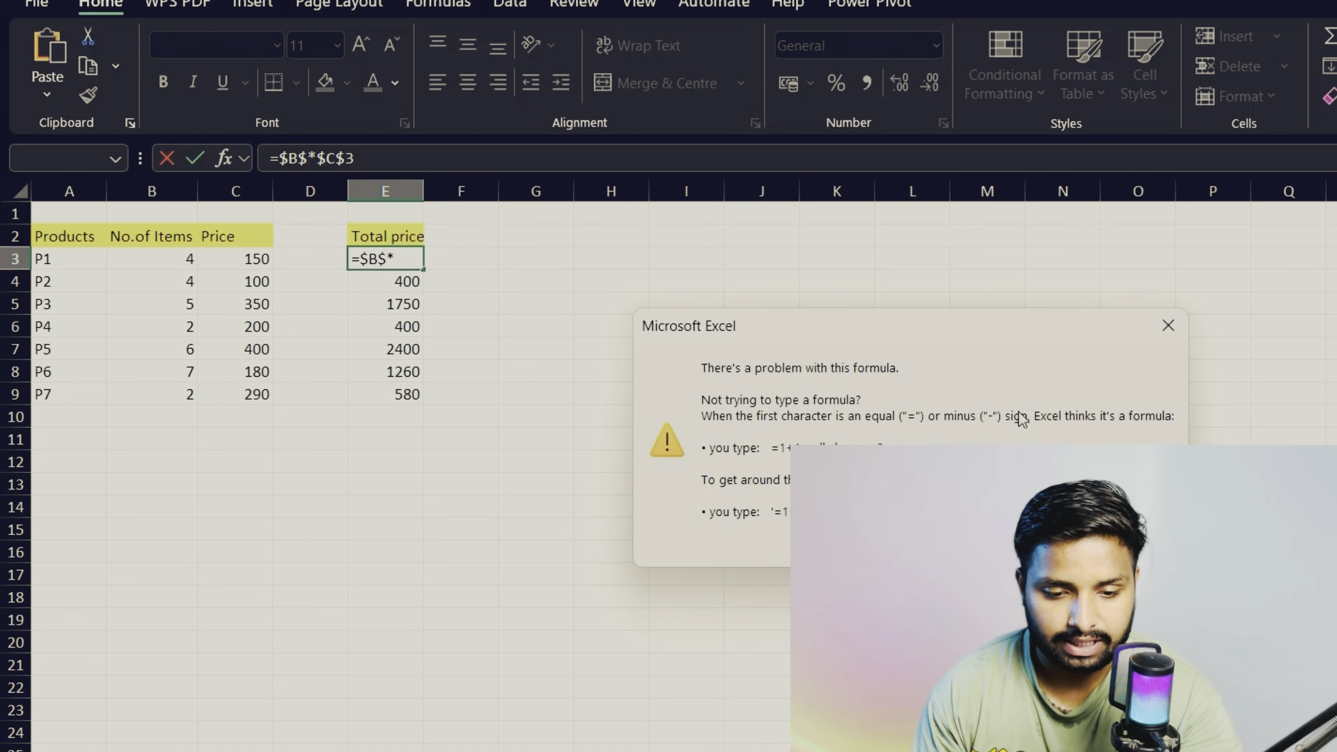
{"action": "left_click", "coordinate": [1168, 326]}
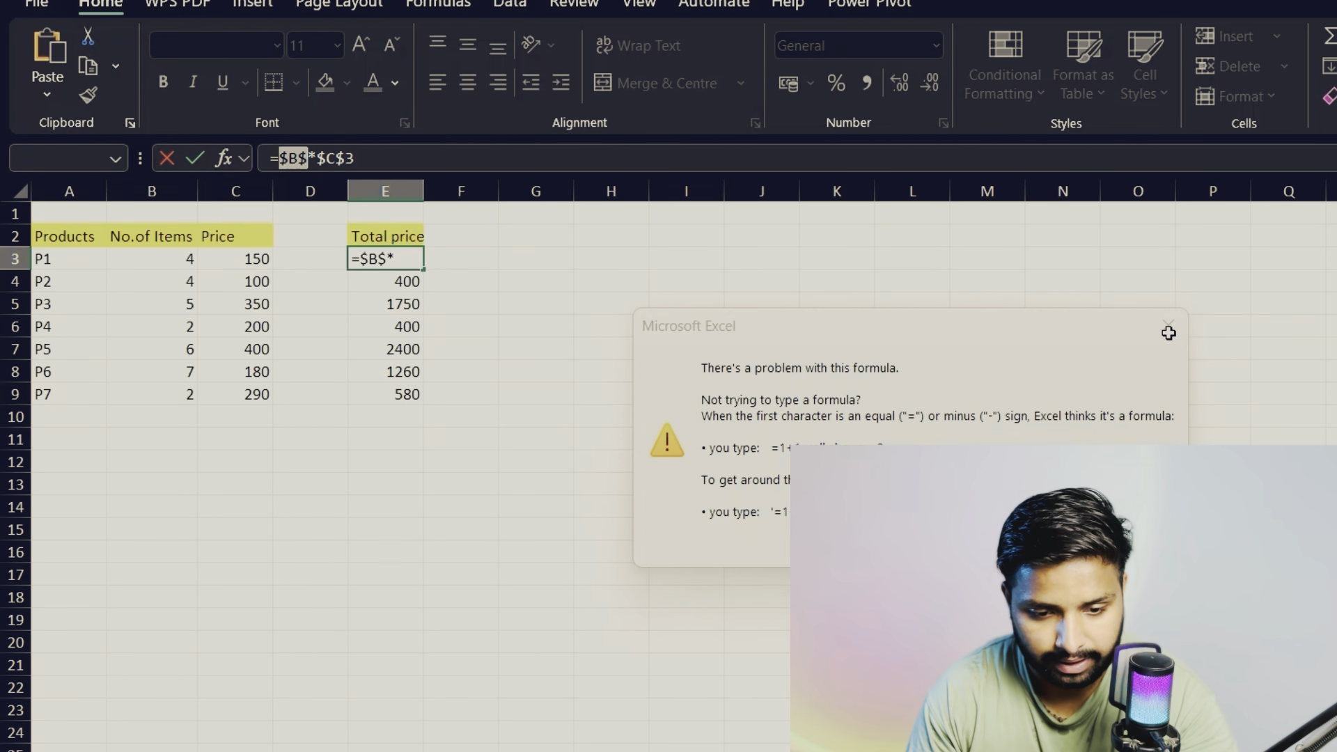
{"action": "left_click", "coordinate": [308, 158]}
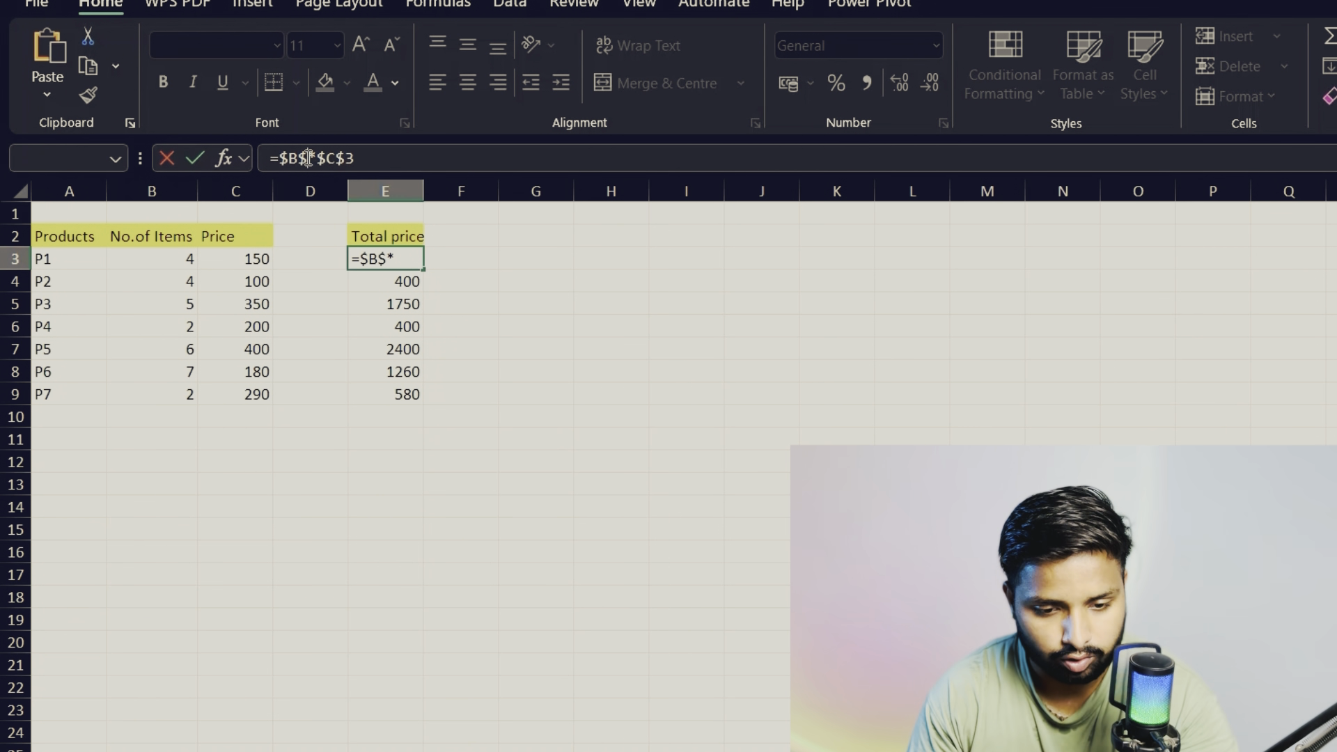
{"action": "type", "text": "3"}
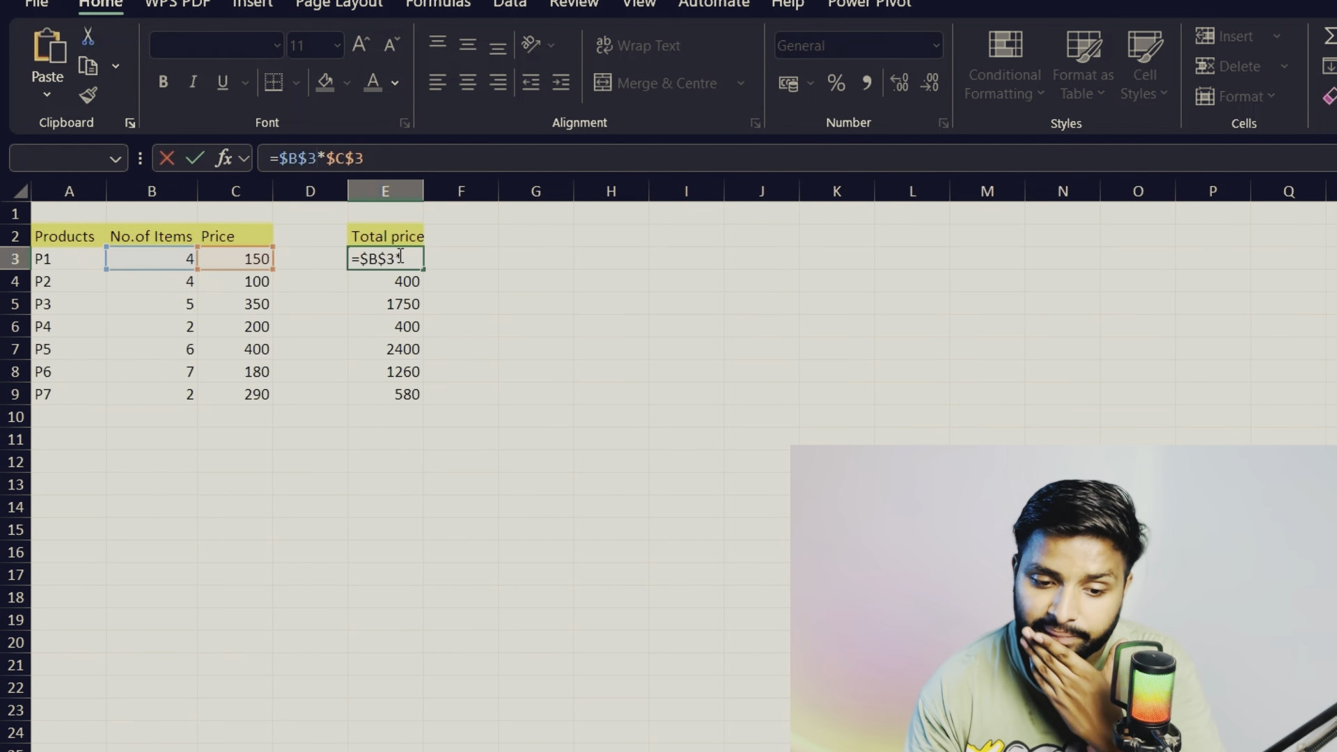
{"action": "key", "text": "Return"}
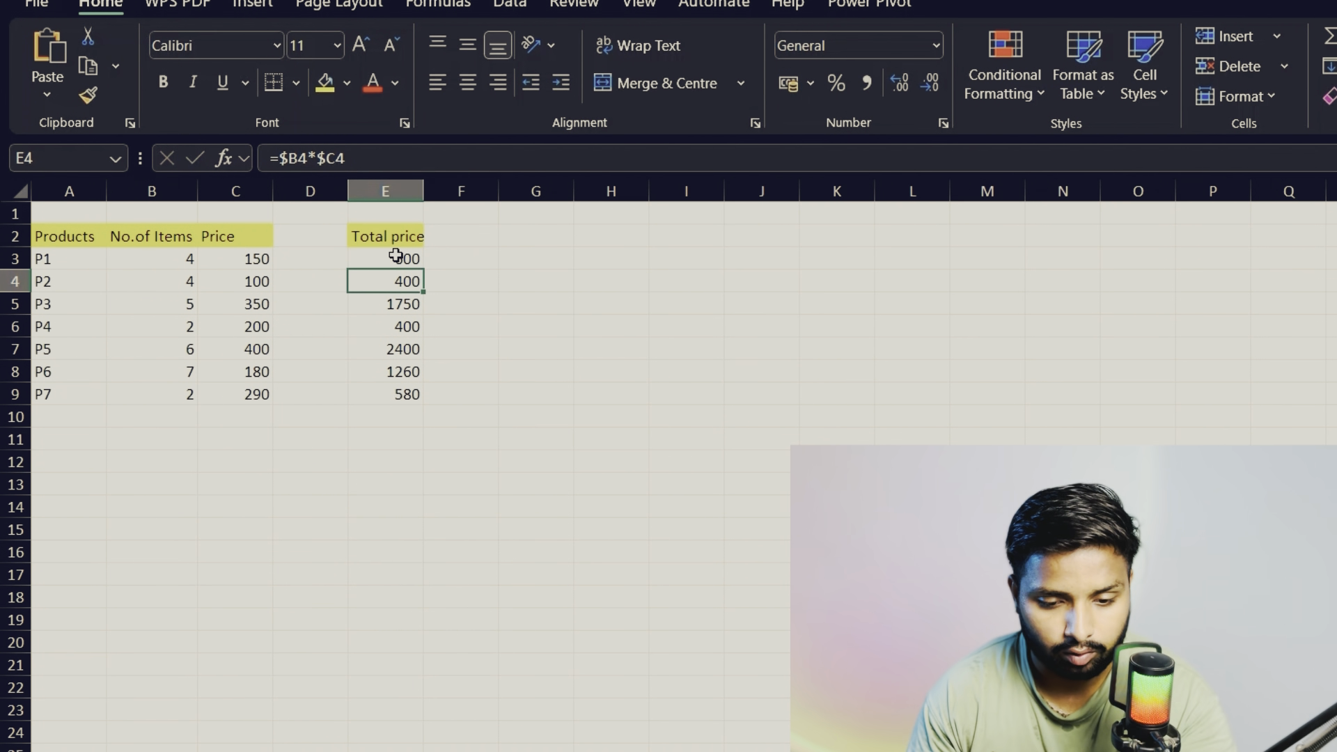
- Fill the absolute formula from E3 down to E9 and compare the copied formulas in the column with E3
{"action": "left_click", "coordinate": [402, 259]}
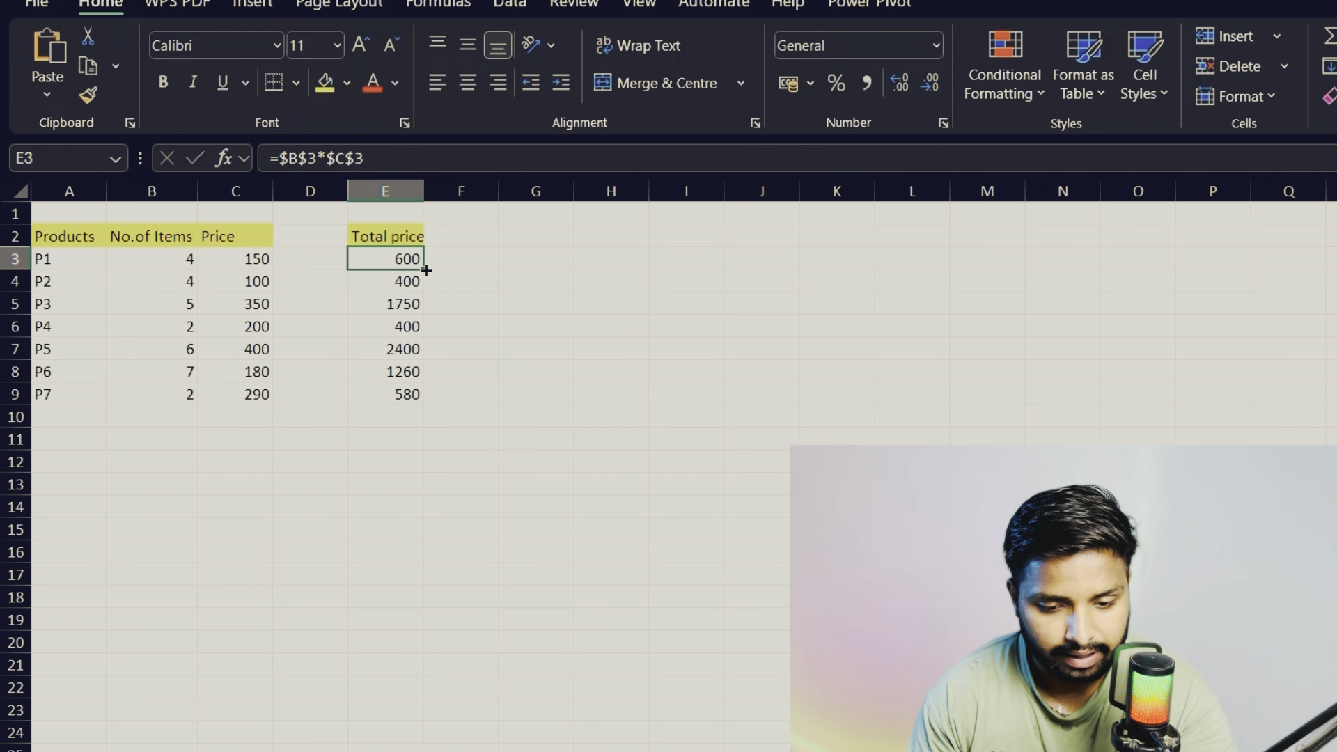
{"action": "left_click_drag", "start_coordinate": [422, 271], "coordinate": [417, 397]}
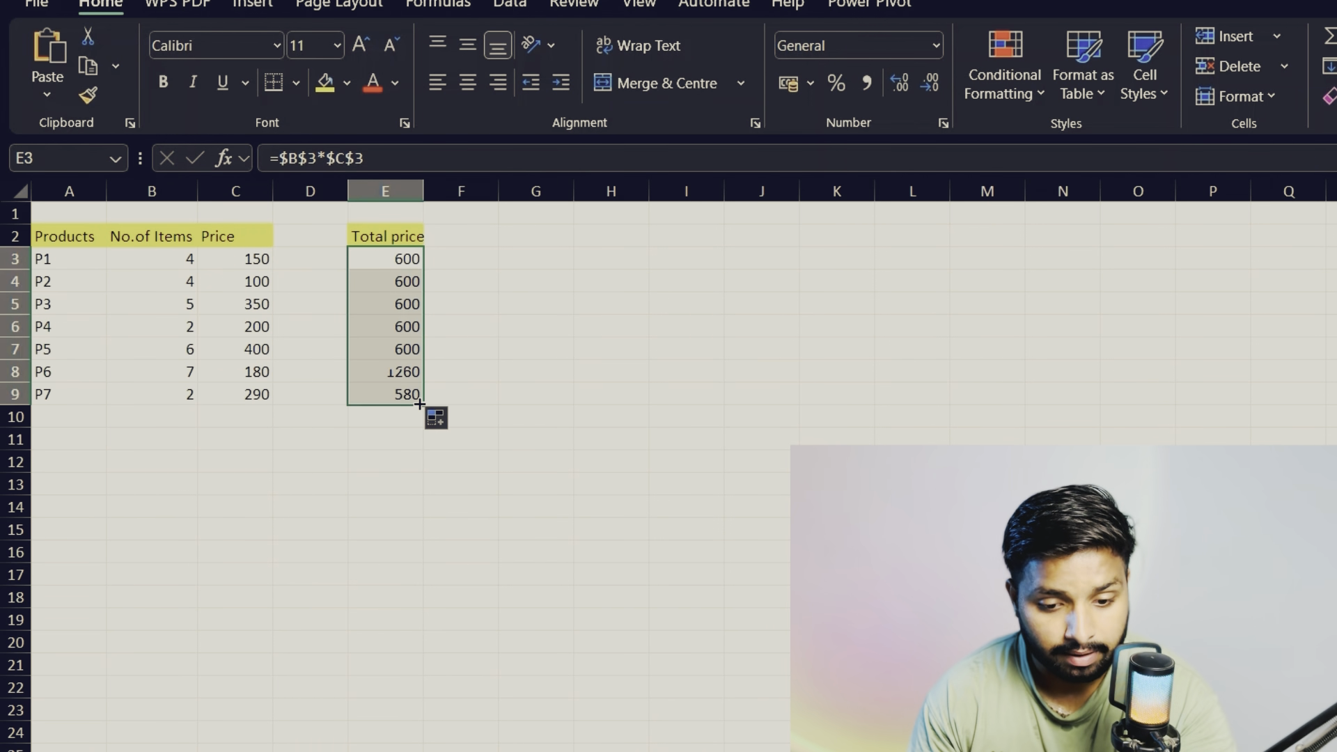
{"action": "left_click", "coordinate": [408, 282]}
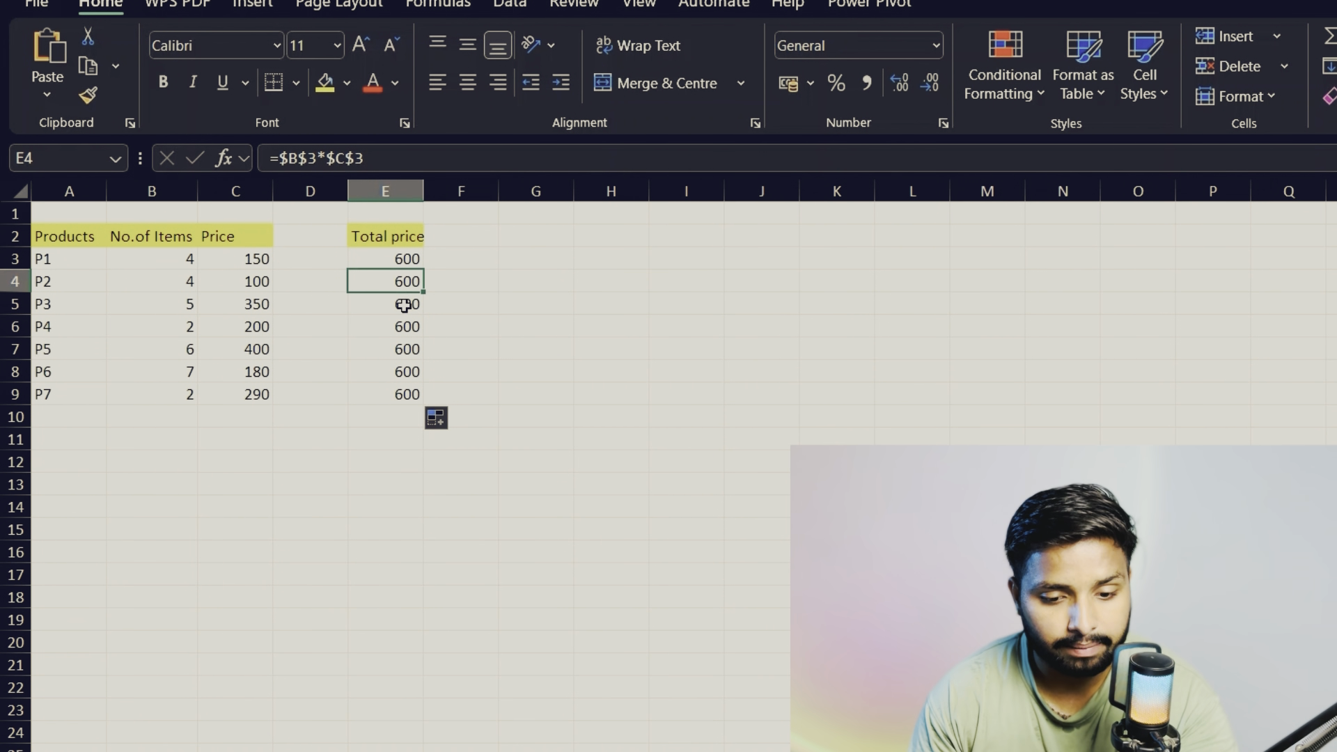
{"action": "left_click", "coordinate": [401, 310]}
{"action": "left_click", "coordinate": [400, 328]}
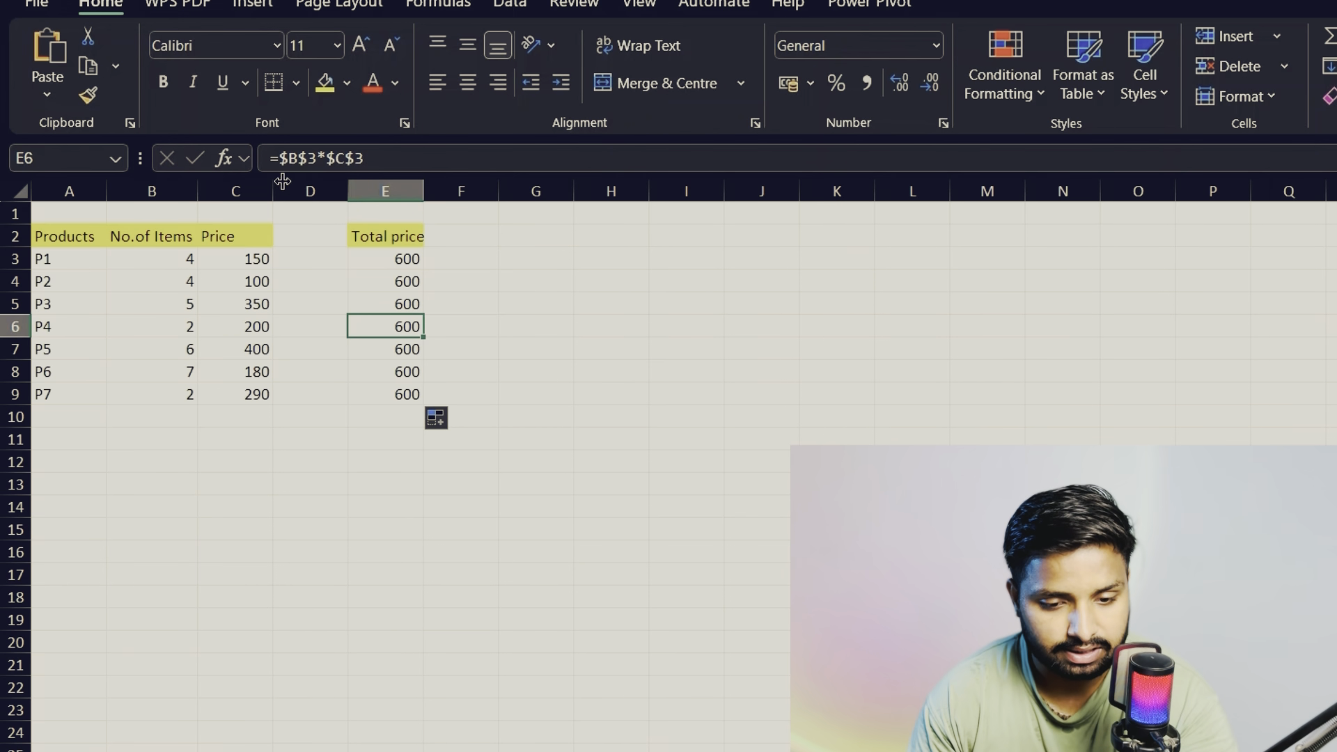
{"action": "left_click", "coordinate": [369, 265]}
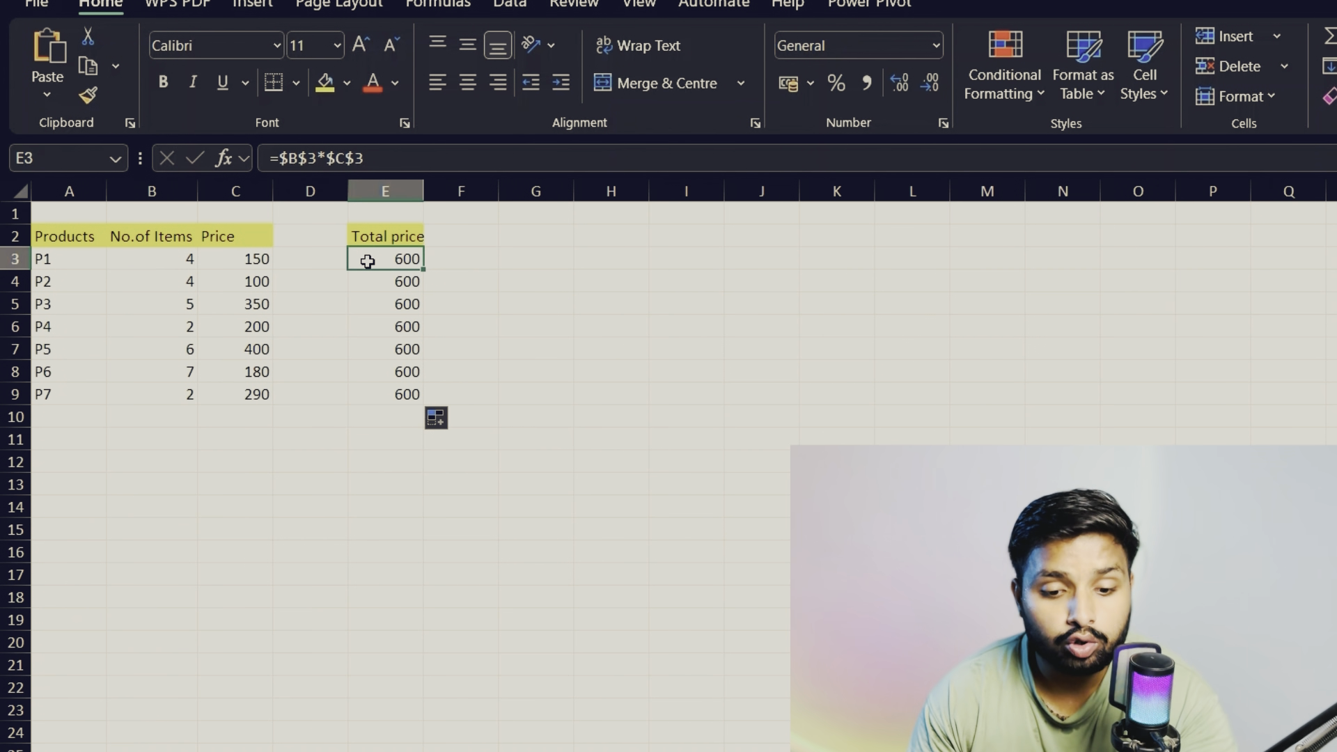
{"action": "left_click", "coordinate": [404, 280]}
{"action": "left_click", "coordinate": [403, 305]}
{"action": "left_click", "coordinate": [396, 341]}
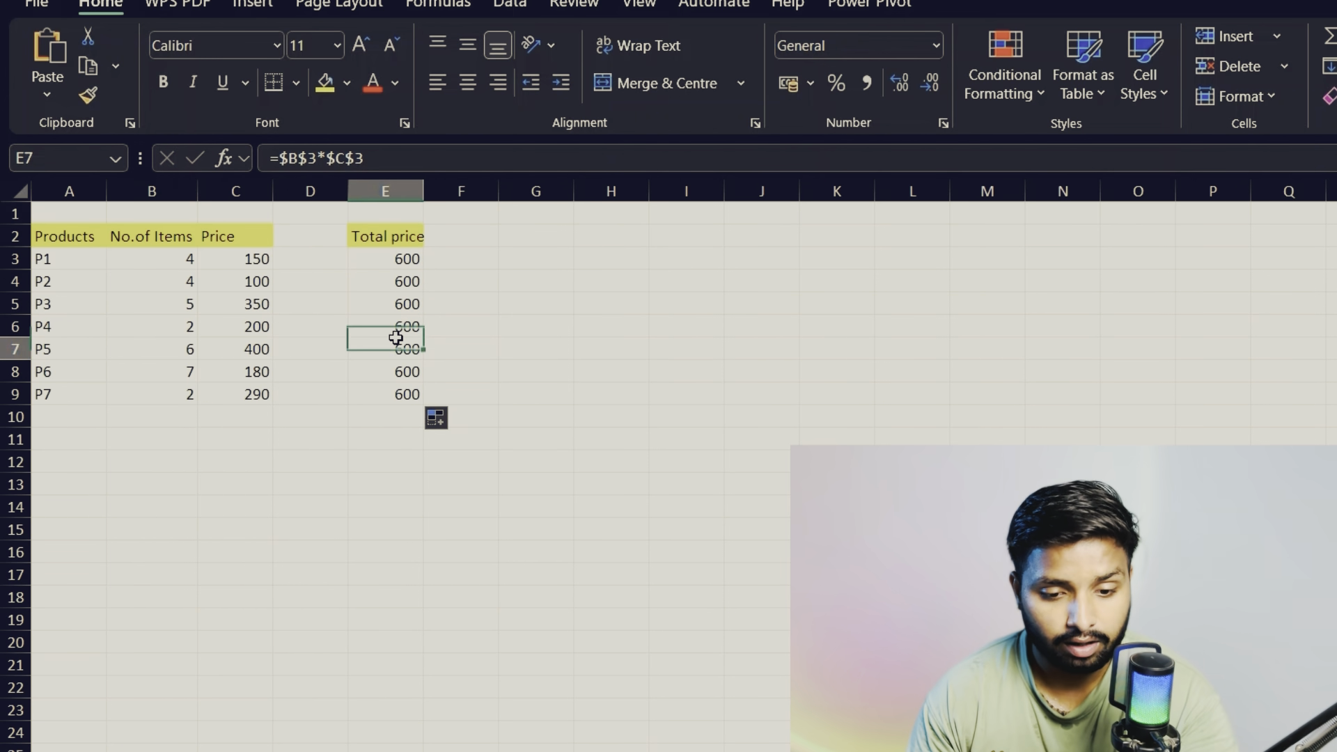
- Fill the absolute formula from E3 across into F3, and refill it down to E5
{"action": "left_click", "coordinate": [403, 264]}
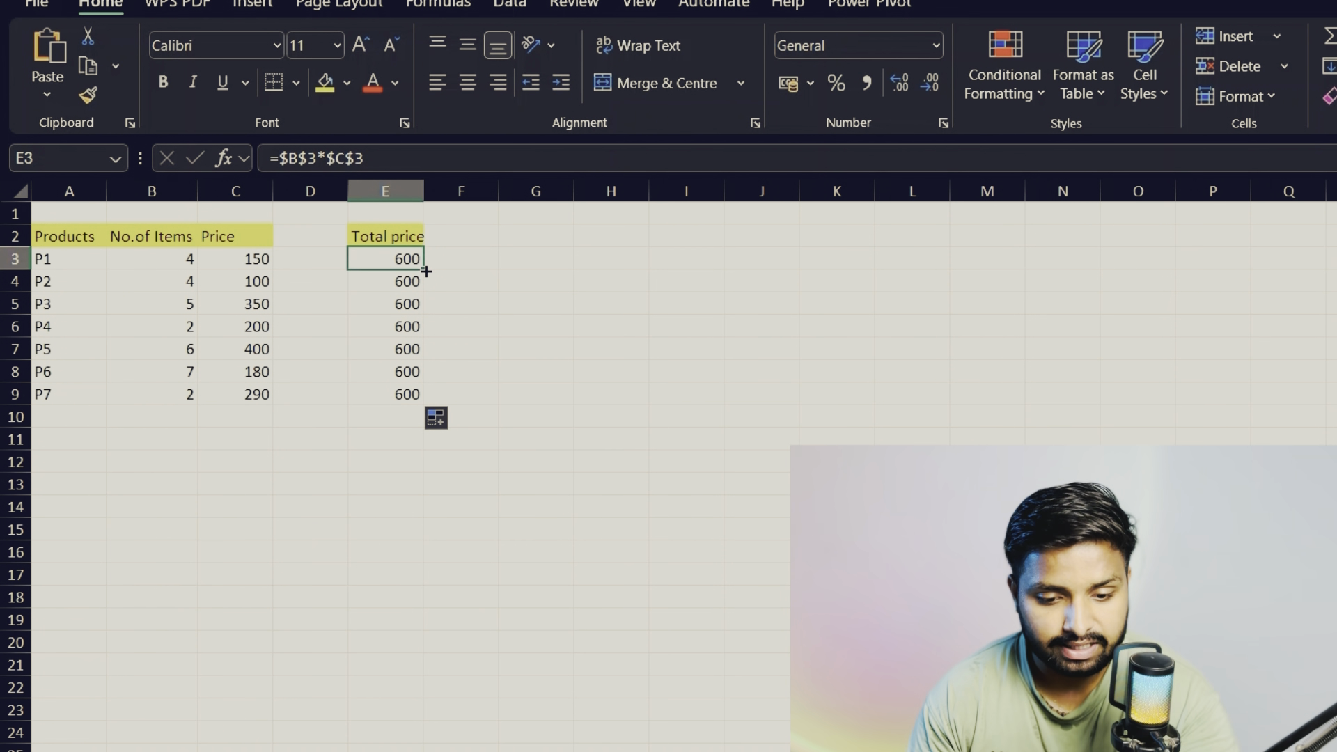
{"action": "left_click_drag", "start_coordinate": [426, 270], "coordinate": [490, 268]}
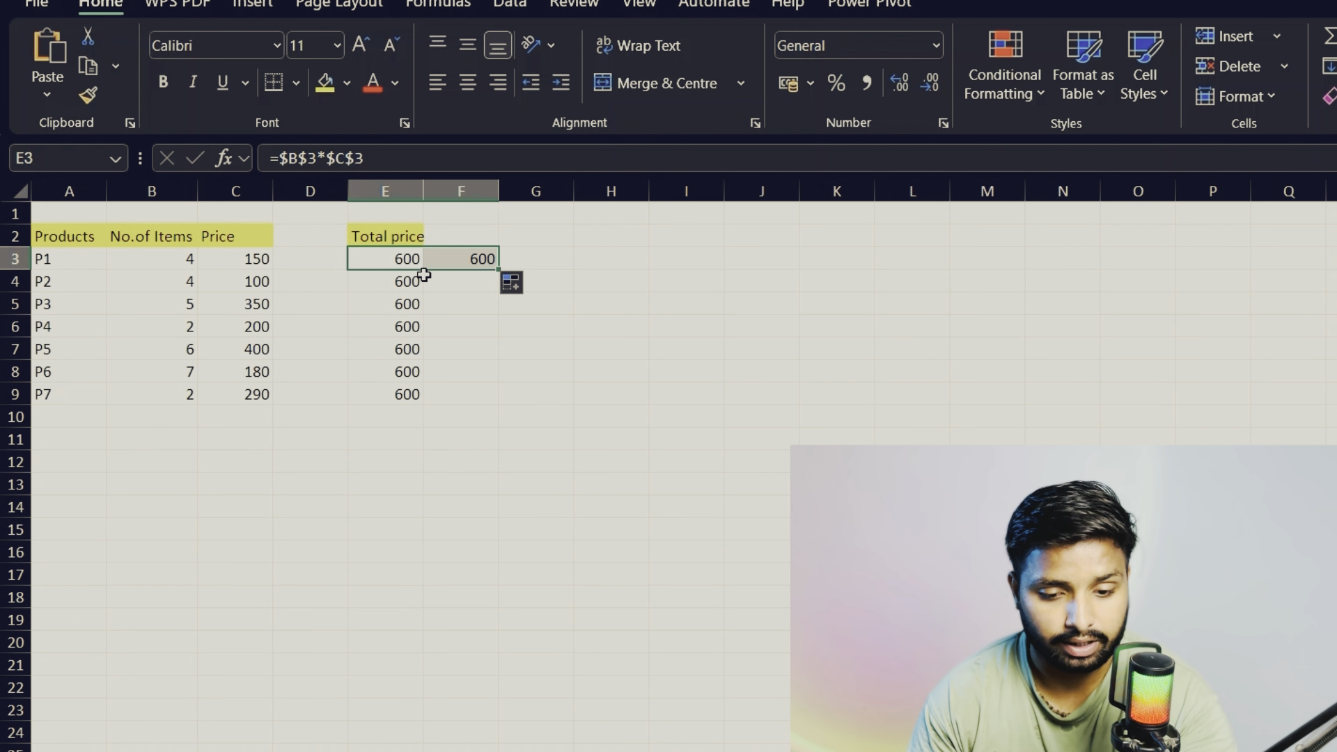
{"action": "left_click", "coordinate": [404, 259]}
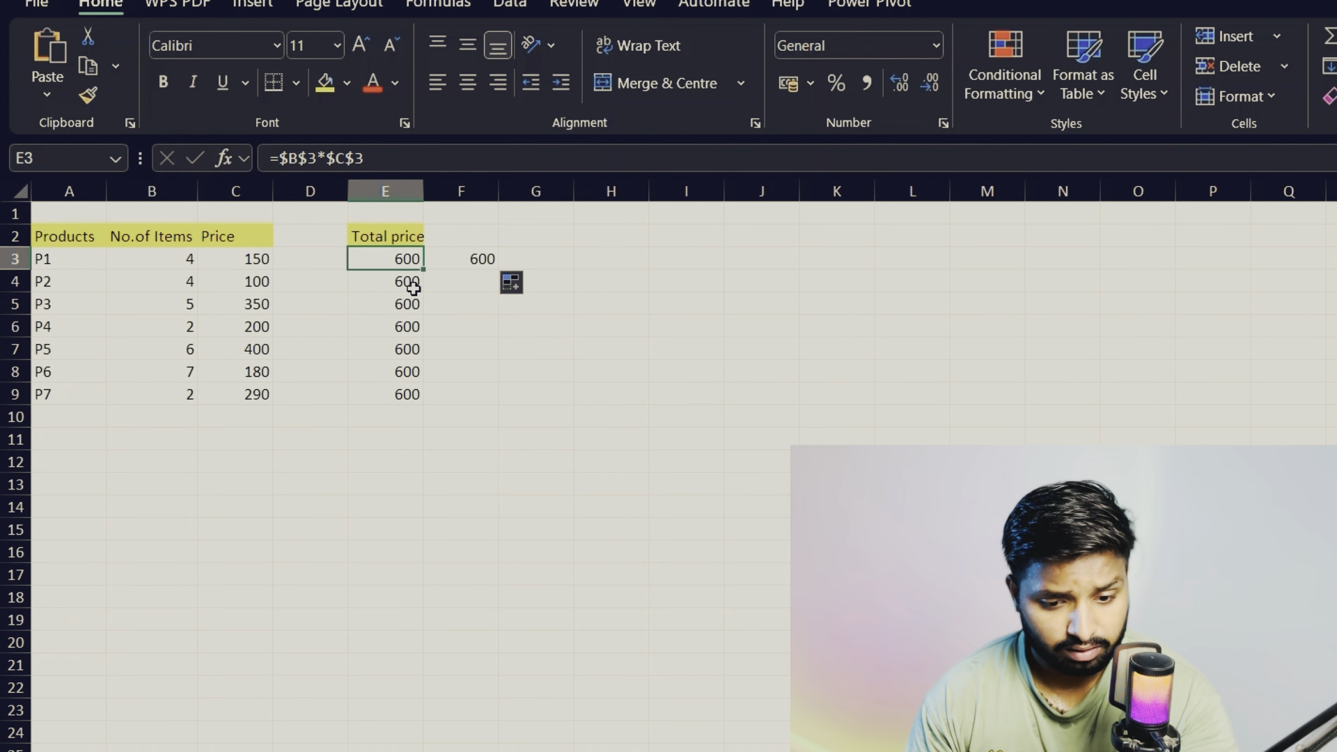
{"action": "left_click_drag", "start_coordinate": [427, 270], "coordinate": [425, 309]}
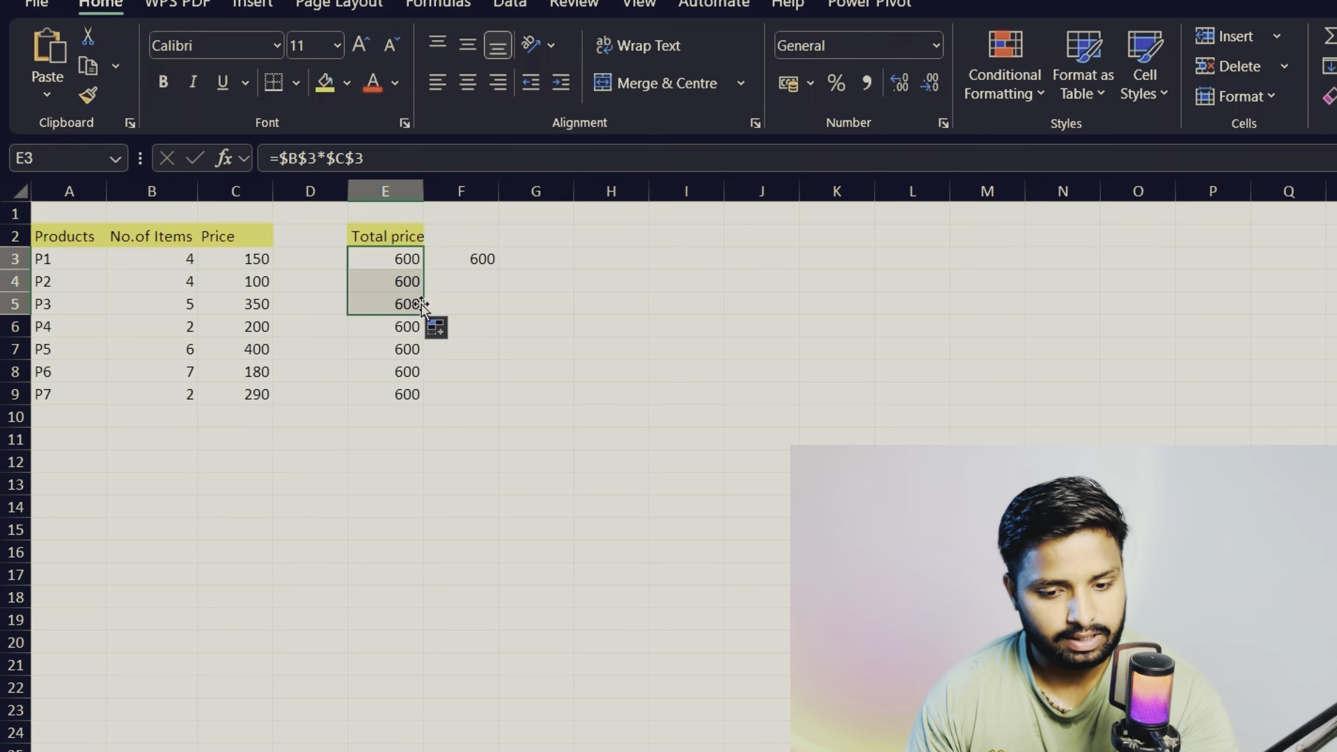
- Compare the absolute formulas in E4 and E5 with the item counts and prices in their own rows
{"action": "left_click", "coordinate": [411, 283]}
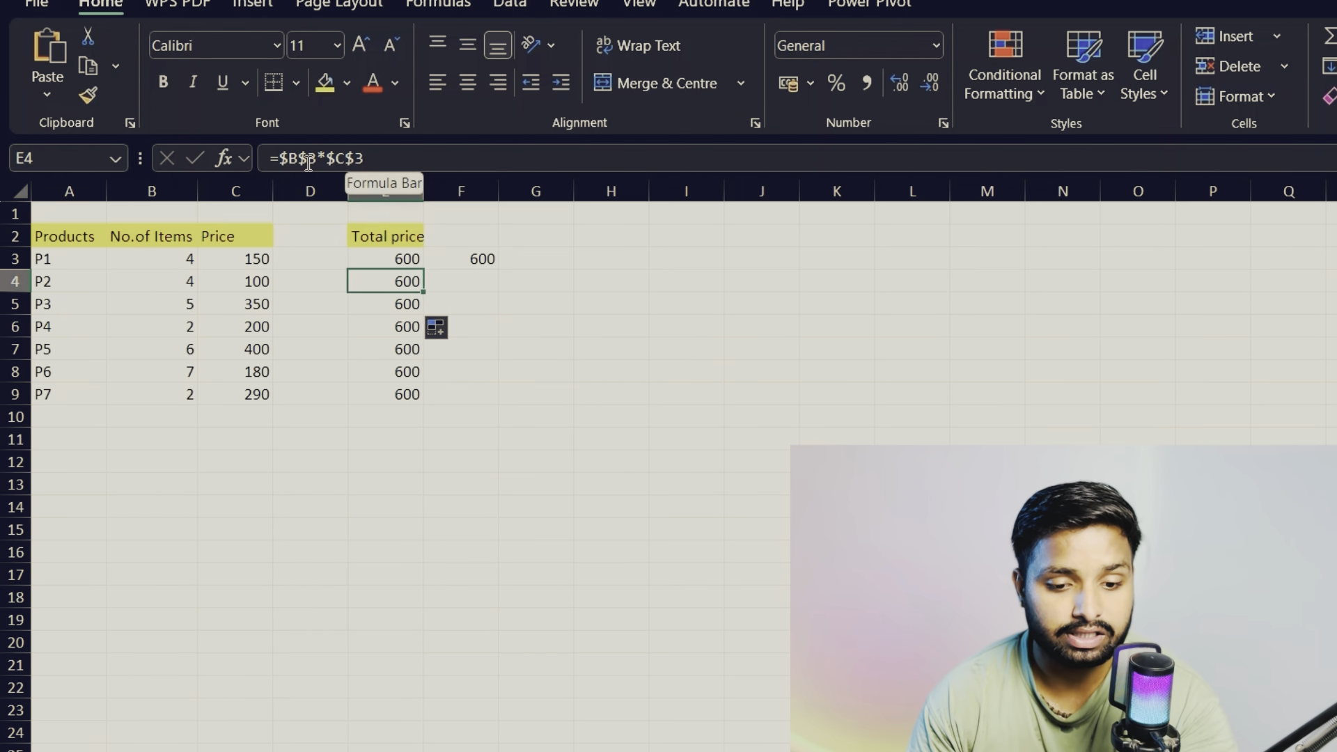
{"action": "left_click", "coordinate": [244, 282]}
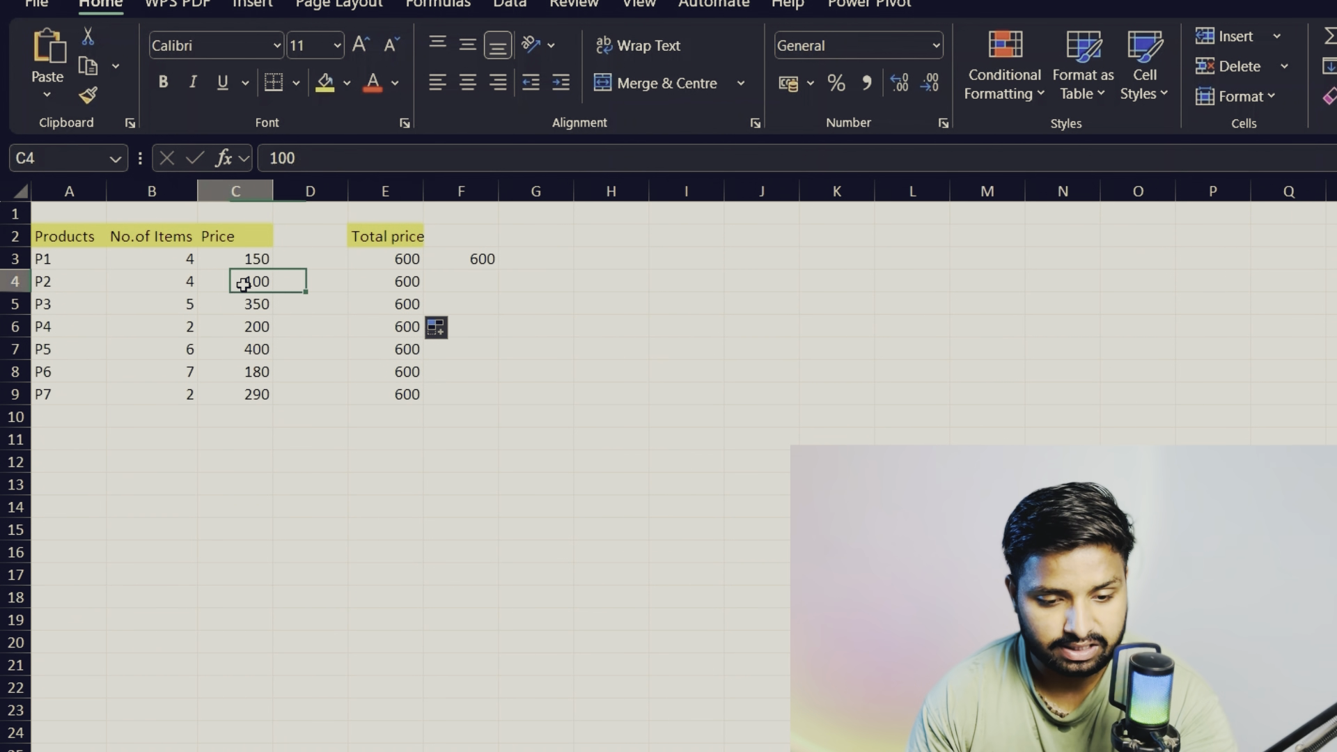
{"action": "left_click", "coordinate": [173, 282]}
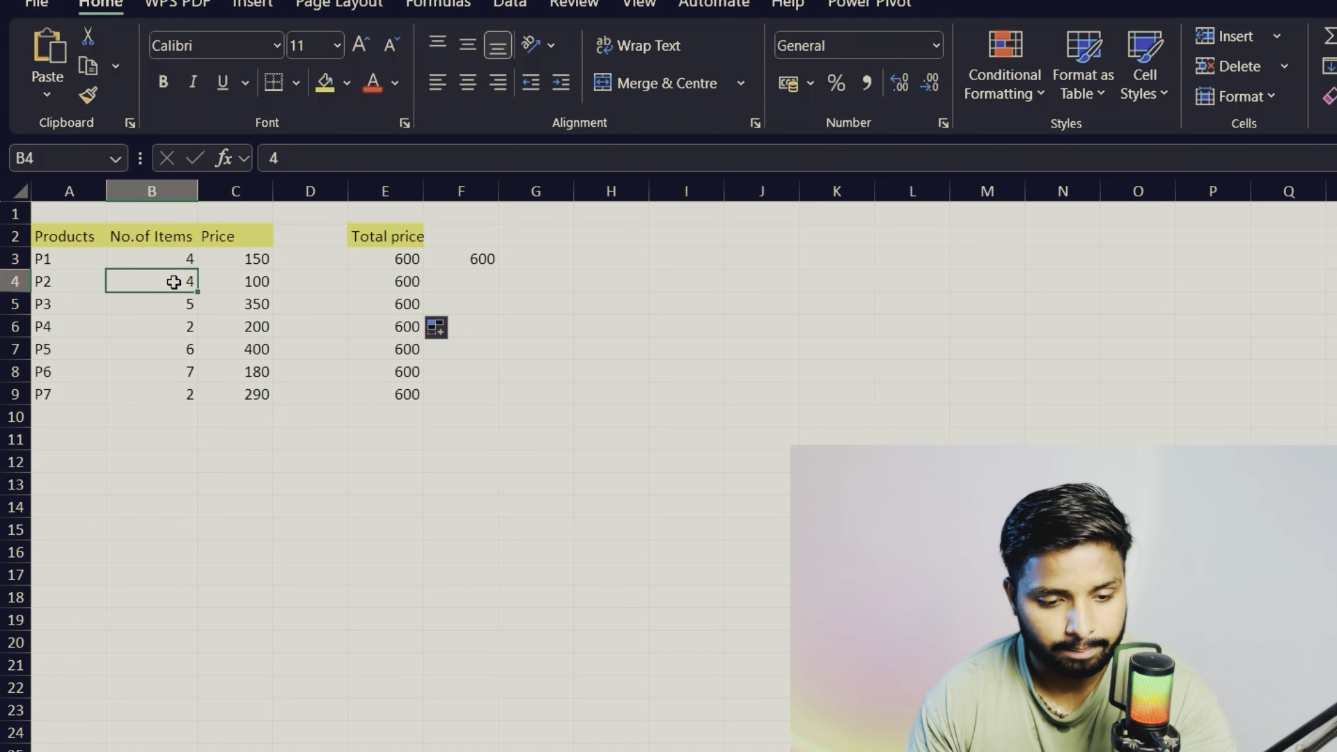
{"action": "left_click", "coordinate": [261, 309]}
{"action": "left_click", "coordinate": [194, 304]}
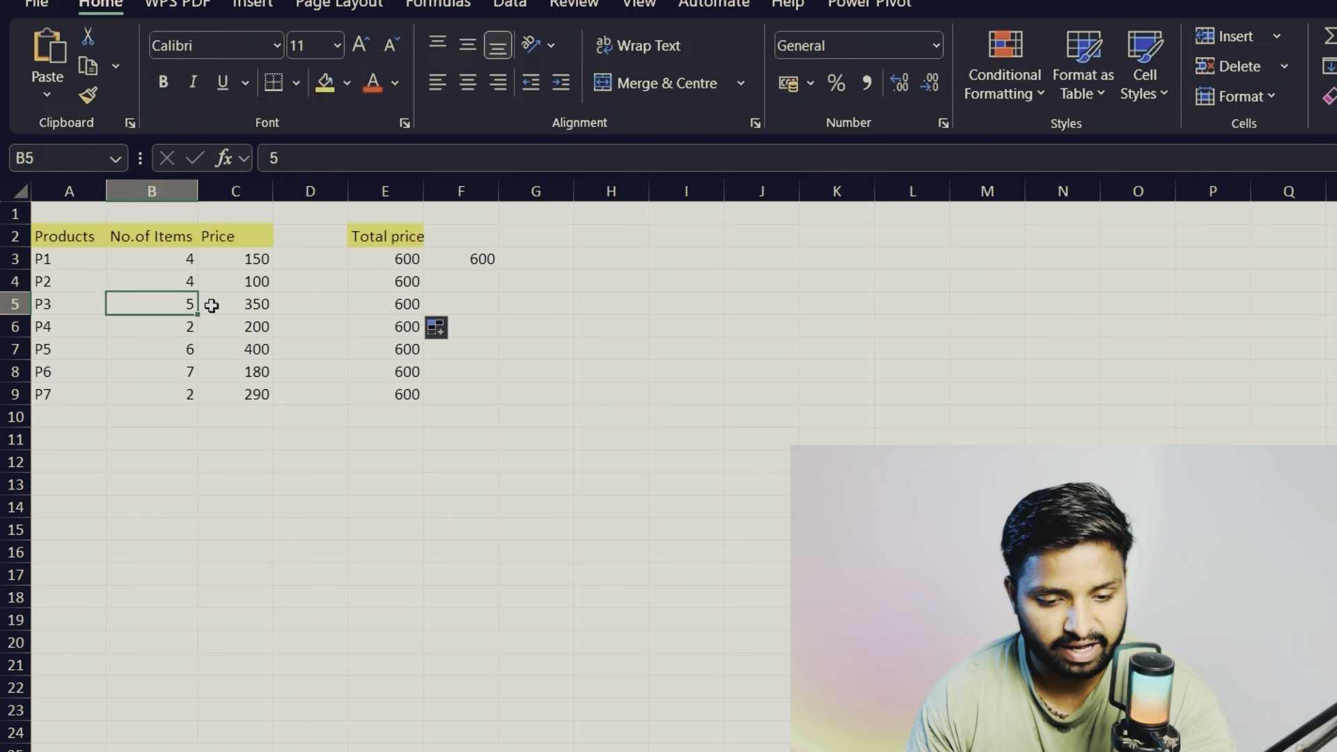
{"action": "left_click", "coordinate": [220, 304]}
{"action": "left_click", "coordinate": [369, 305]}
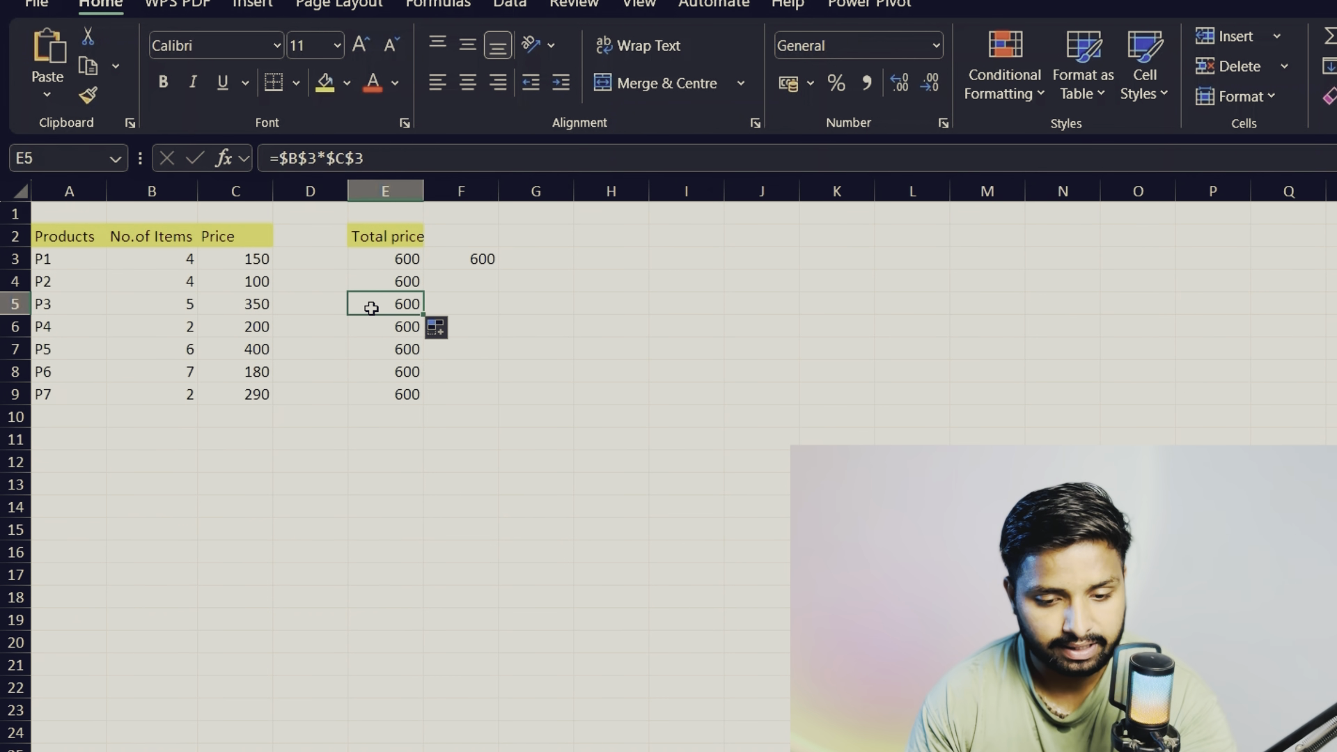
- Change E3's formula back to the column-locked =$B3*$C3 and fill it down to E9
{"action": "left_click", "coordinate": [393, 263]}
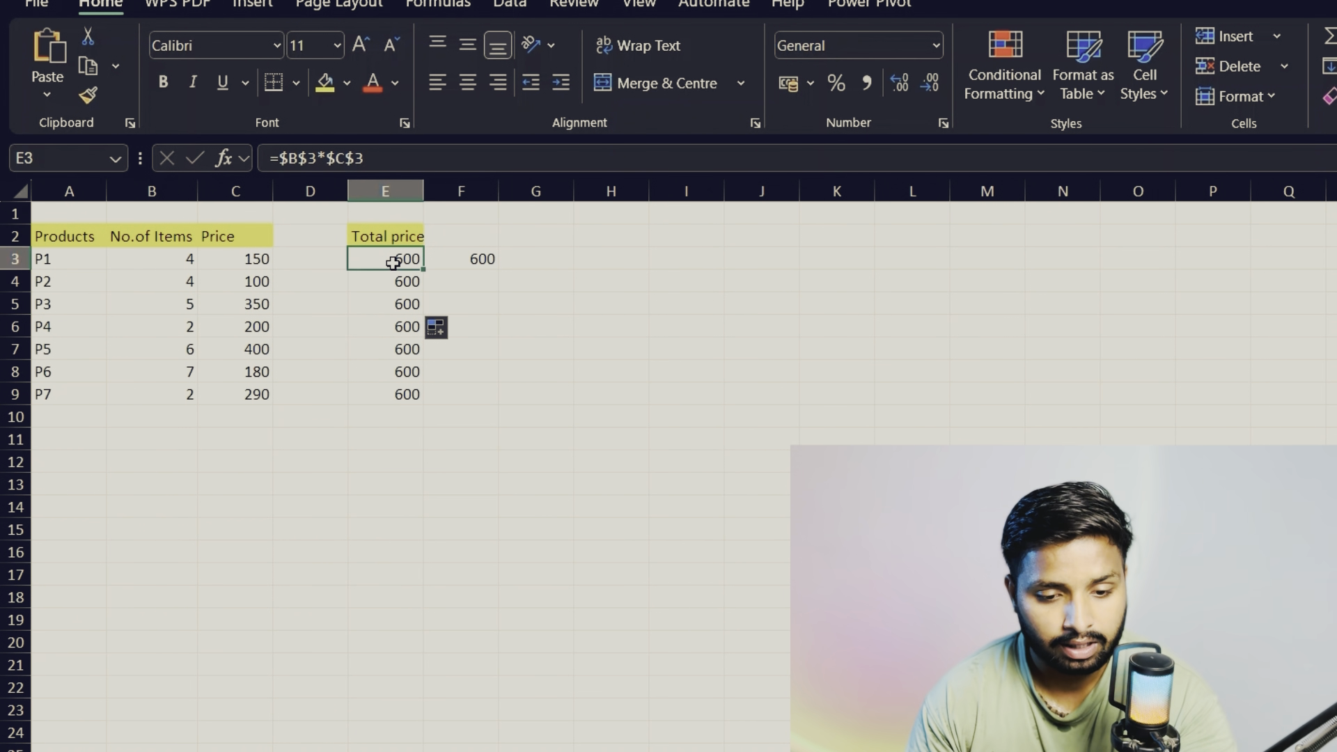
{"action": "left_click", "coordinate": [355, 159]}
{"action": "key", "text": "BackSpace"}
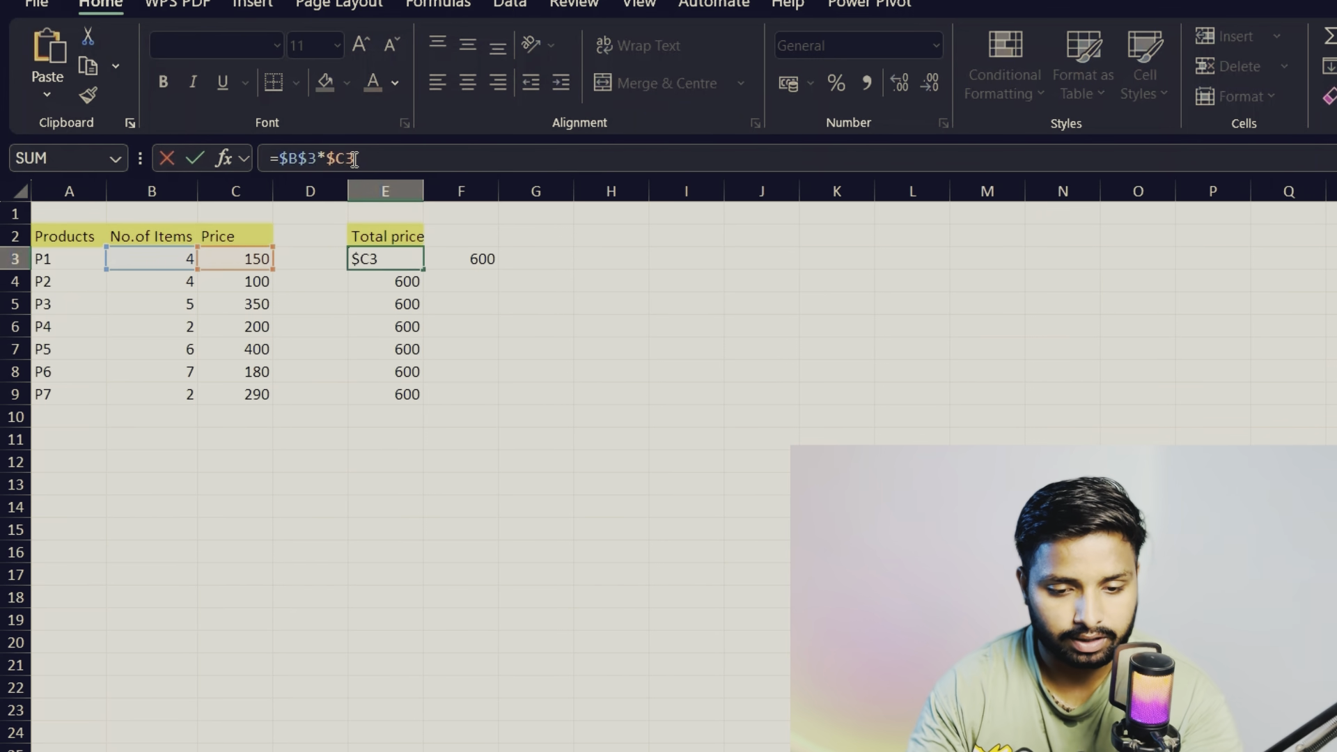
{"action": "left_click", "coordinate": [306, 159]}
{"action": "key", "text": "BackSpace"}
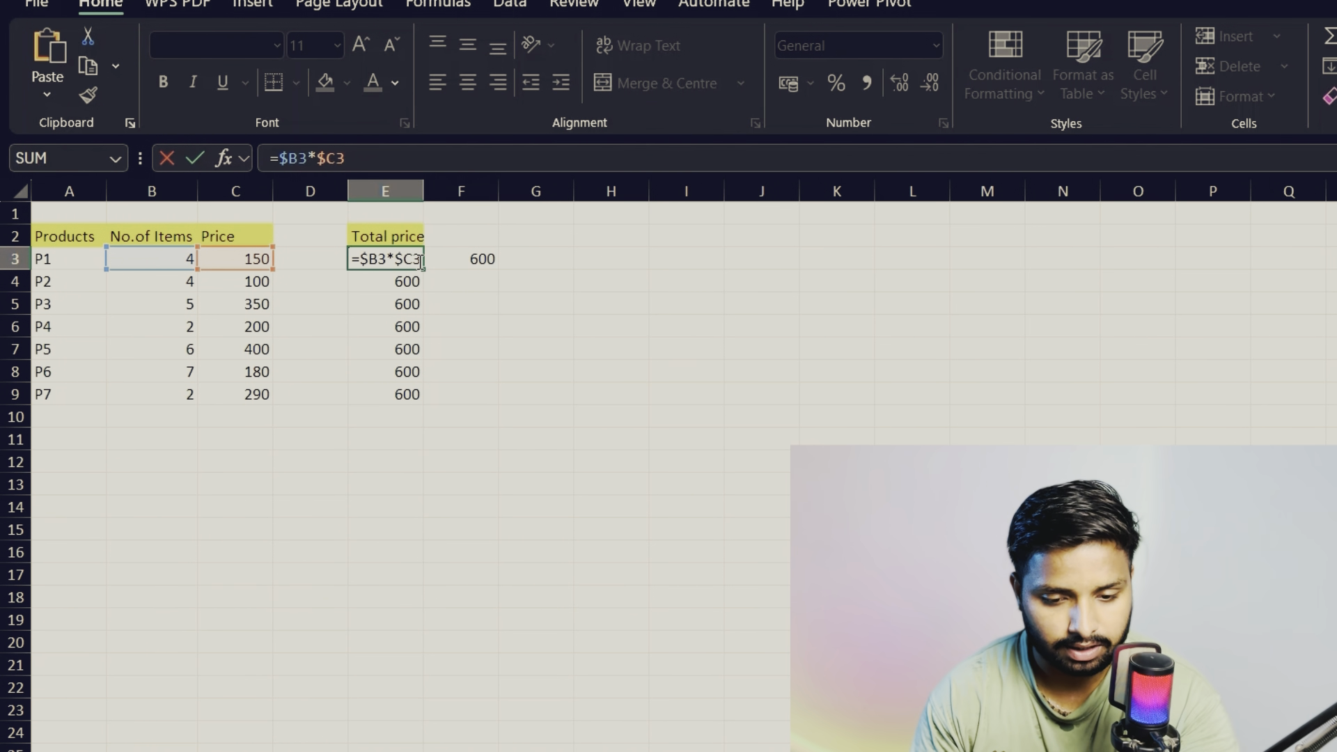
{"action": "left_click_drag", "start_coordinate": [424, 273], "coordinate": [421, 399]}
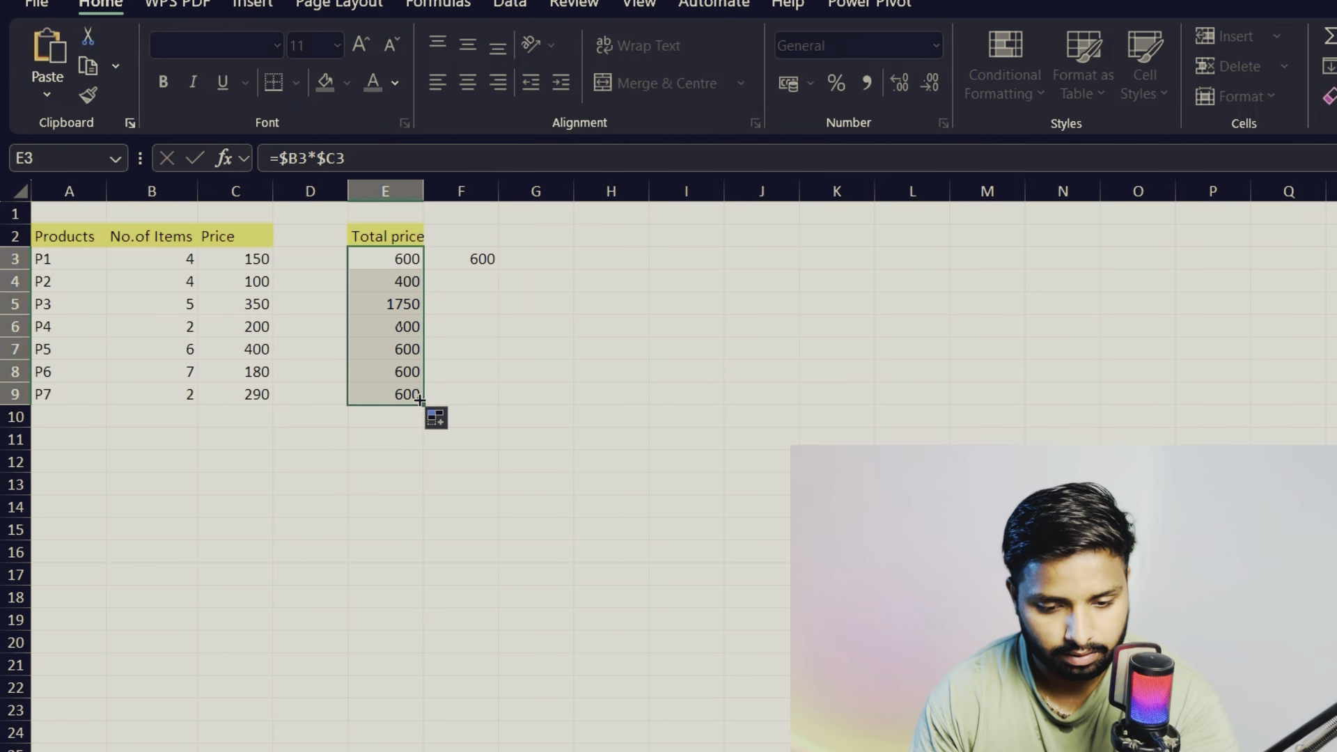
- Clear the old copy in F3, and change the formula in E3 to the row-locked =B$3*C$3
{"action": "left_click", "coordinate": [479, 260]}
{"action": "key", "text": "Delete"}
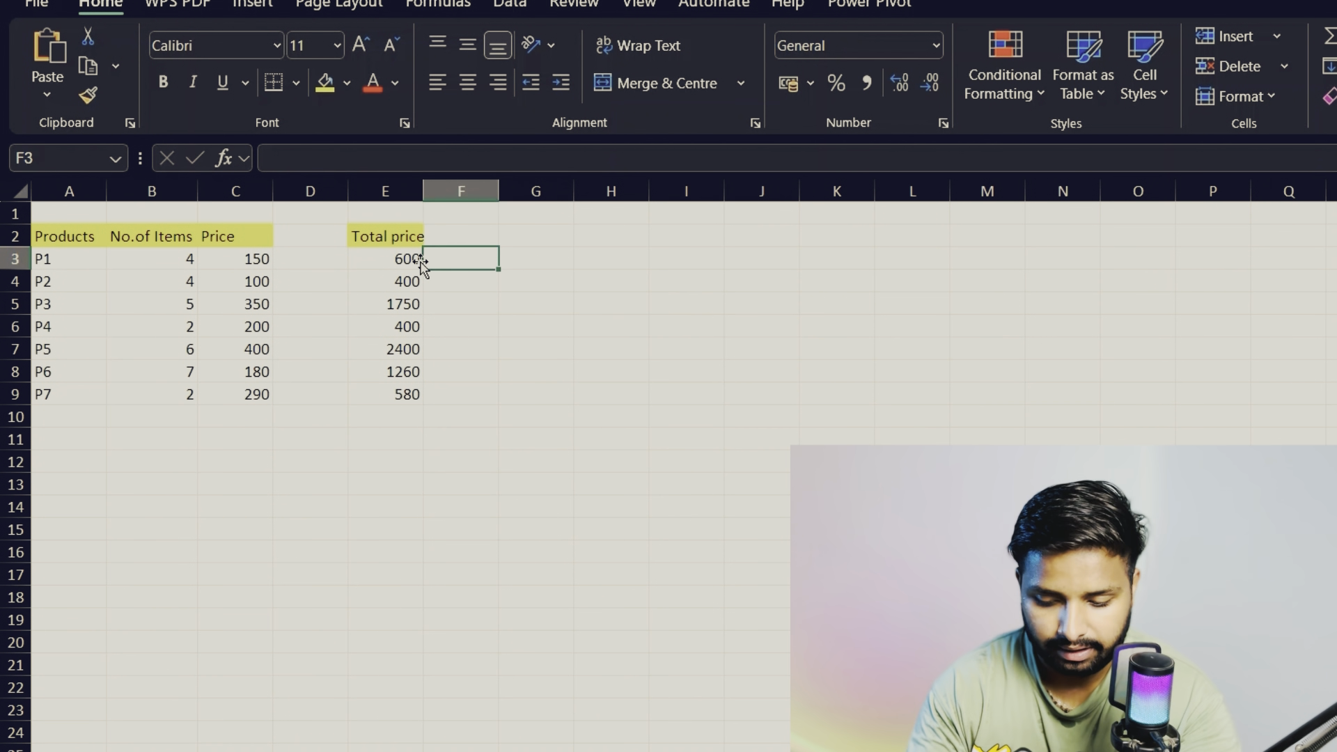
{"action": "left_click", "coordinate": [417, 262]}
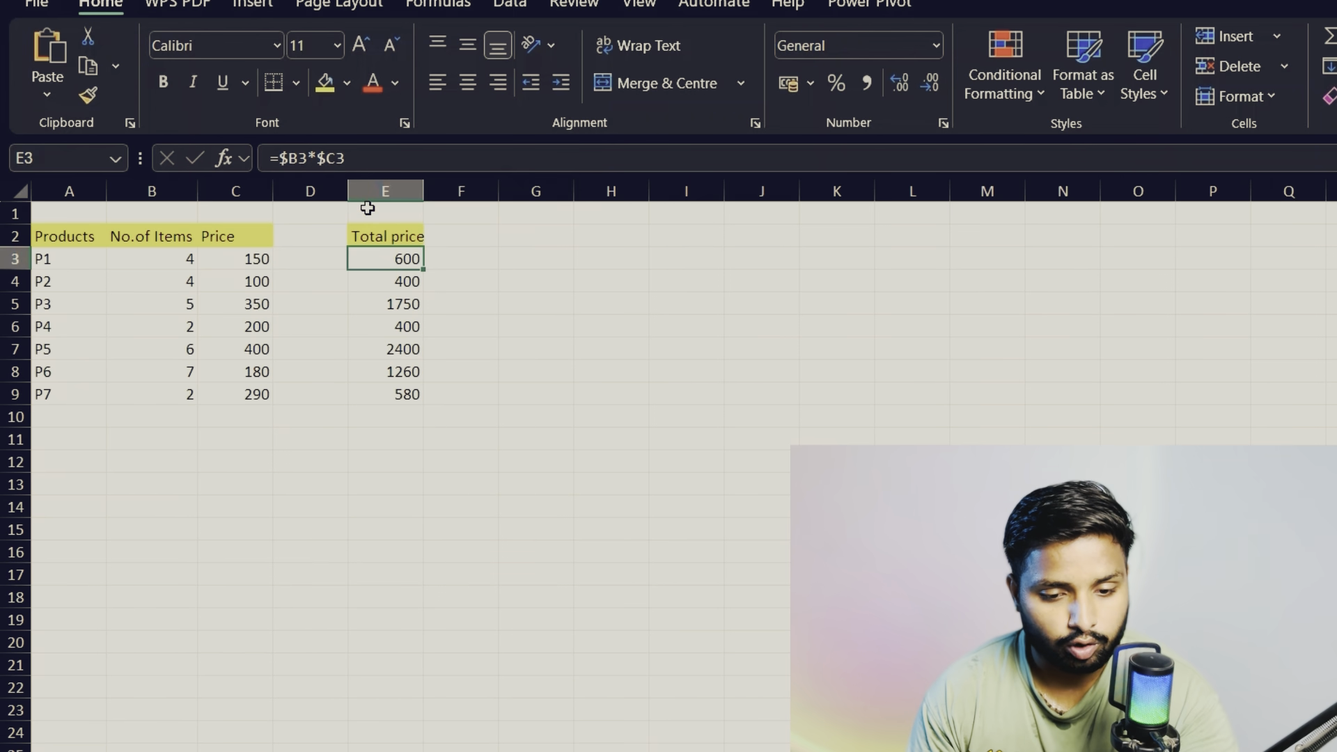
{"action": "left_click", "coordinate": [336, 159]}
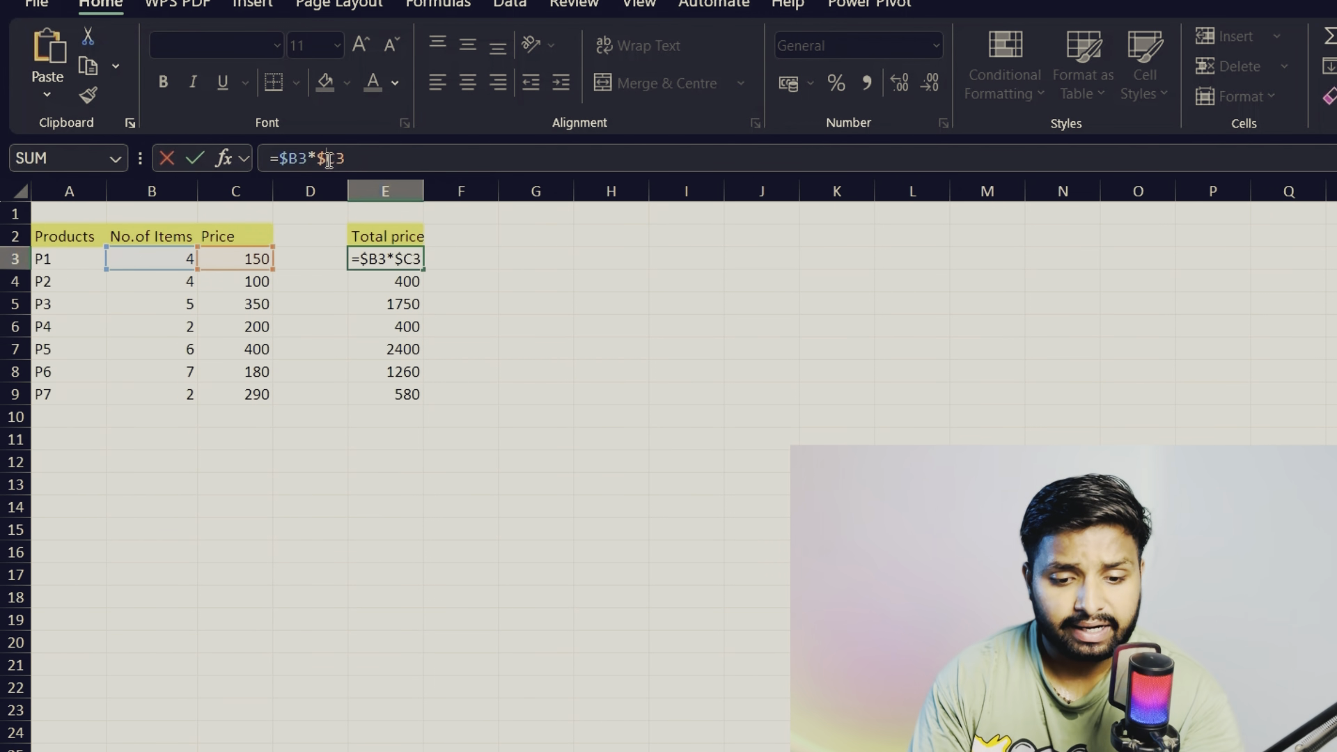
{"action": "left_click", "coordinate": [329, 160]}
{"action": "key", "text": "BackSpace"}
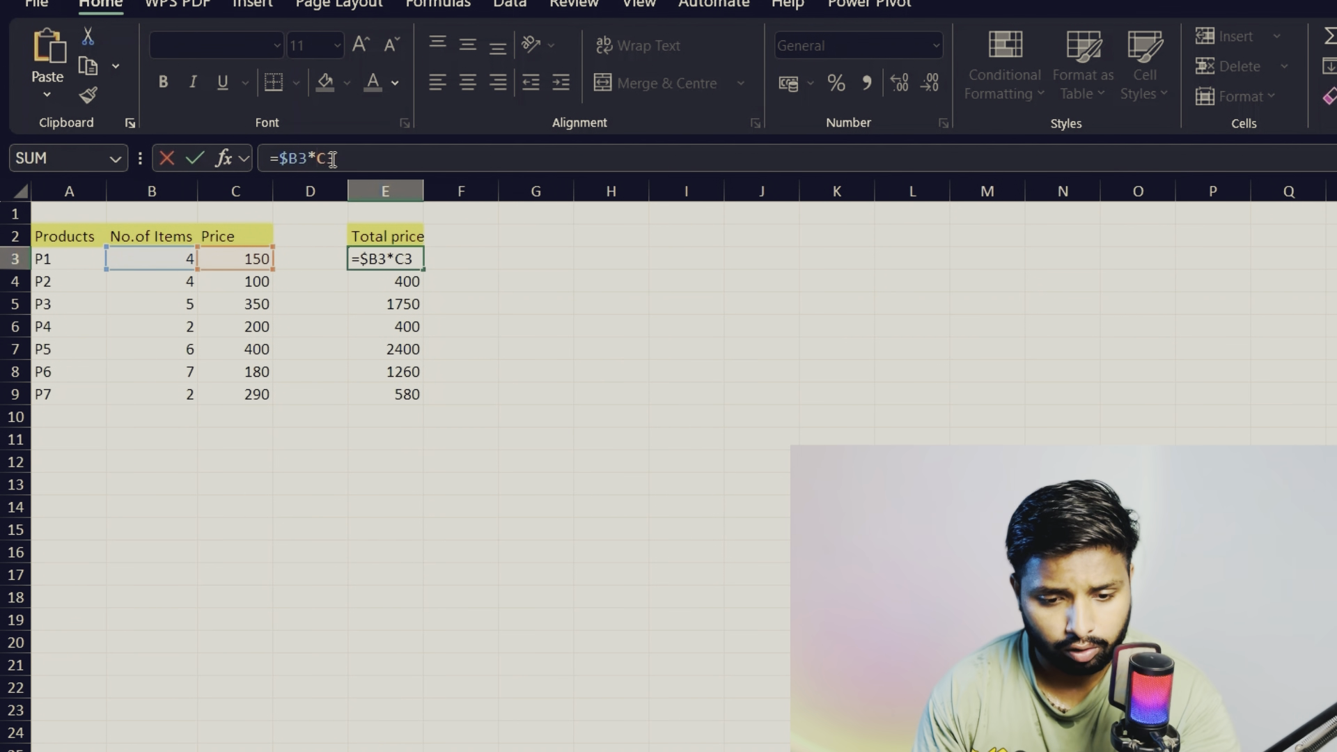
{"action": "type", "text": "$"}
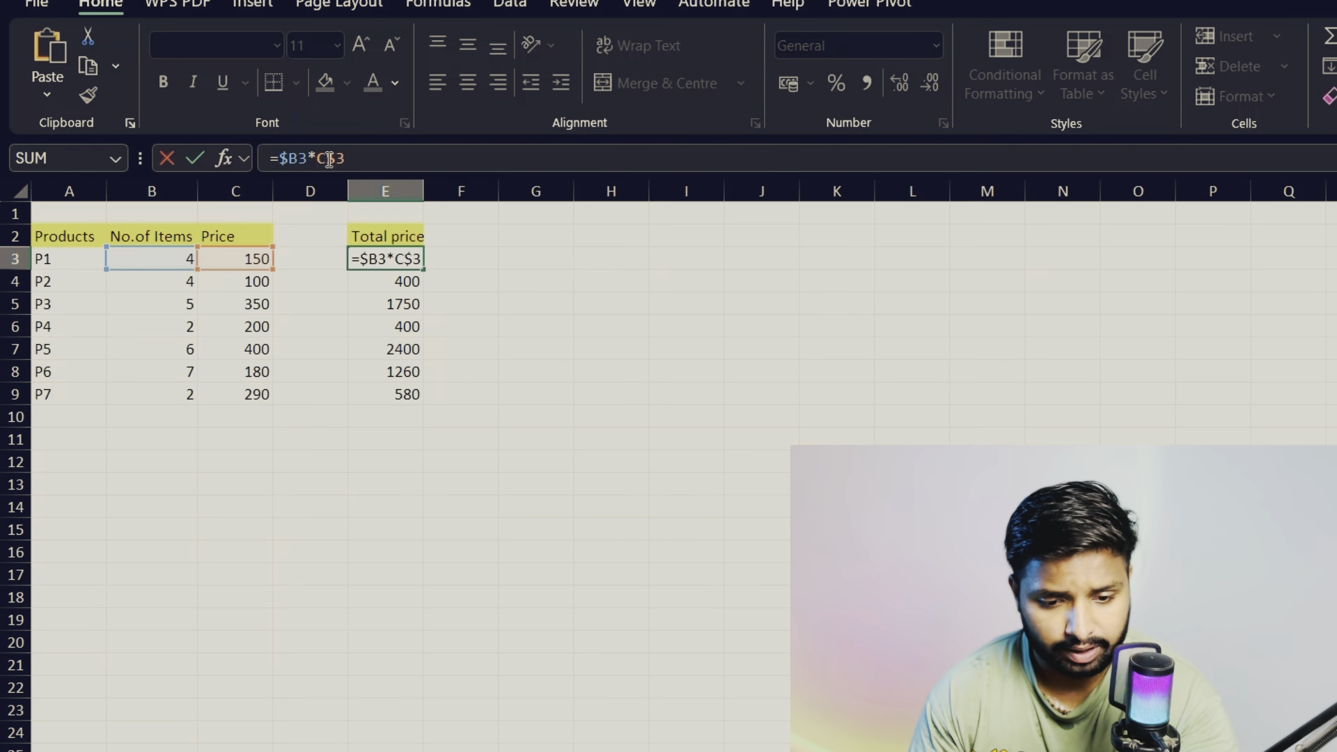
{"action": "left_click", "coordinate": [289, 160]}
{"action": "key", "text": "BackSpace"}
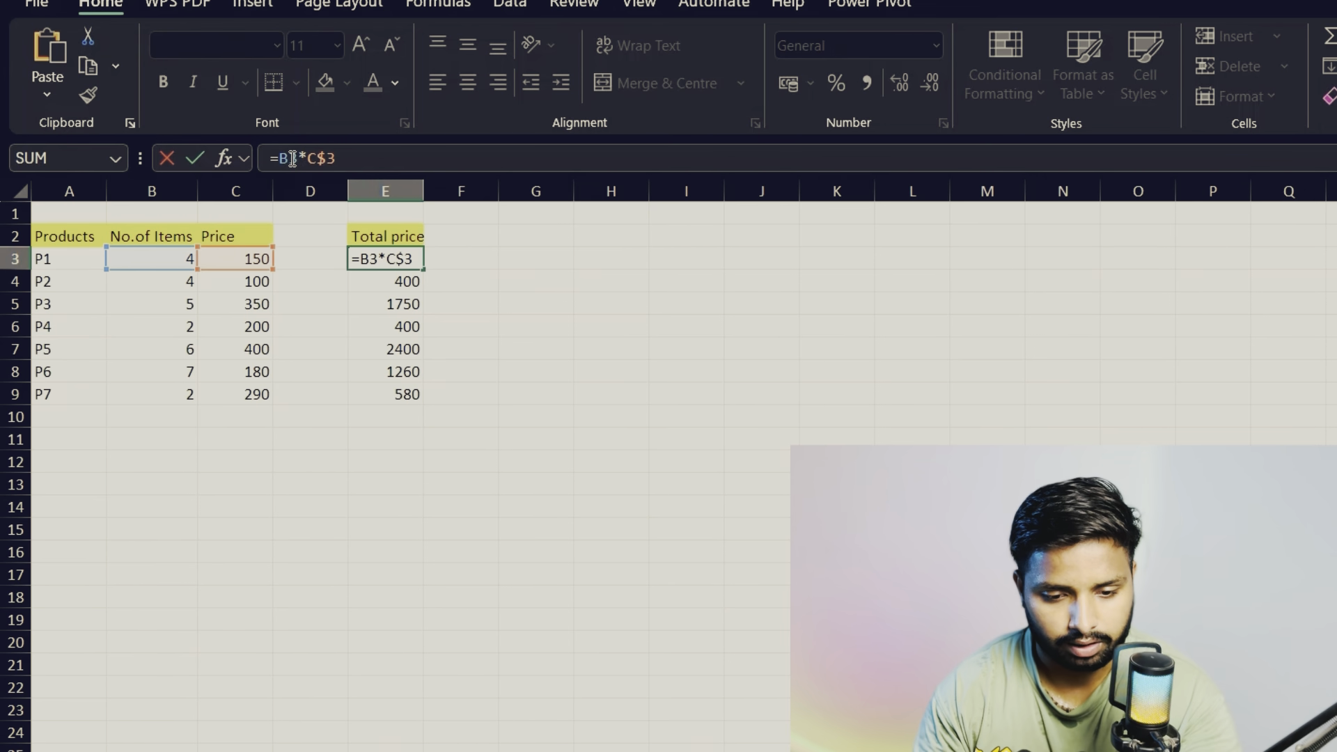
{"action": "type", "text": "$"}
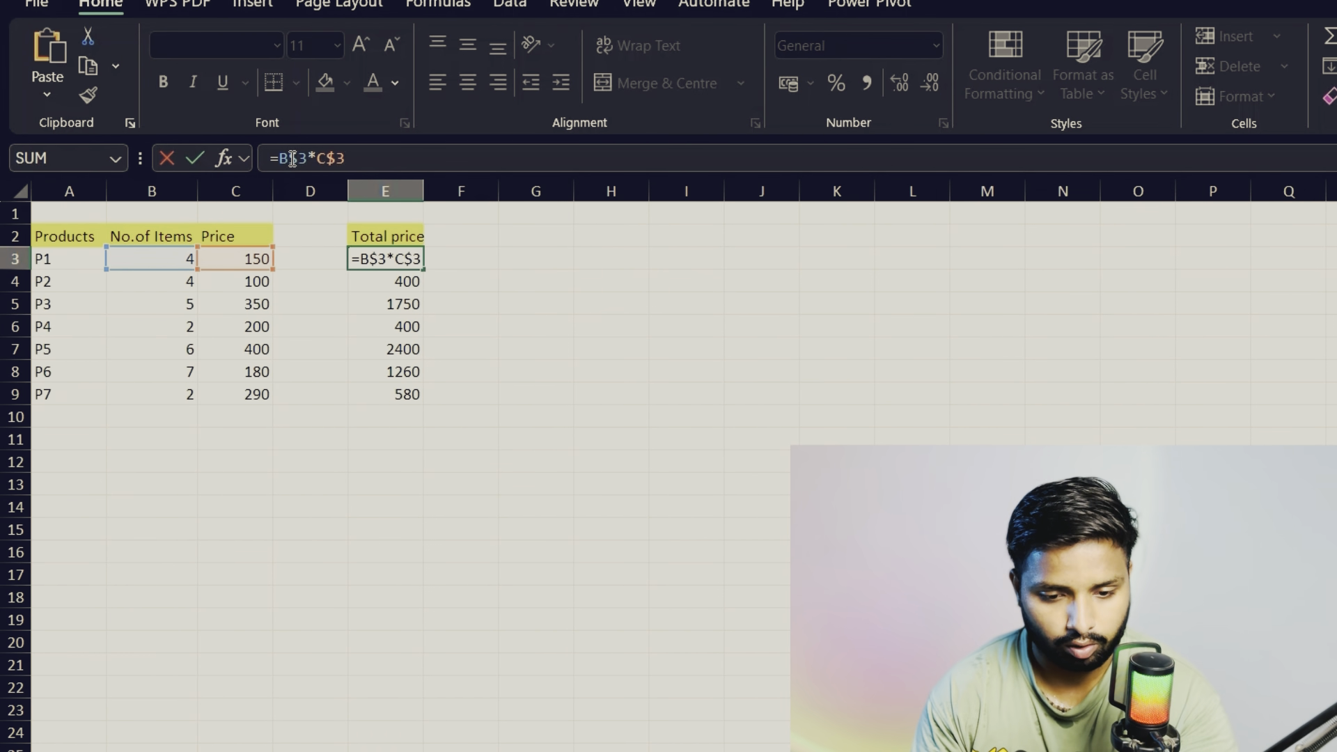
{"action": "key", "text": "Return"}
- Fill the row-locked formula from E3 down to E9 and compare the copies in E4 and E5 with E3 and its source cells
{"action": "left_click", "coordinate": [394, 256]}
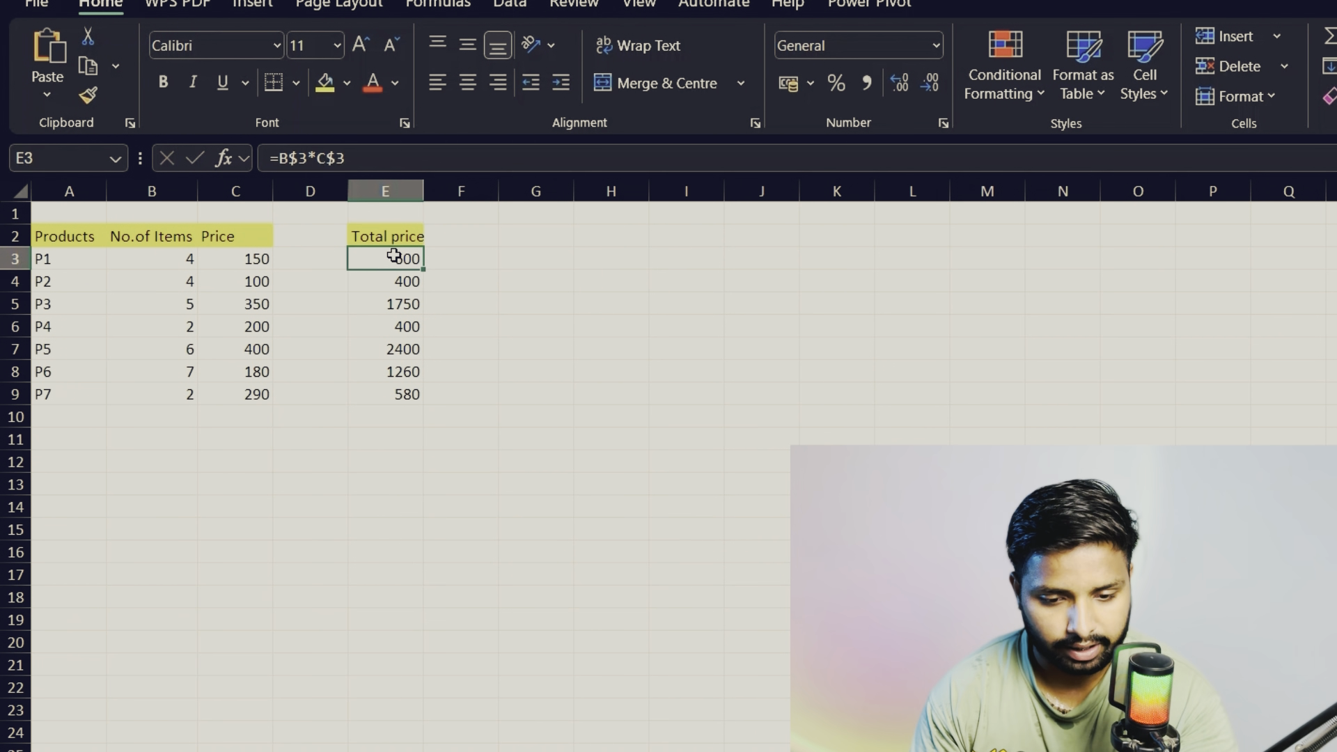
{"action": "left_click_drag", "start_coordinate": [422, 269], "coordinate": [420, 402]}
{"action": "left_click", "coordinate": [409, 261]}
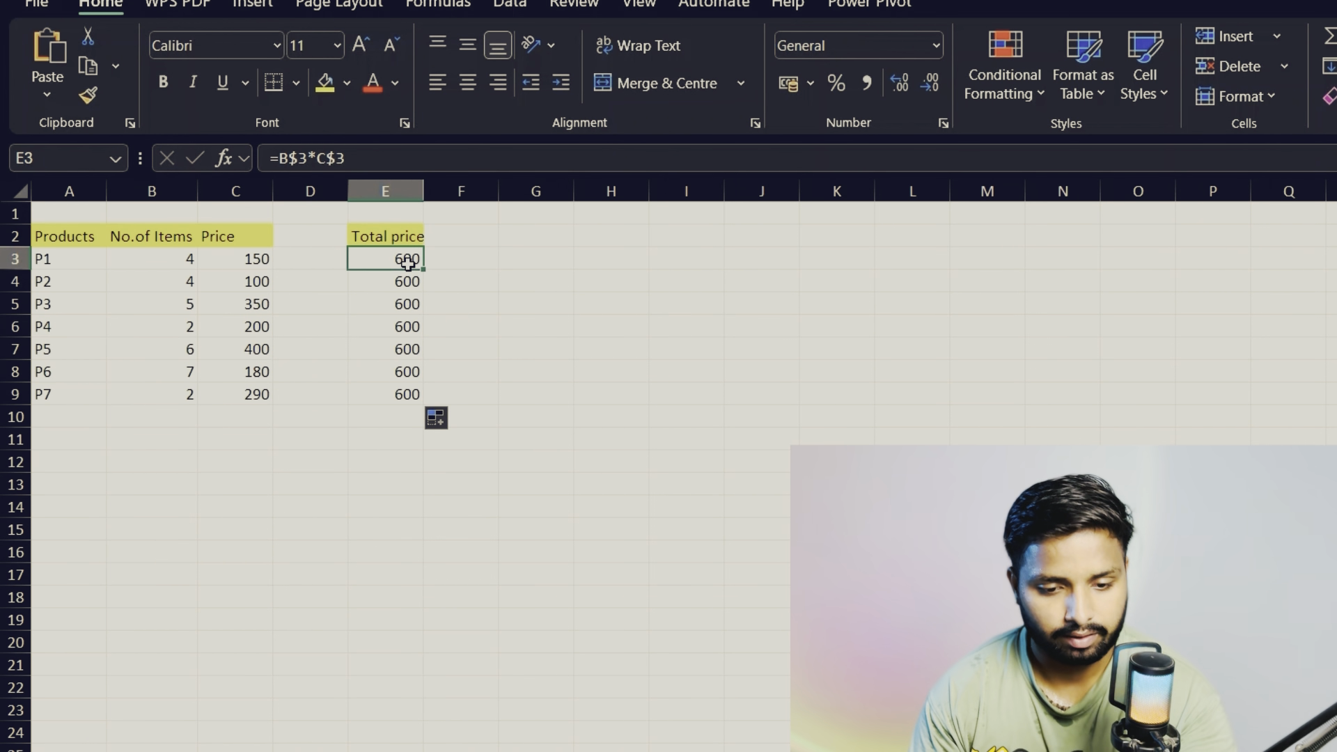
{"action": "left_click", "coordinate": [404, 288]}
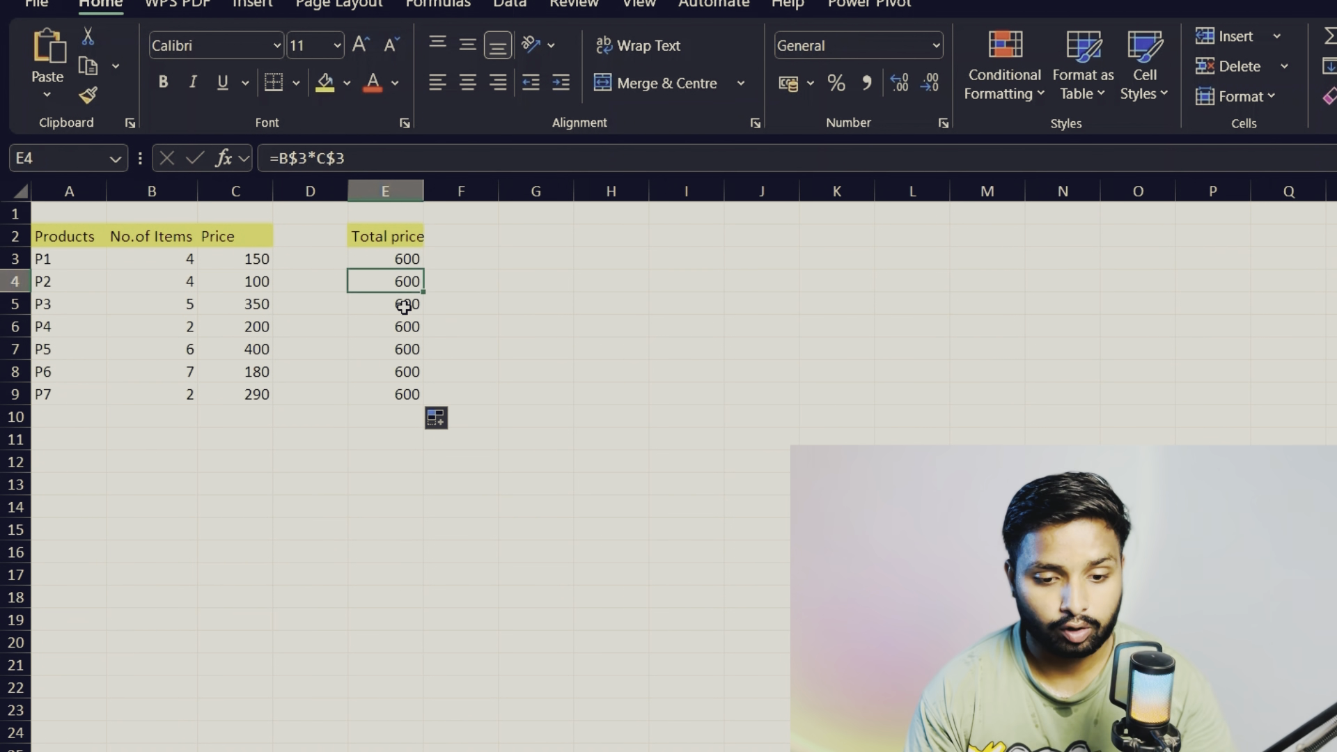
{"action": "left_click", "coordinate": [404, 306]}
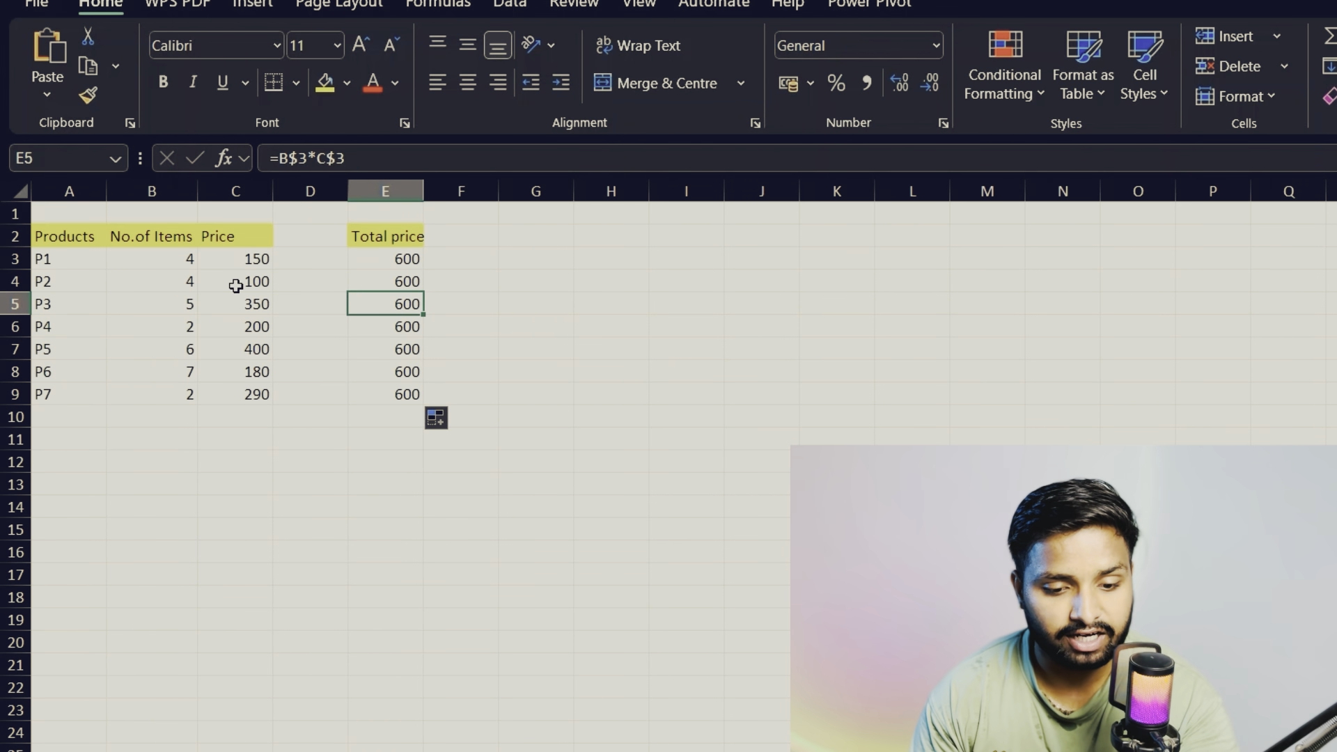
{"action": "left_click", "coordinate": [183, 262]}
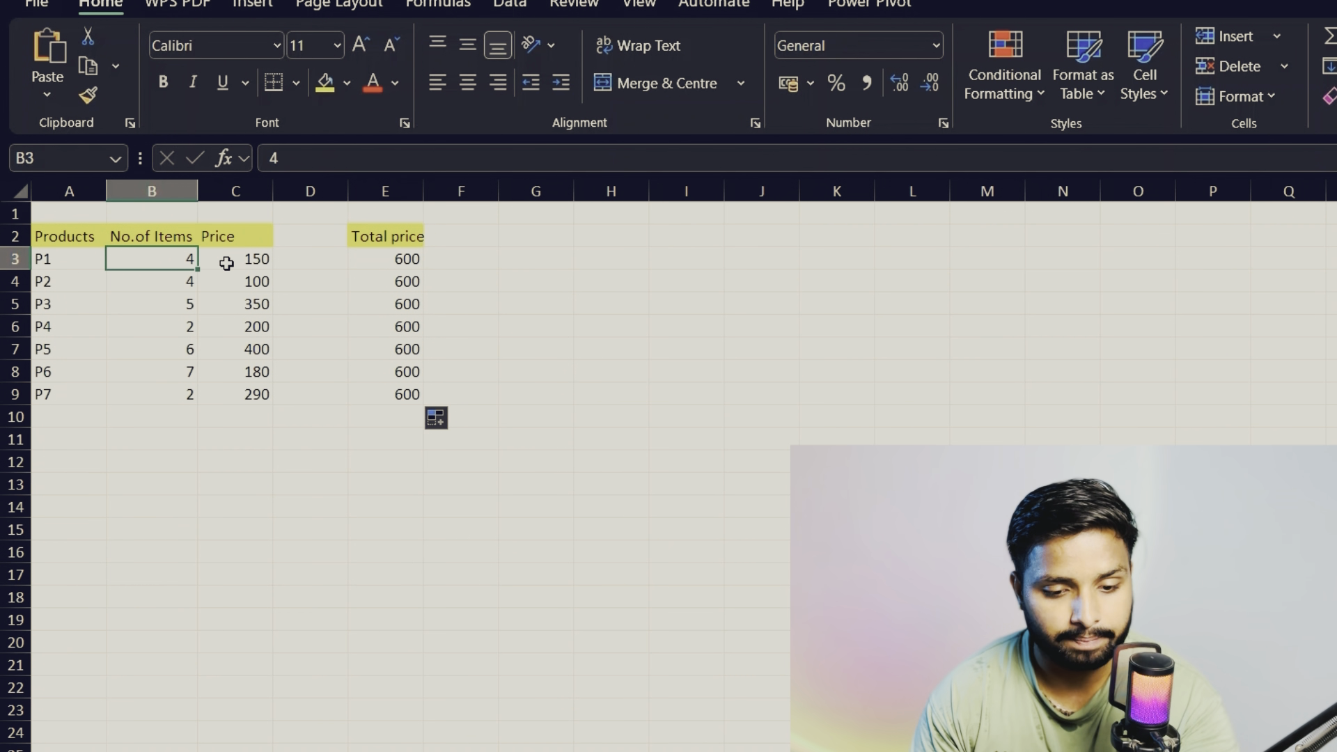
{"action": "left_click_drag", "start_coordinate": [224, 263], "coordinate": [404, 275]}
{"action": "left_click", "coordinate": [406, 277]}
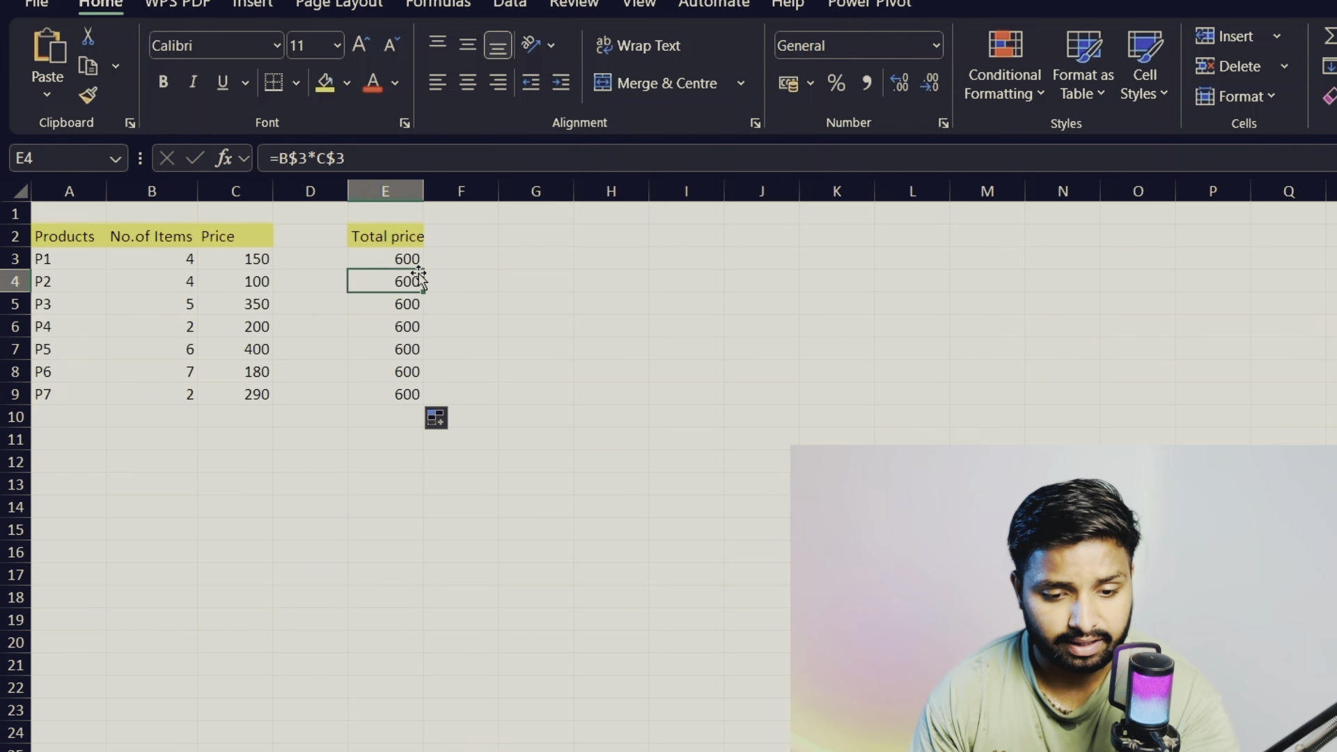
- Fill the row-locked formula from E3 across into F3 and examine the column references in the copied formula
{"action": "left_click", "coordinate": [440, 257]}
{"action": "left_click", "coordinate": [404, 260]}
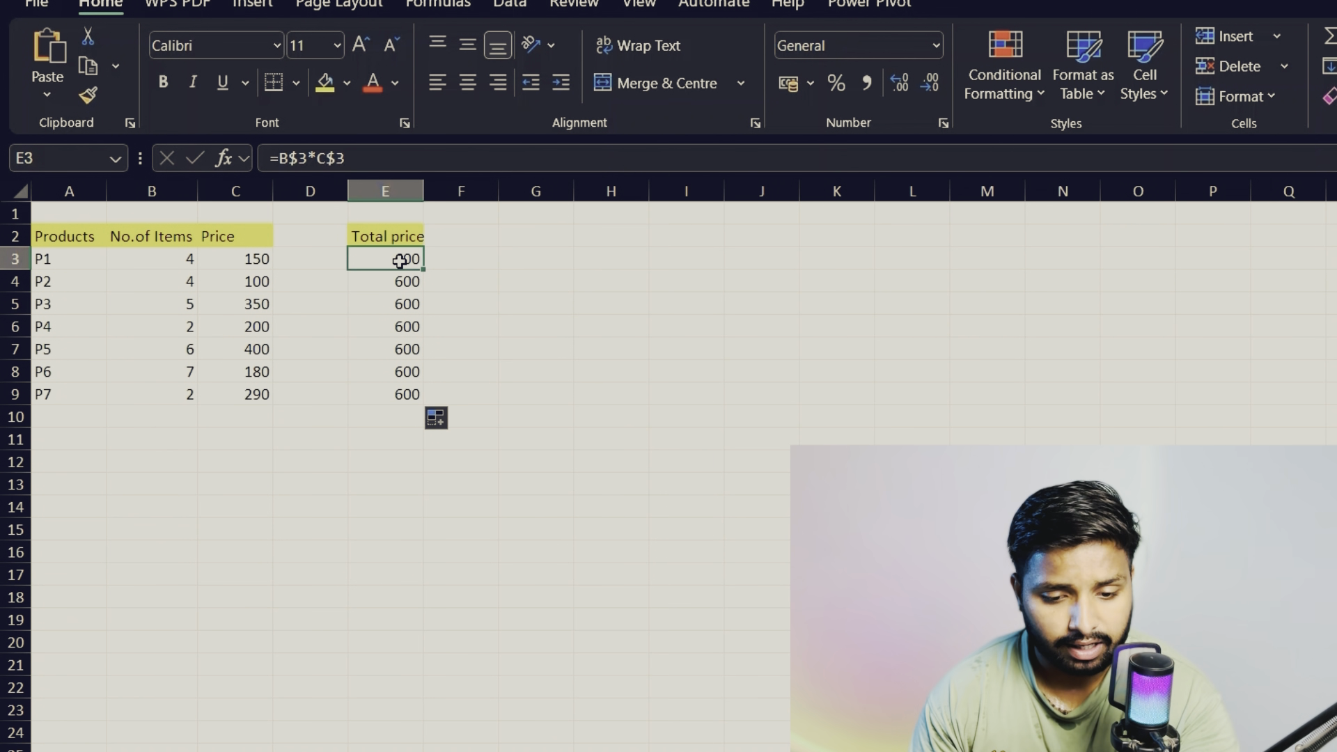
{"action": "left_click_drag", "start_coordinate": [426, 272], "coordinate": [495, 269]}
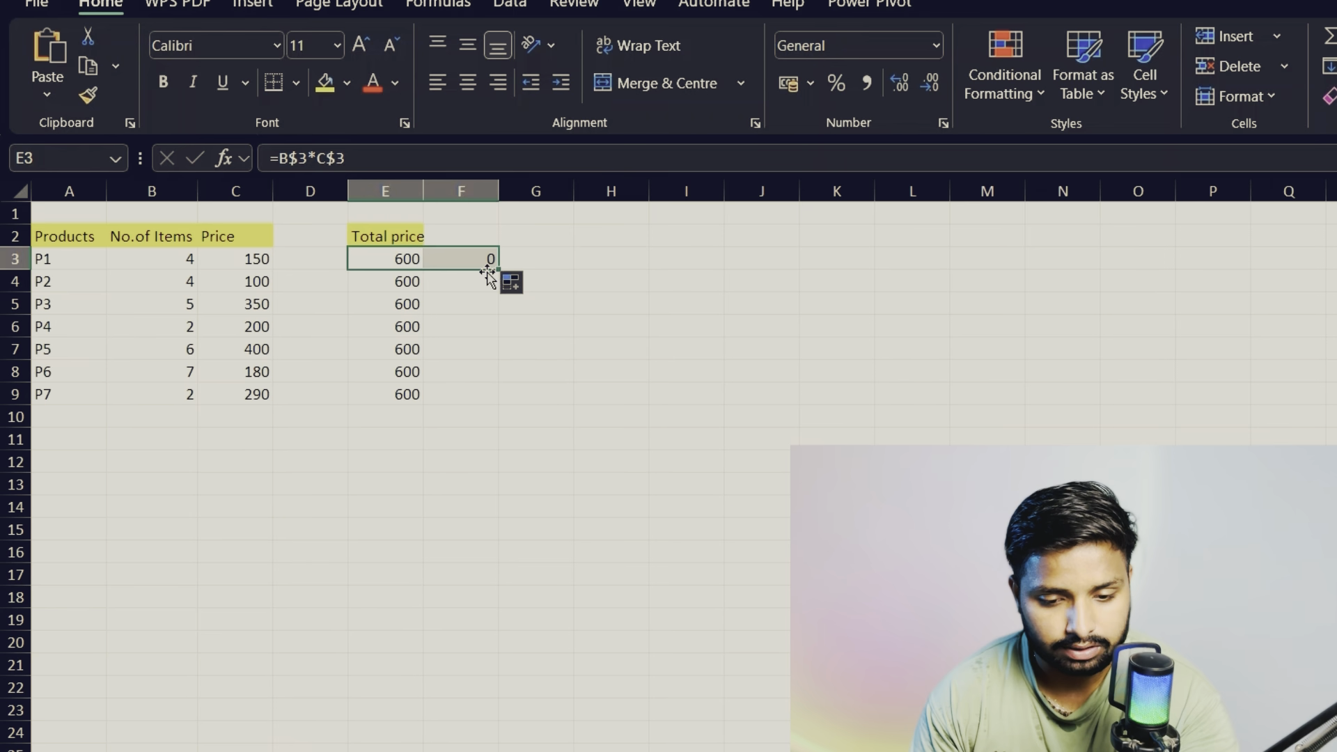
{"action": "left_click", "coordinate": [458, 255]}
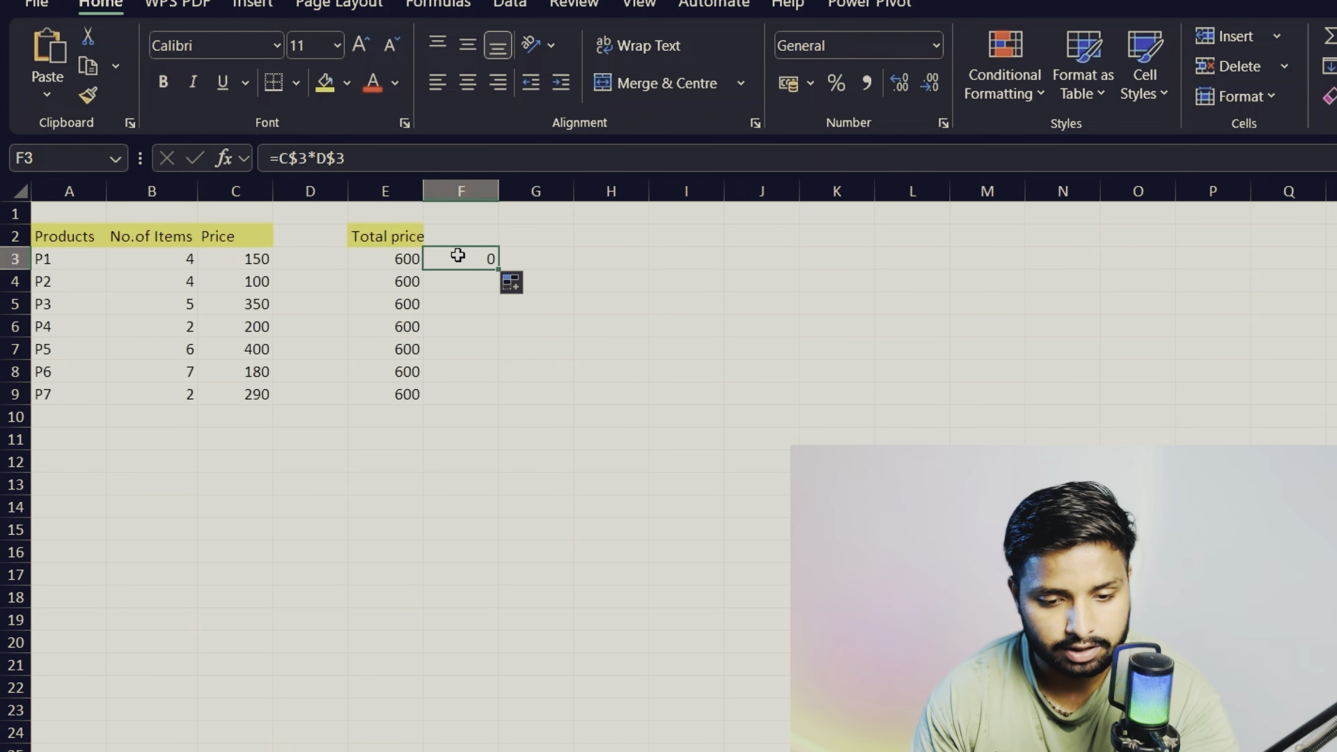
{"action": "left_click", "coordinate": [282, 159]}
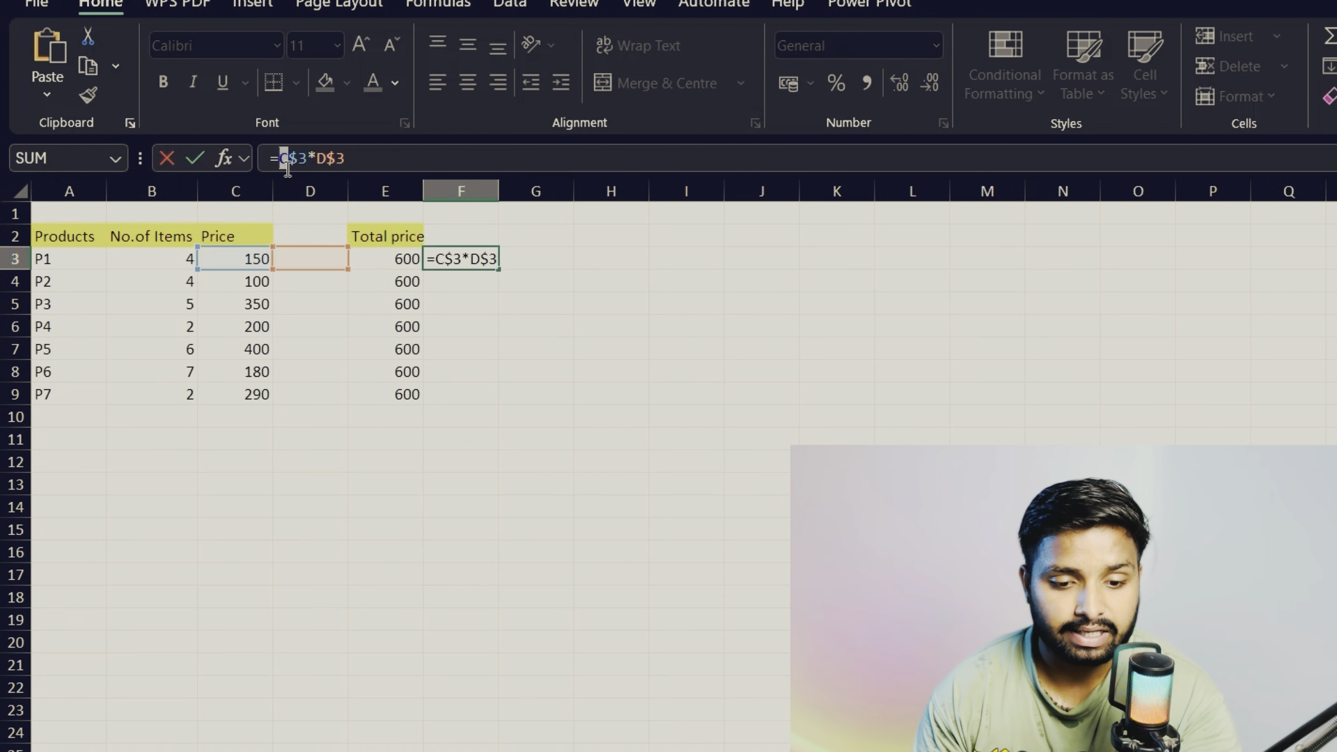
{"action": "key", "text": "Return"}
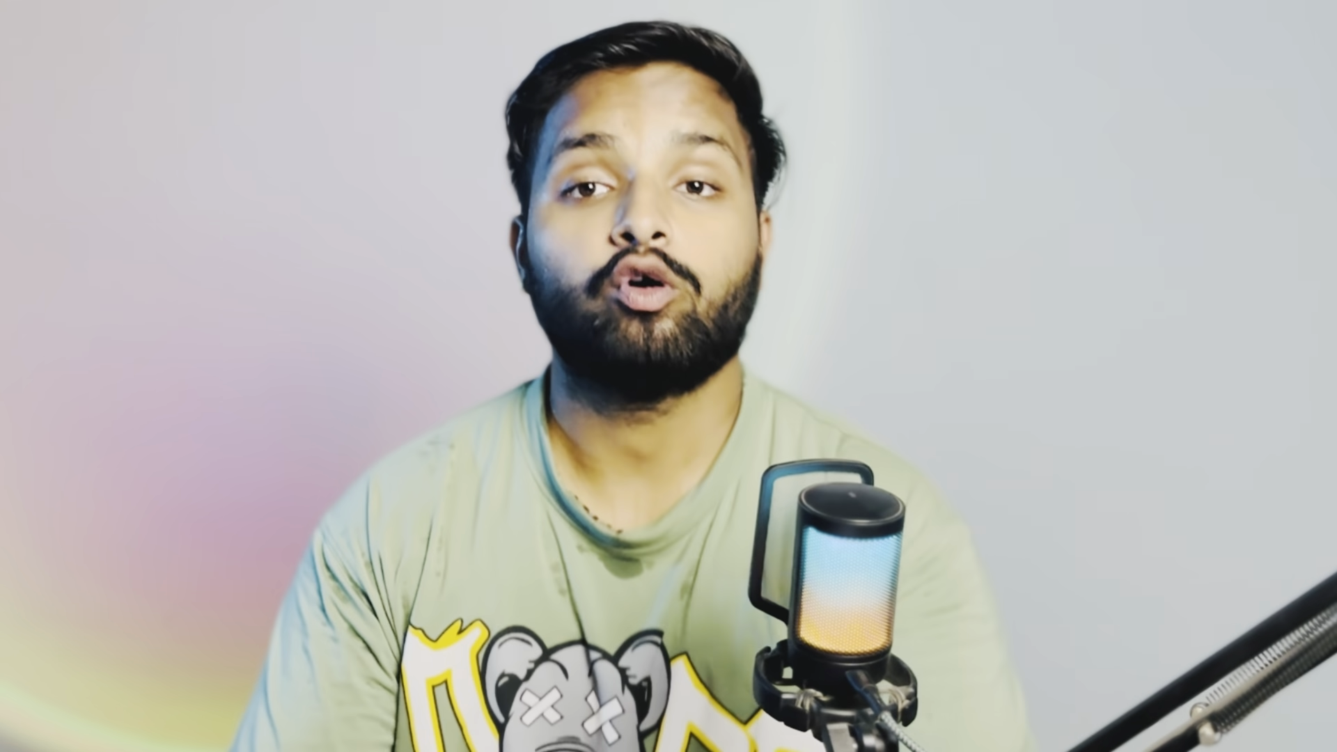